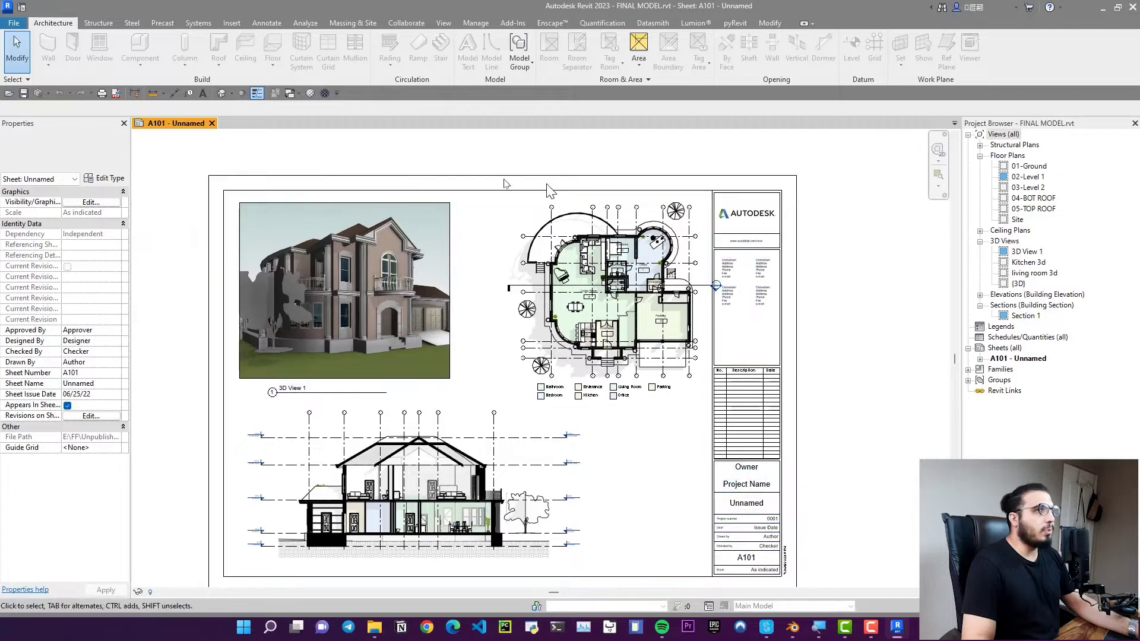
Switch from the sheet to the {3D} view and start an FBX export of the model
{"action": "middle_click_drag", "start_coordinate": [300, 150], "coordinate": [231, 174]}
{"action": "scroll", "coordinate": [597, 424], "scroll_direction": "down", "scroll_amount": 1}
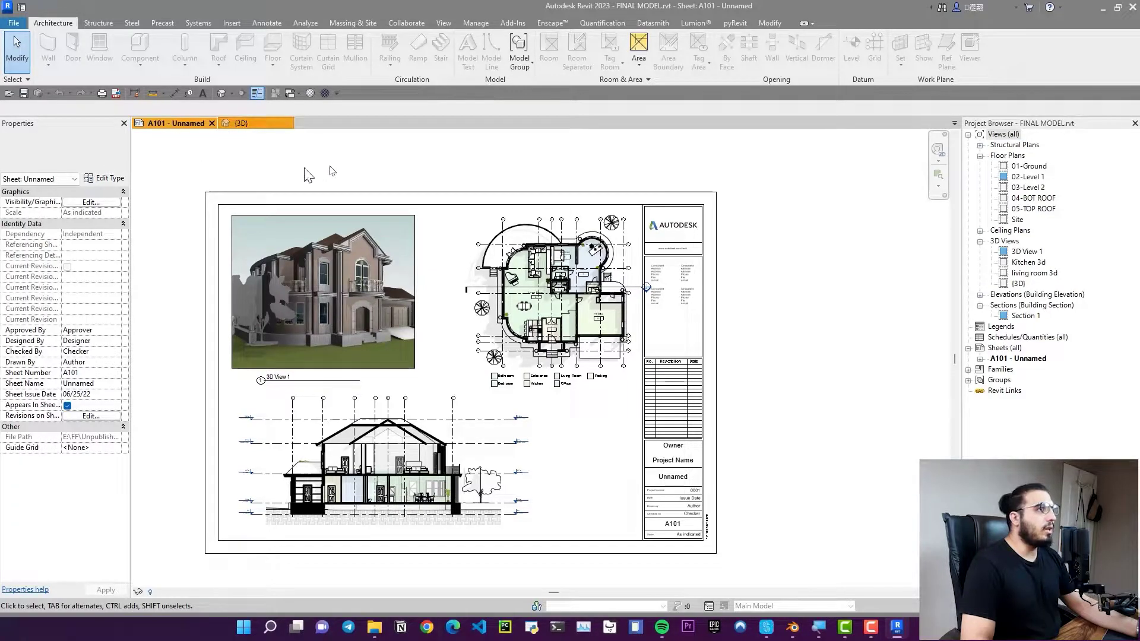
{"action": "left_click", "coordinate": [240, 124]}
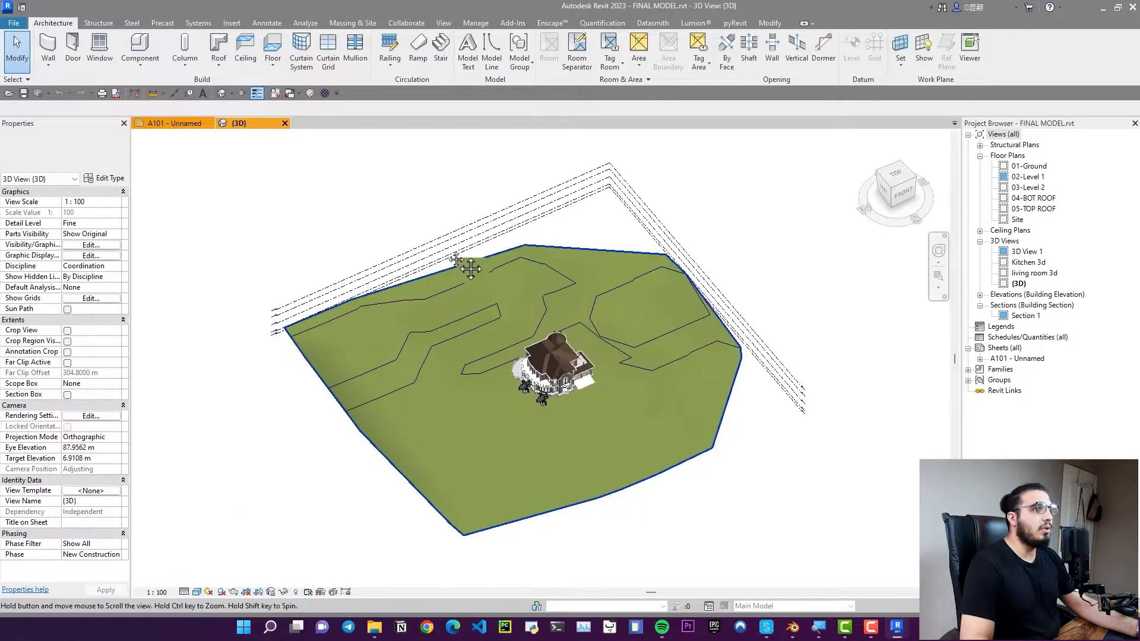
{"action": "scroll", "coordinate": [496, 402], "scroll_direction": "up", "scroll_amount": 3}
{"action": "scroll", "coordinate": [489, 381], "scroll_direction": "down", "scroll_amount": 1}
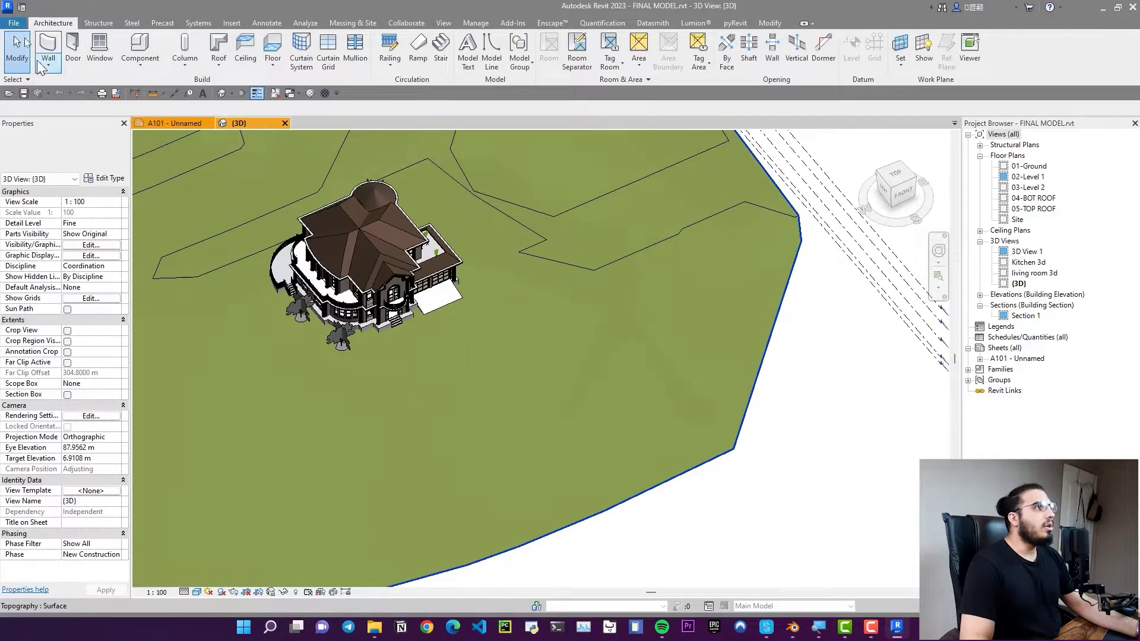
{"action": "left_click", "coordinate": [12, 24]}
{"action": "mouse_move", "coordinate": [49, 191]}
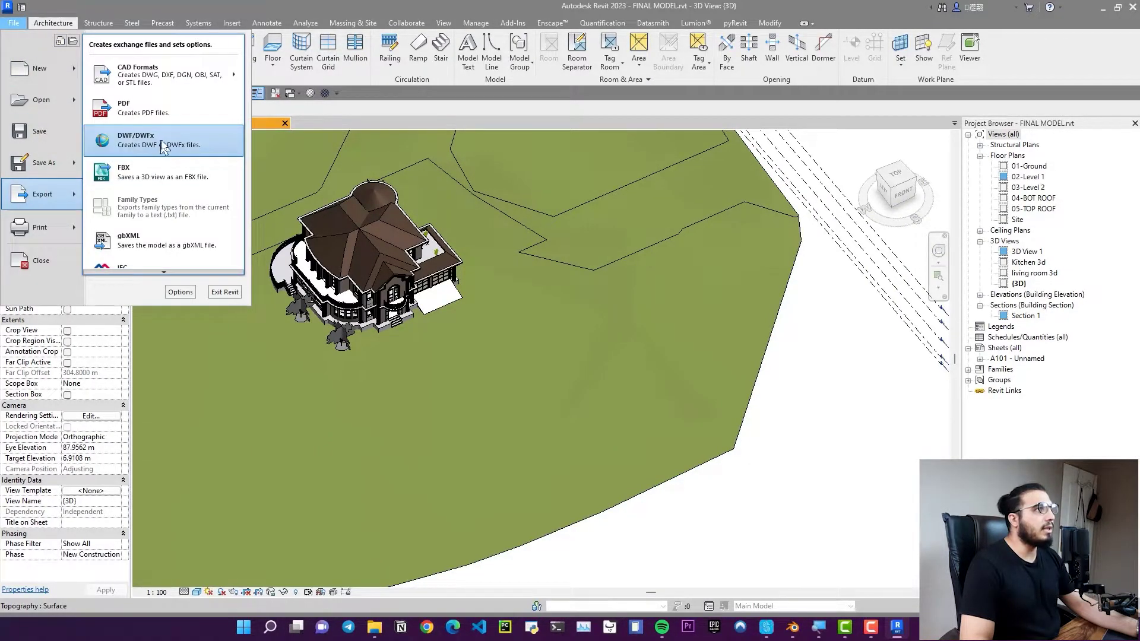
{"action": "left_click", "coordinate": [162, 185]}
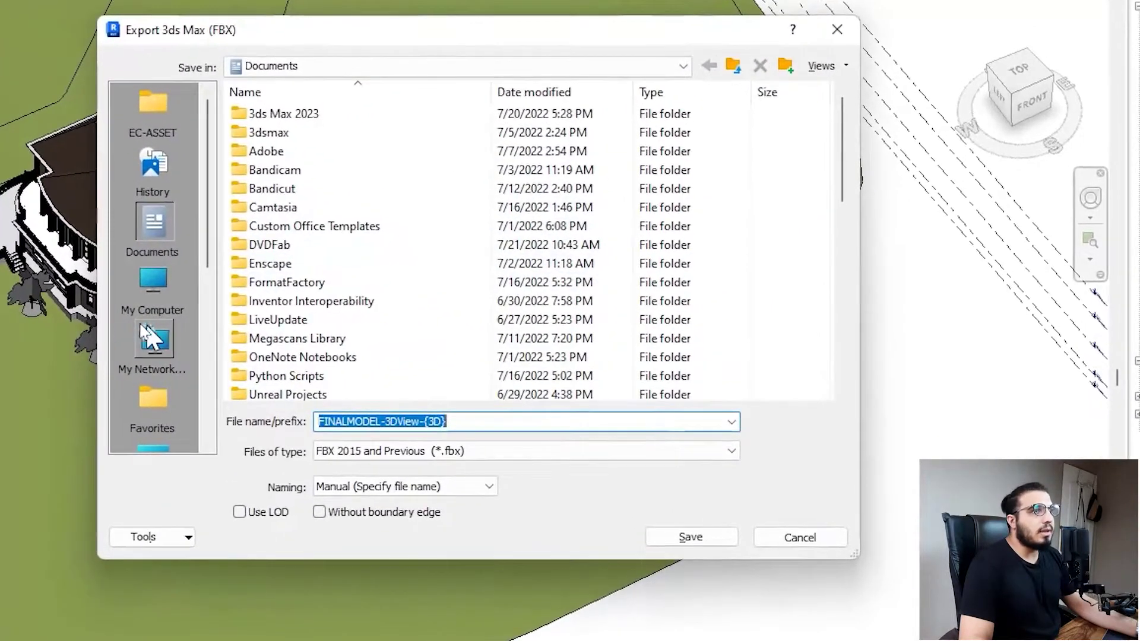
Export the FBX file as FBX PROJECT into the Revit and Blender Integratrion folder, reached through the desktop's Unpublished shortcut
{"action": "scroll", "coordinate": [142, 371], "scroll_direction": "down", "scroll_amount": 3}
{"action": "left_click", "coordinate": [157, 293]}
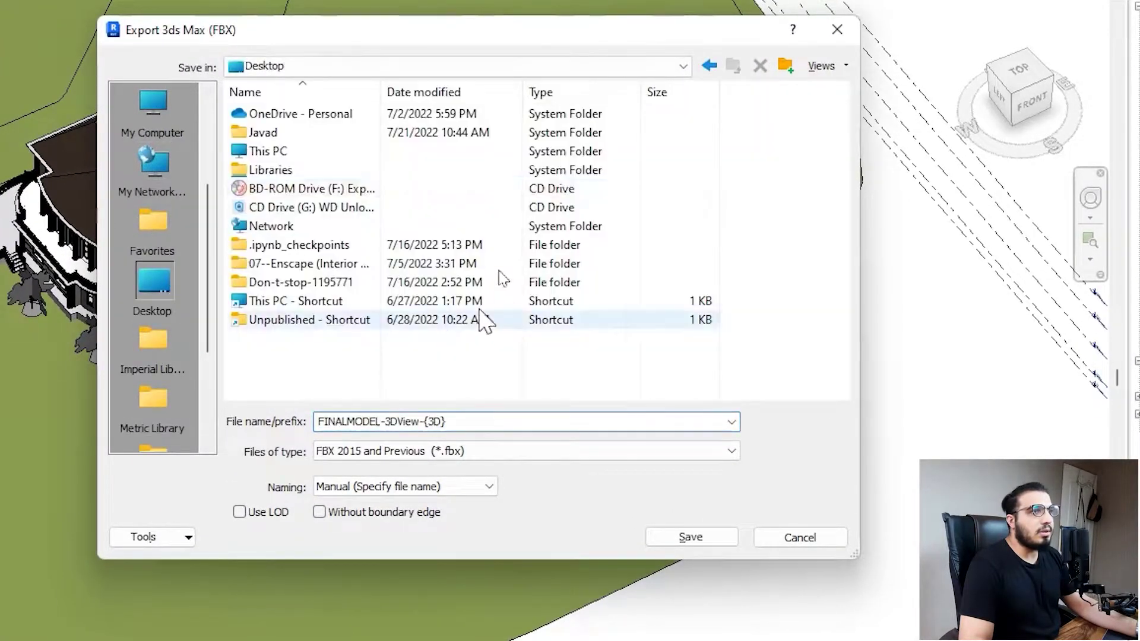
{"action": "double_click", "coordinate": [357, 321]}
{"action": "double_click", "coordinate": [326, 189]}
{"action": "triple_click", "coordinate": [497, 421]}
{"action": "type", "text": "F"}
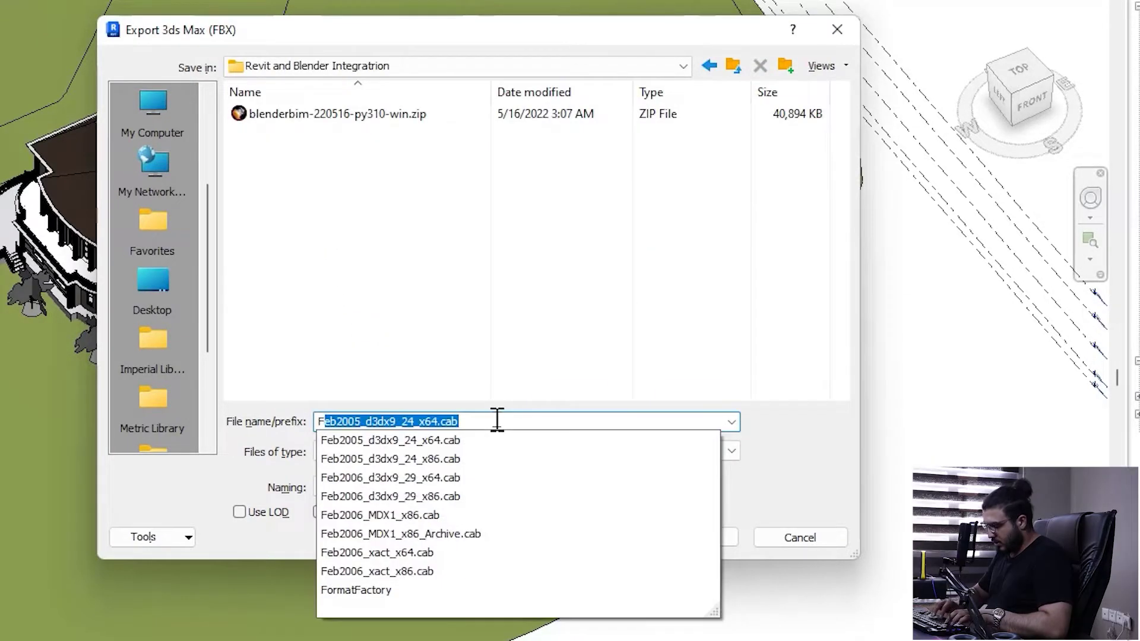
{"action": "type", "text": "BX PRO"}
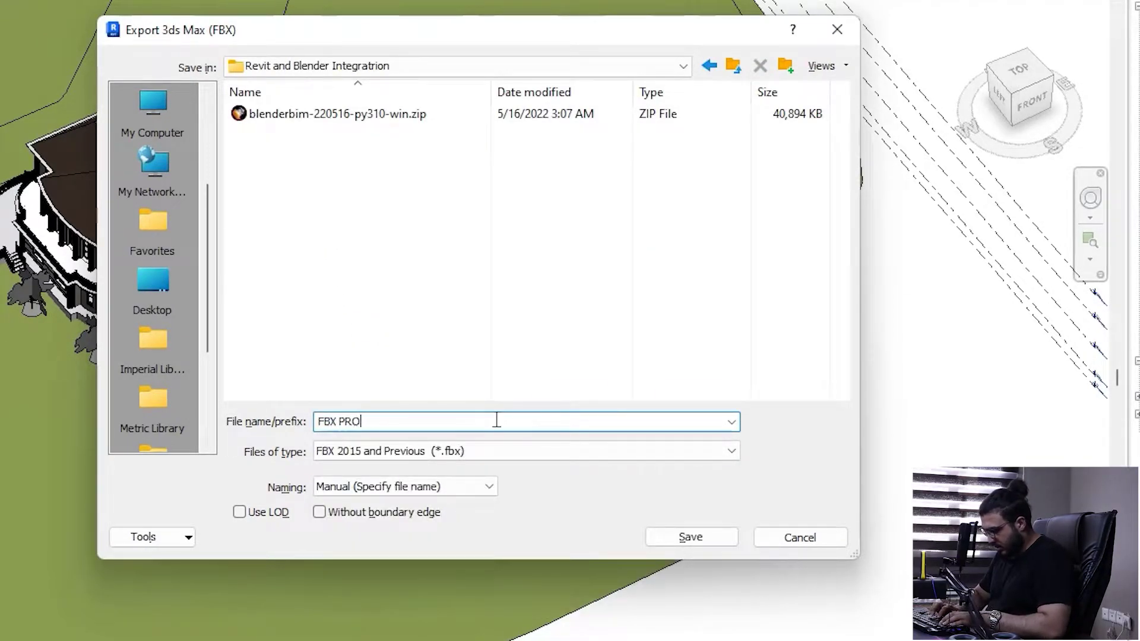
{"action": "type", "text": "JECT"}
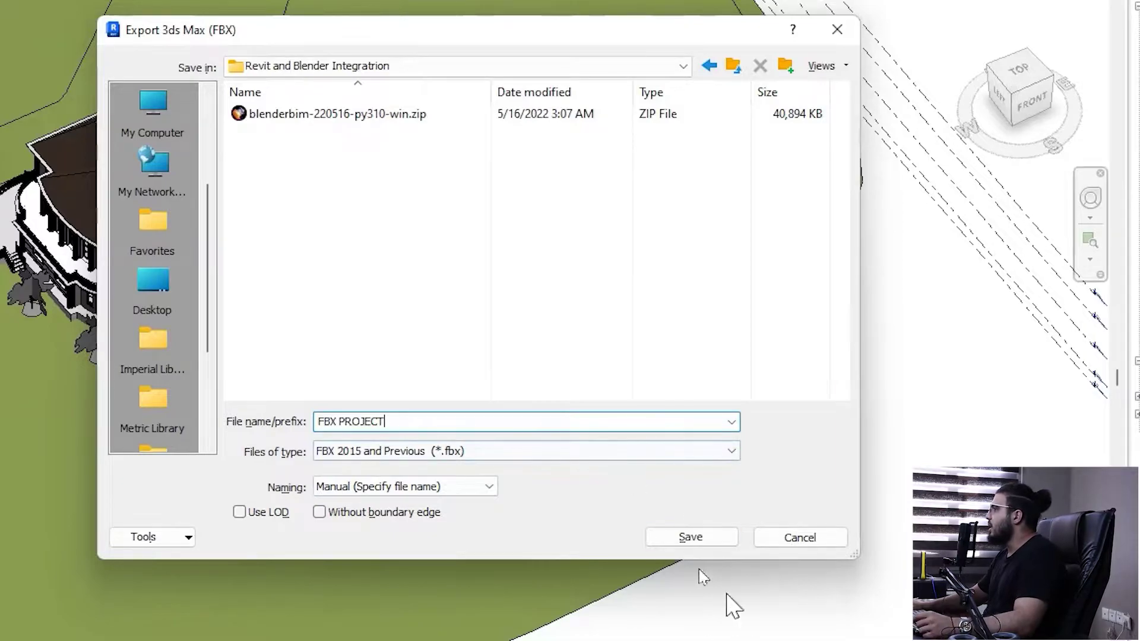
{"action": "left_click", "coordinate": [655, 538]}
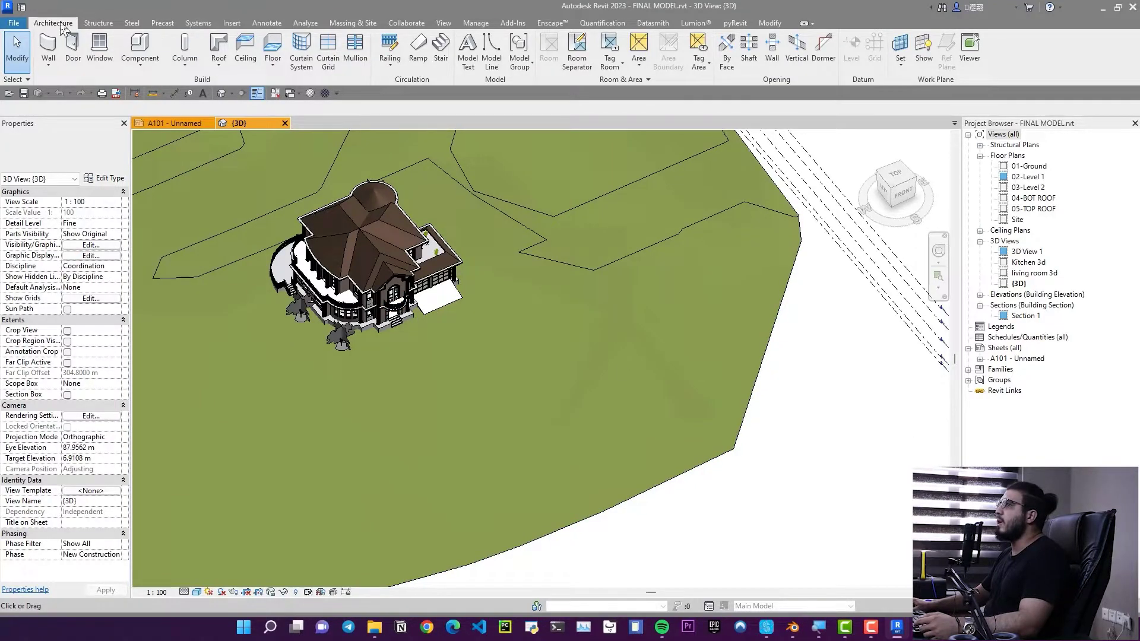
Start an IFC export of the model and create a new export setup named Setup 1
{"action": "left_click", "coordinate": [11, 23]}
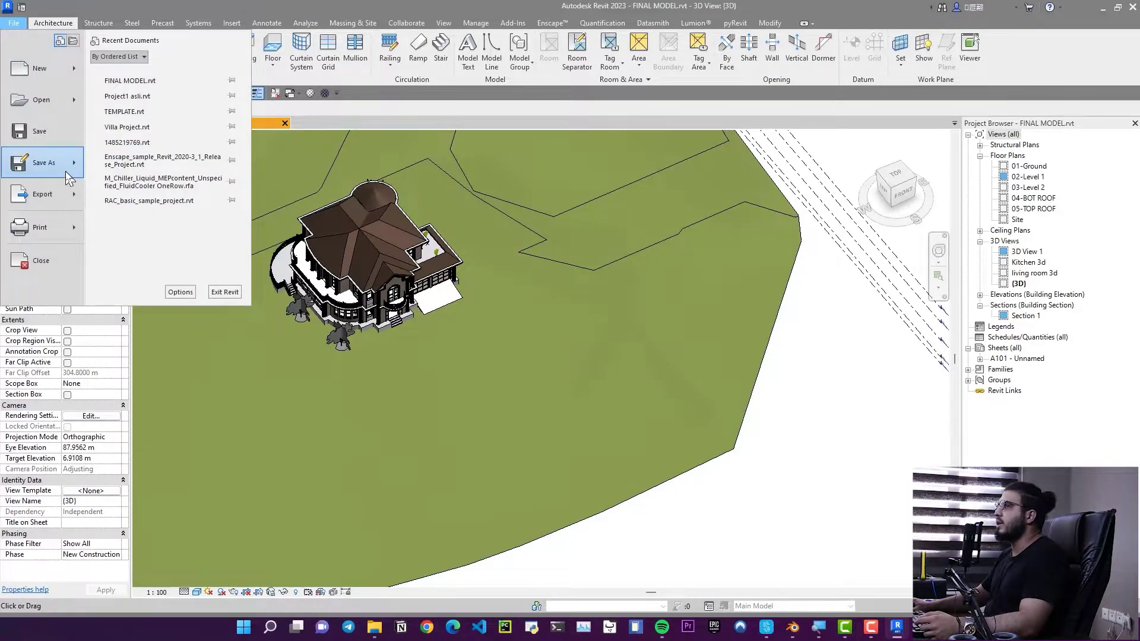
{"action": "mouse_move", "coordinate": [65, 194]}
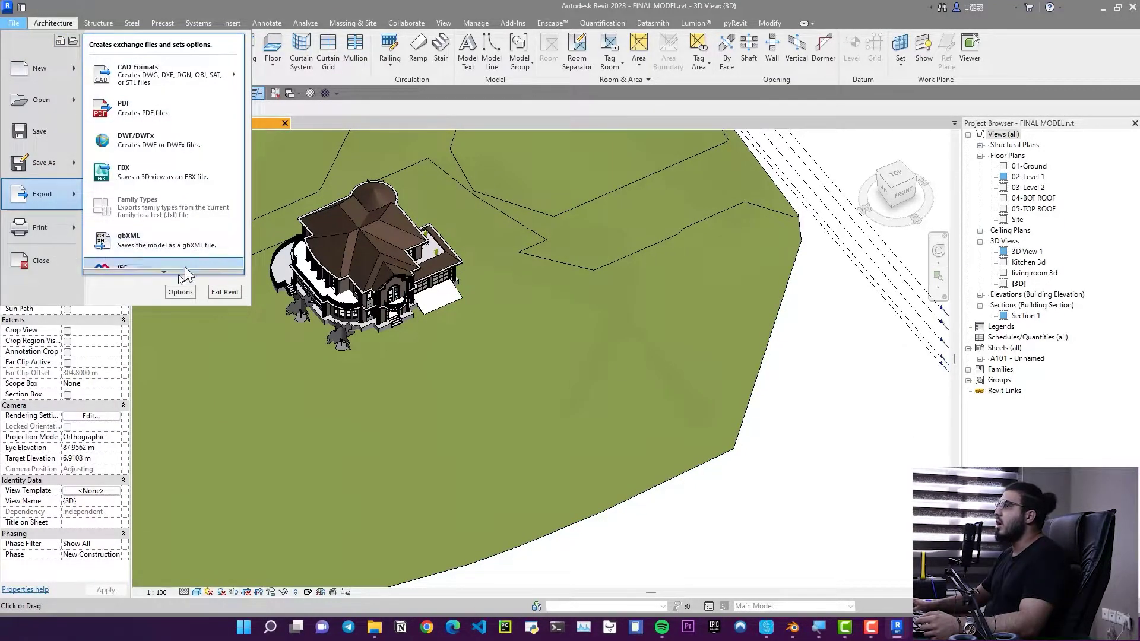
{"action": "left_click", "coordinate": [501, 384]}
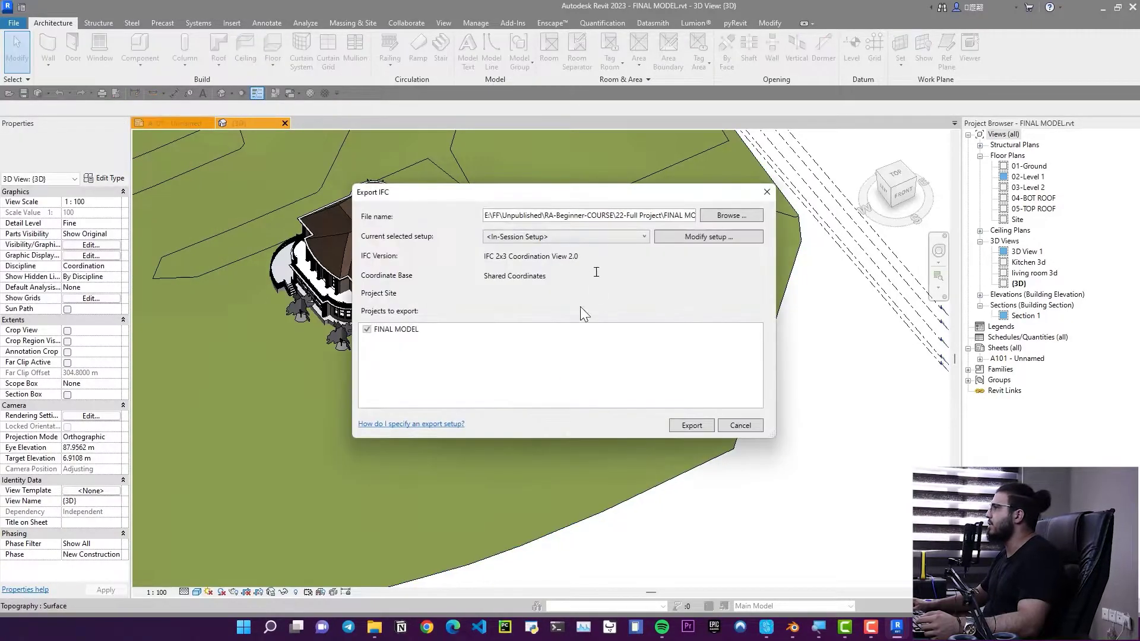
{"action": "left_click_drag", "start_coordinate": [600, 199], "coordinate": [417, 283]}
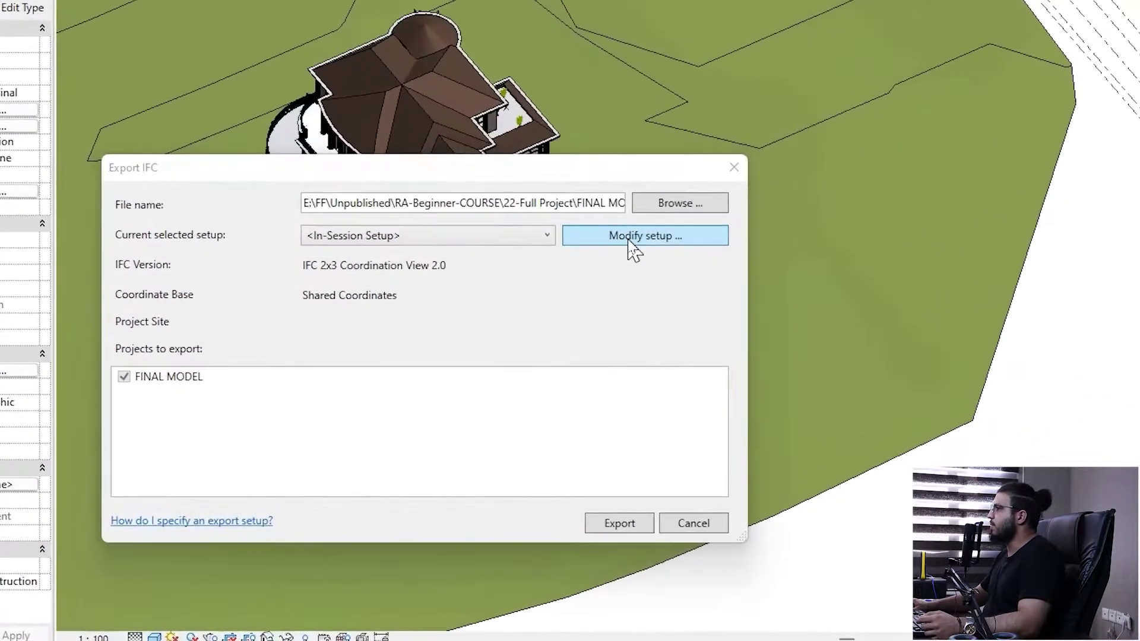
{"action": "left_click", "coordinate": [628, 241]}
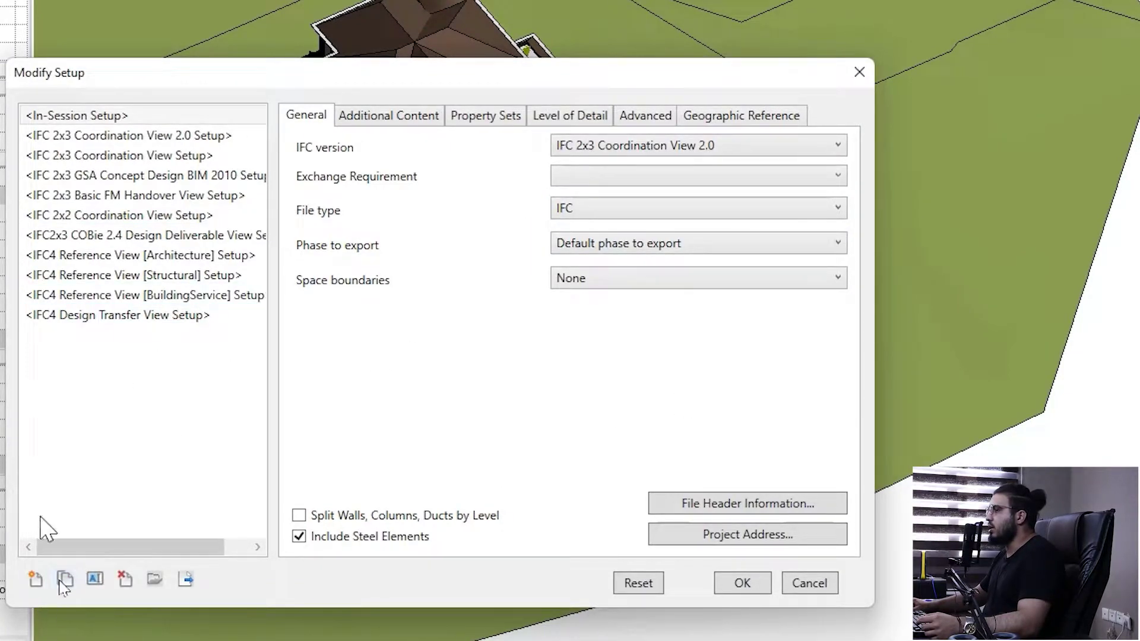
{"action": "left_click", "coordinate": [34, 580]}
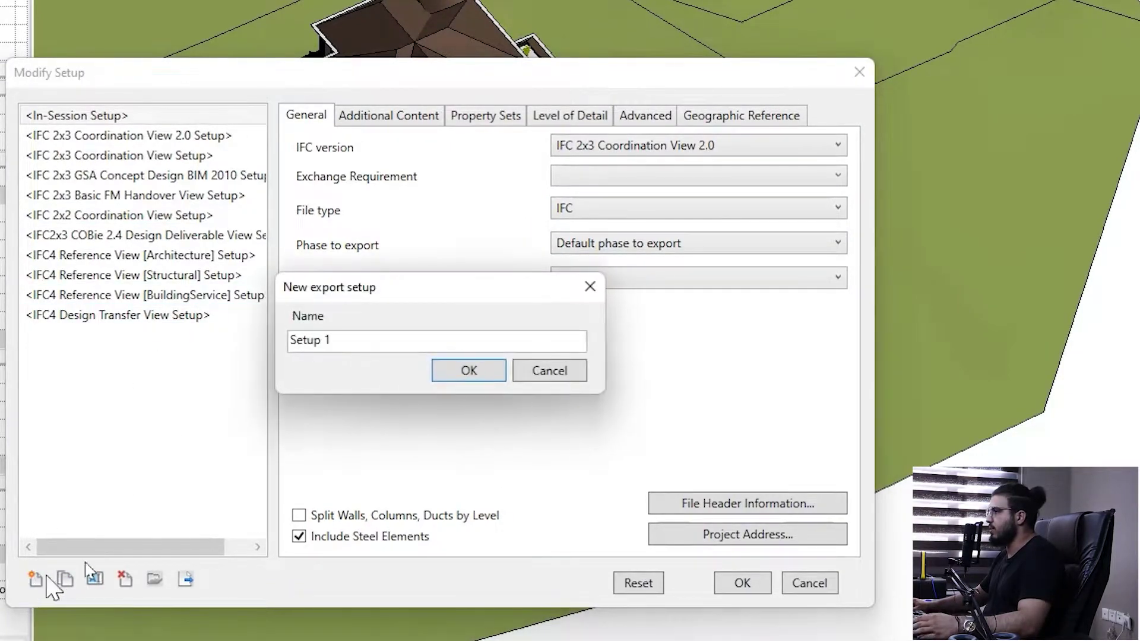
{"action": "left_click", "coordinate": [445, 375]}
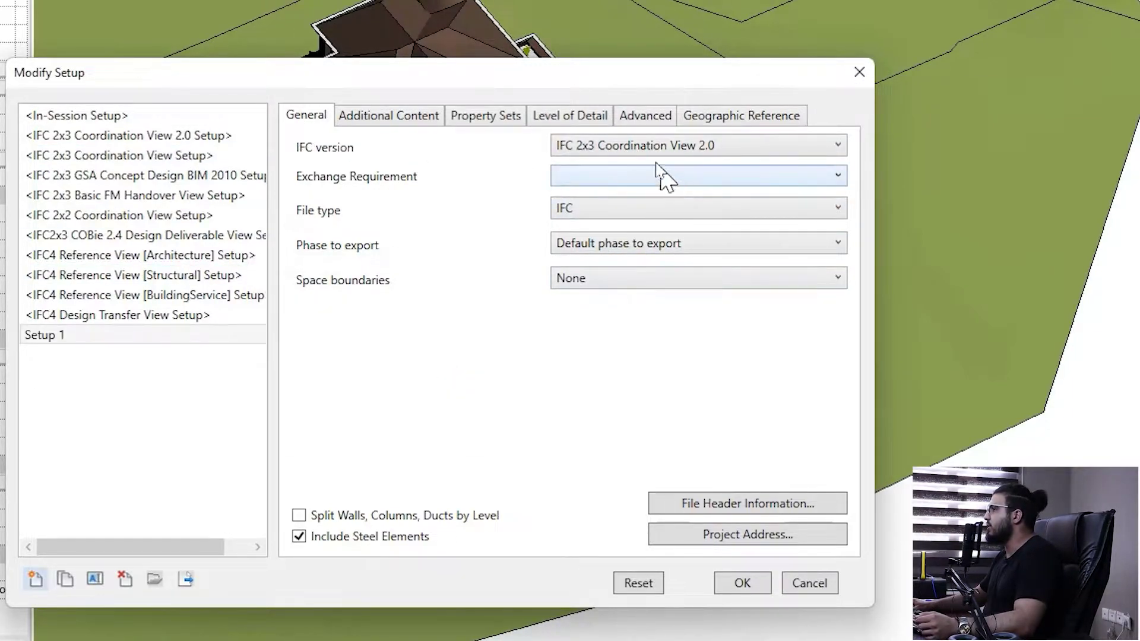
Configure Setup 1 with IFC version IFC4 Reference View and a High level of detail for element geometry
{"action": "left_click", "coordinate": [612, 152]}
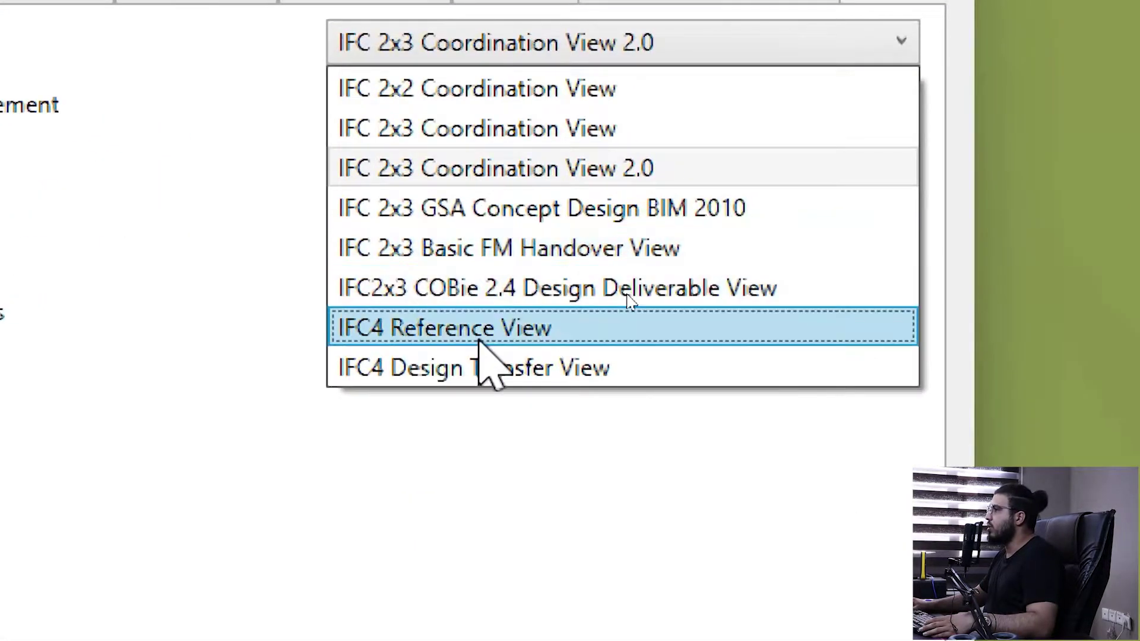
{"action": "left_click", "coordinate": [627, 289]}
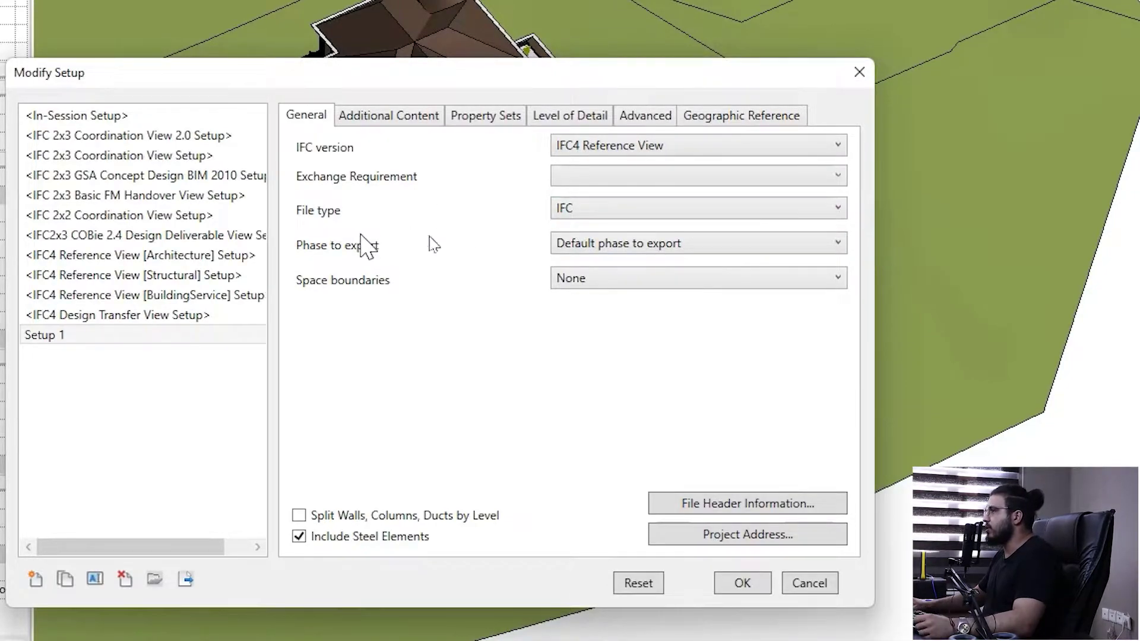
{"action": "left_click", "coordinate": [390, 117]}
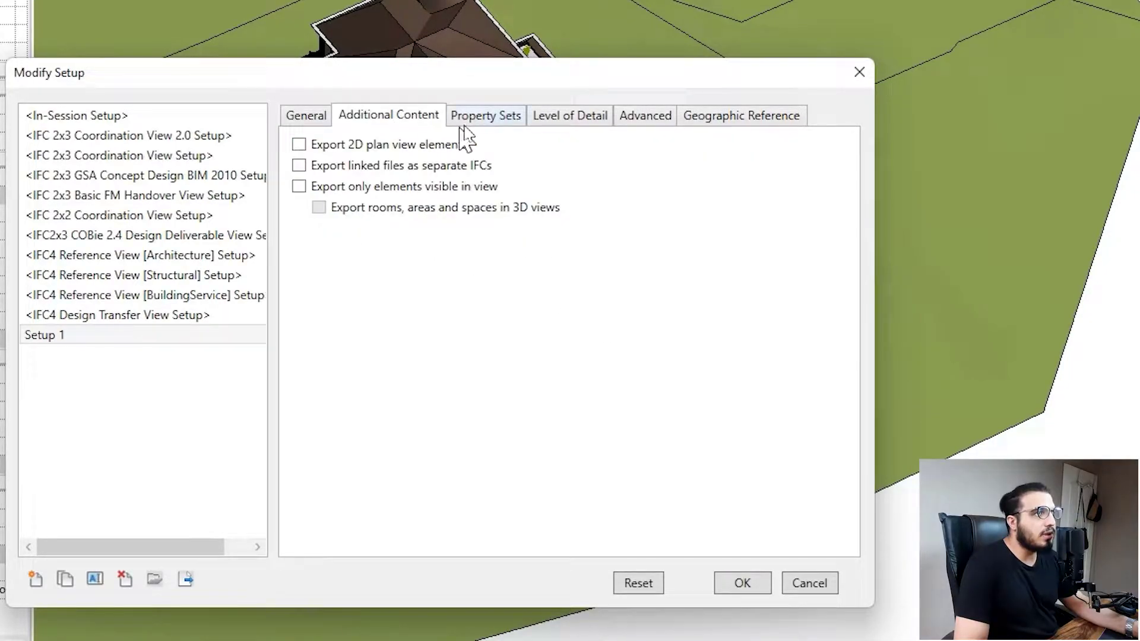
{"action": "left_click", "coordinate": [472, 118]}
{"action": "left_click", "coordinate": [537, 118]}
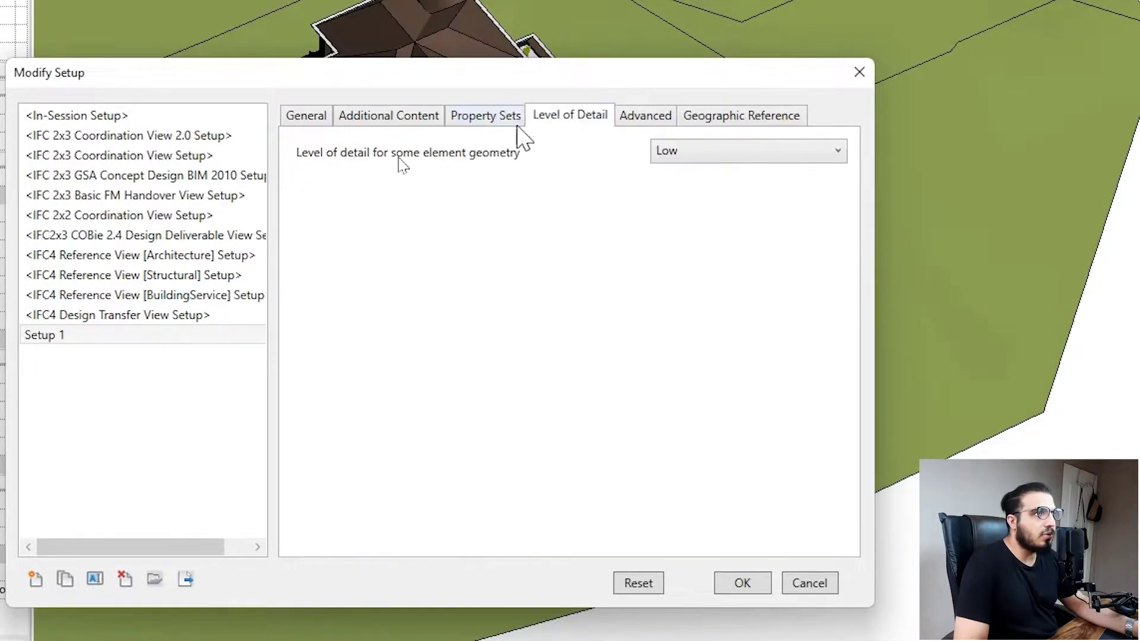
{"action": "left_click", "coordinate": [692, 152]}
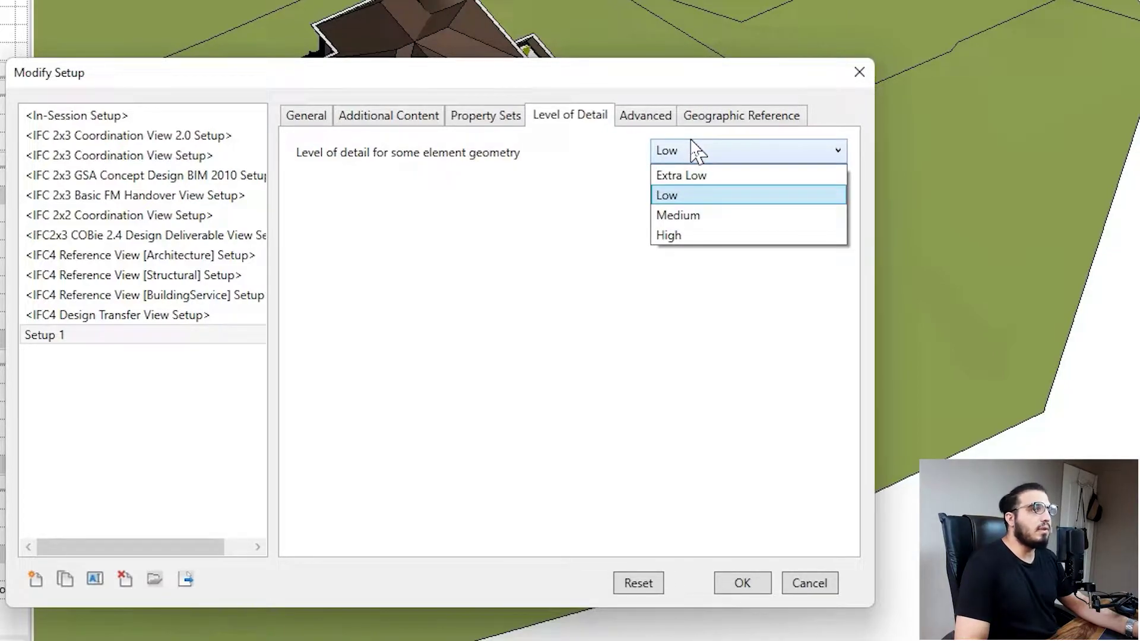
{"action": "left_click", "coordinate": [715, 235]}
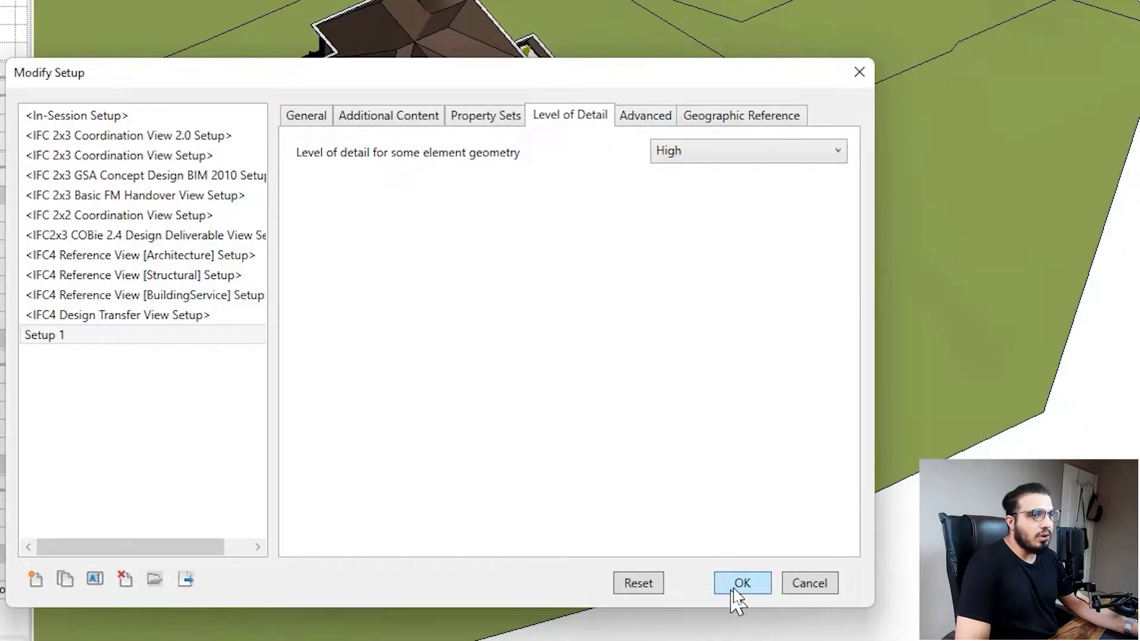
{"action": "left_click", "coordinate": [736, 584]}
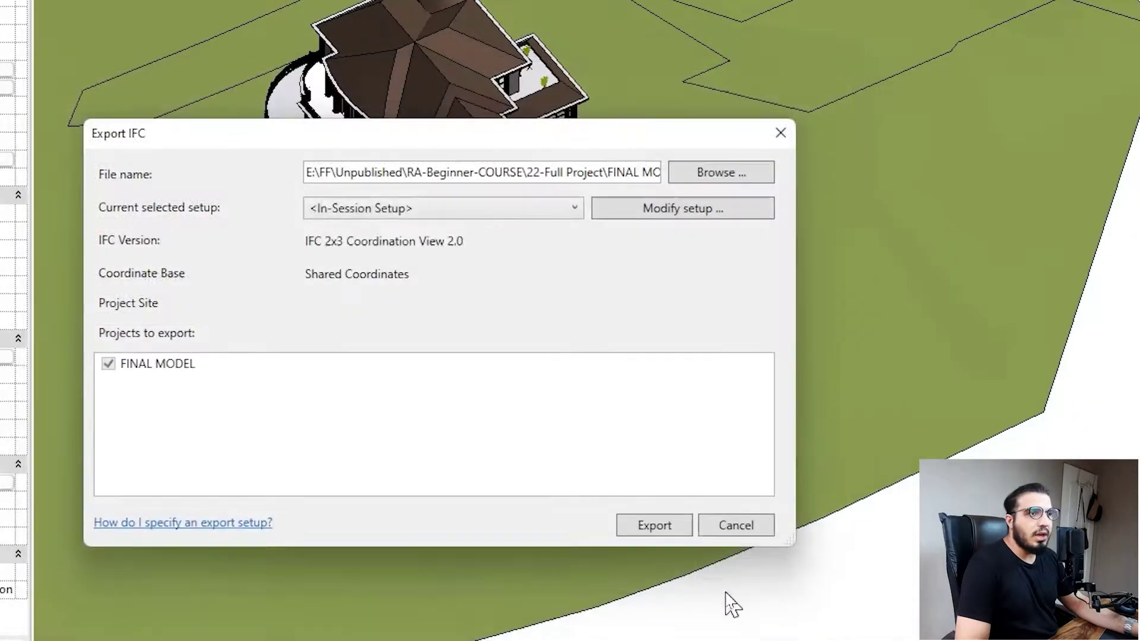
Export the model as IFC PROJECT into the Revit and Blender Integratrion folder
{"action": "left_click", "coordinate": [708, 179]}
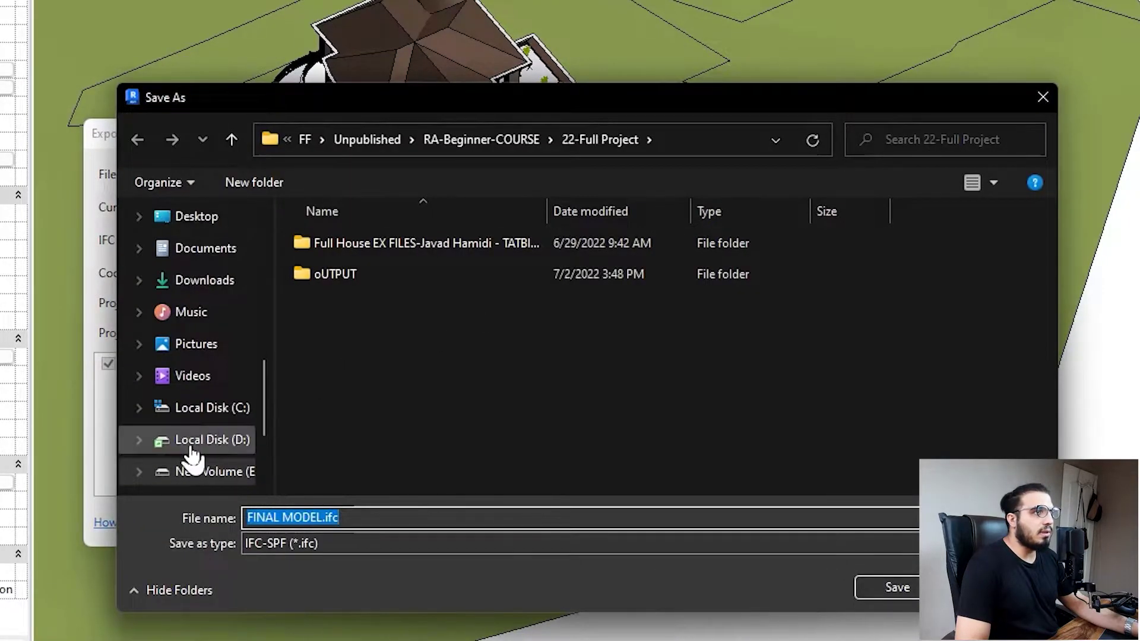
{"action": "scroll", "coordinate": [196, 327], "scroll_direction": "up", "scroll_amount": 2}
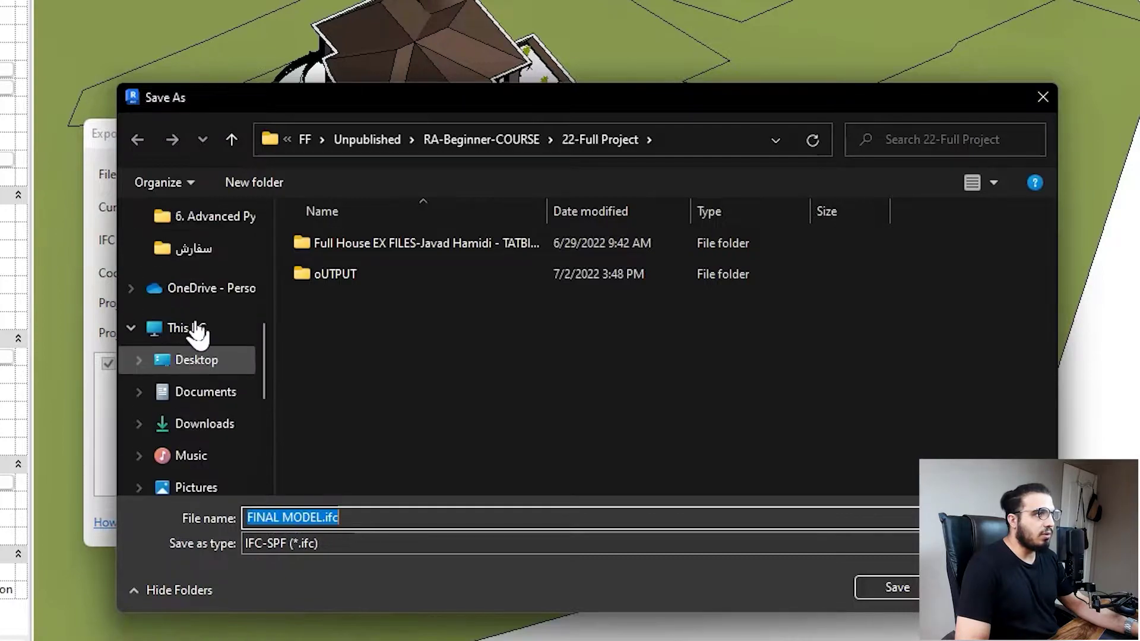
{"action": "left_click", "coordinate": [217, 365]}
{"action": "double_click", "coordinate": [778, 249]}
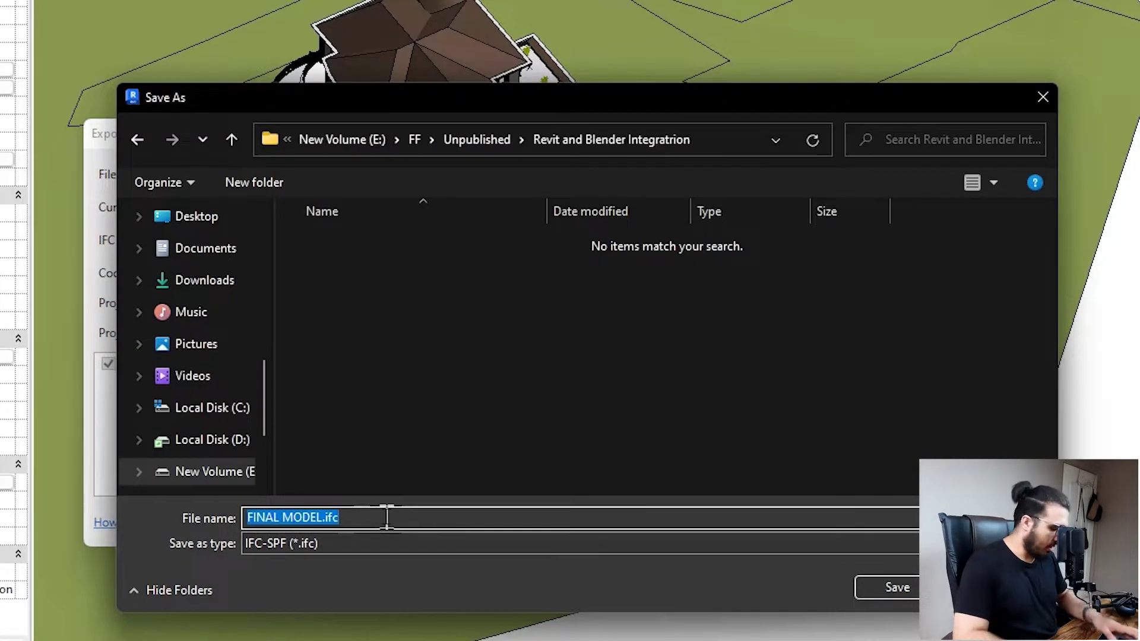
{"action": "key", "text": "BackSpace"}
{"action": "type", "text": "IF"}
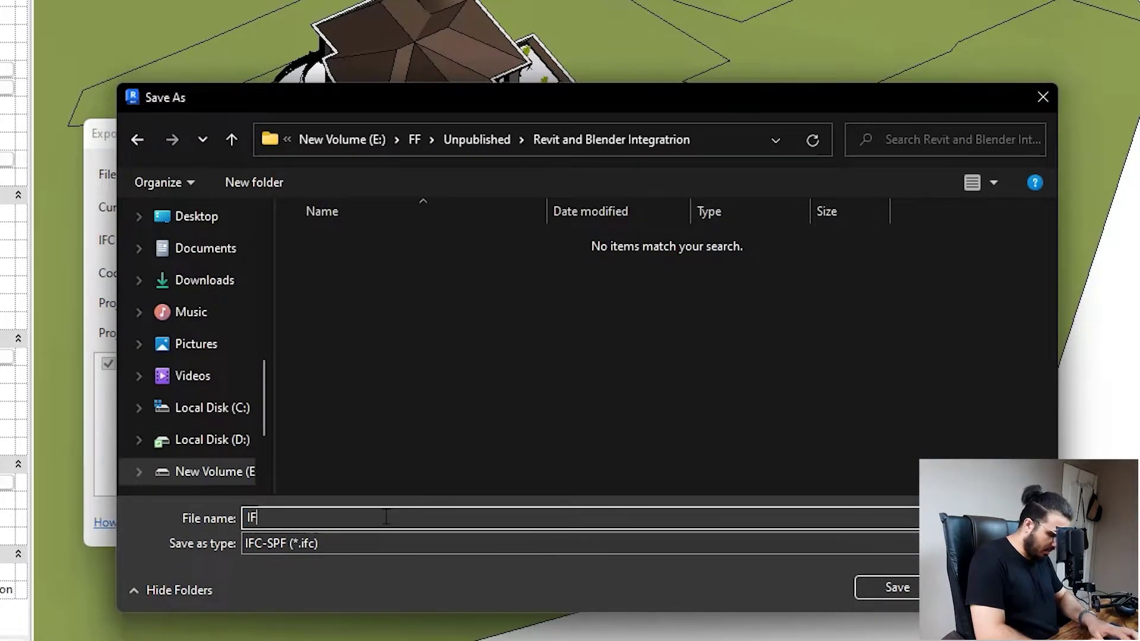
{"action": "type", "text": "C PROJECT"}
{"action": "key", "text": "Return"}
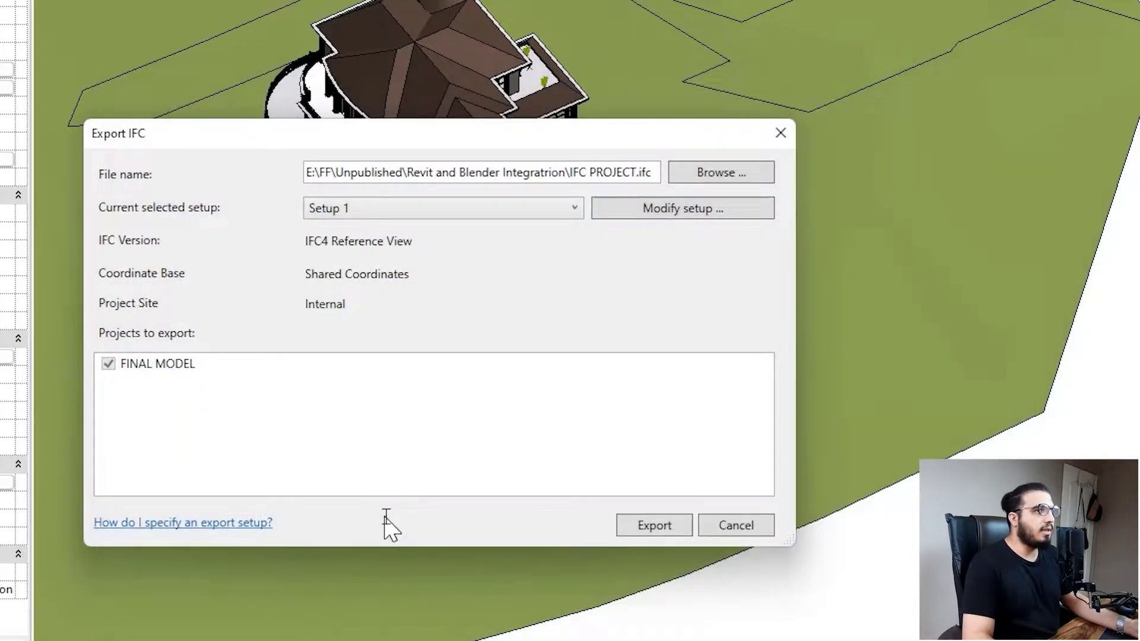
{"action": "left_click", "coordinate": [641, 527]}
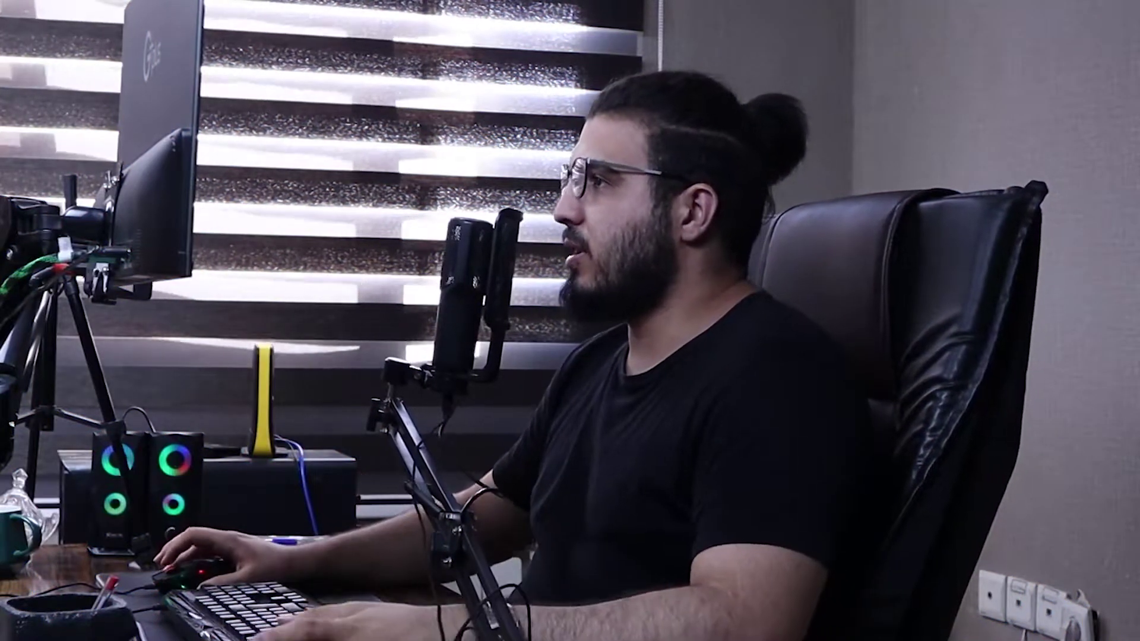
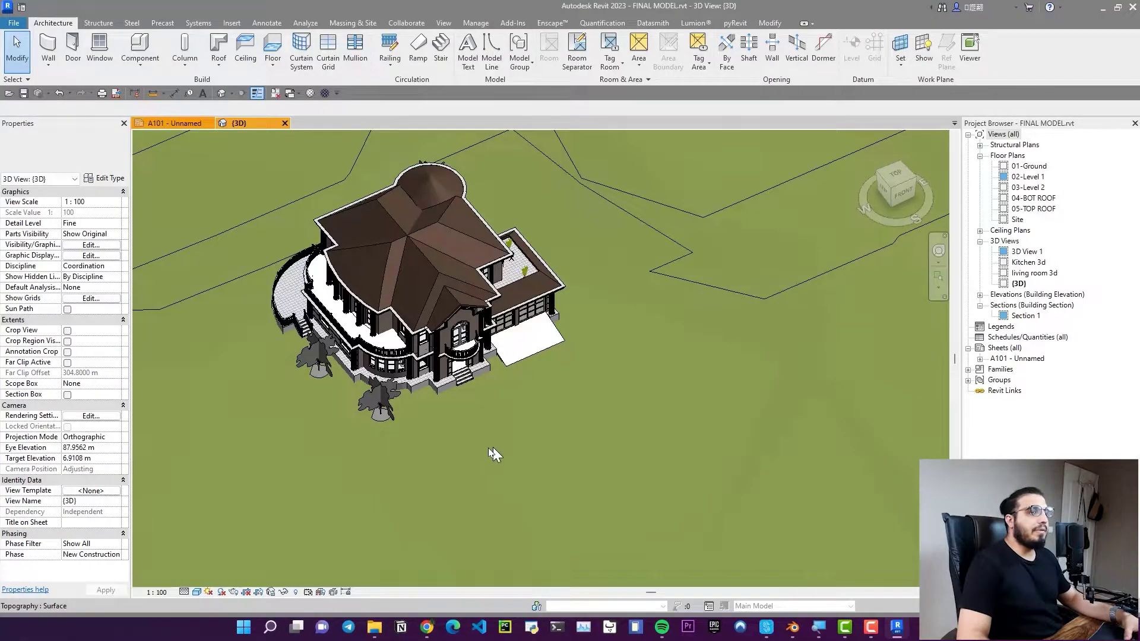
{"action": "scroll", "coordinate": [490, 458], "scroll_direction": "down", "scroll_amount": 5}
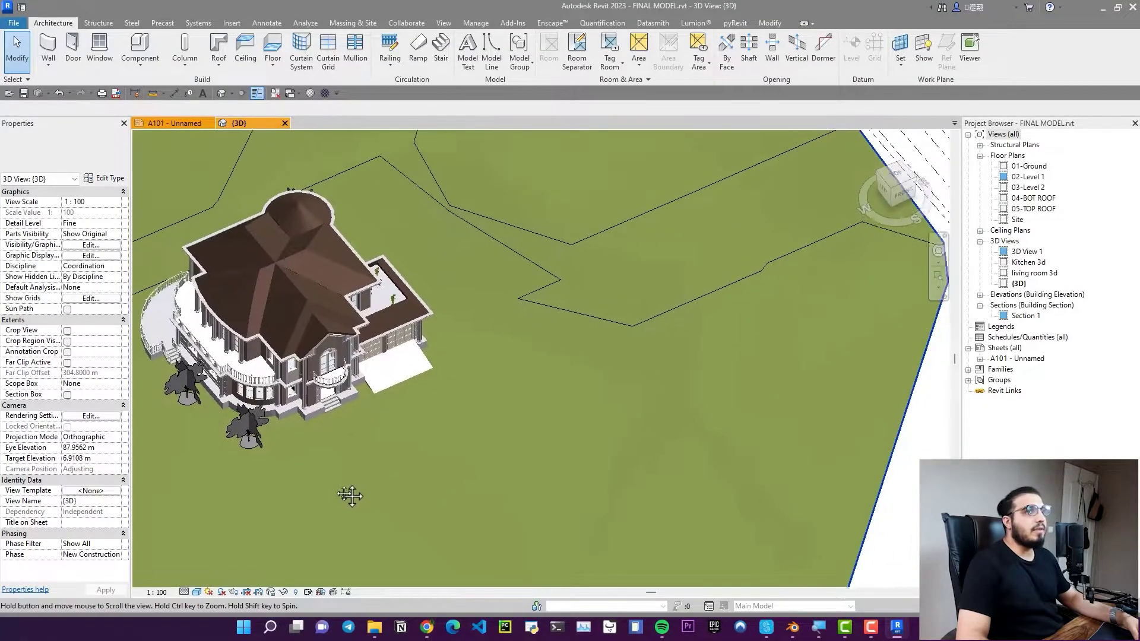
{"action": "middle_click_drag", "start_coordinate": [373, 494], "coordinate": [414, 493], "text": "shift"}
{"action": "scroll", "coordinate": [367, 456], "scroll_direction": "up", "scroll_amount": 5}
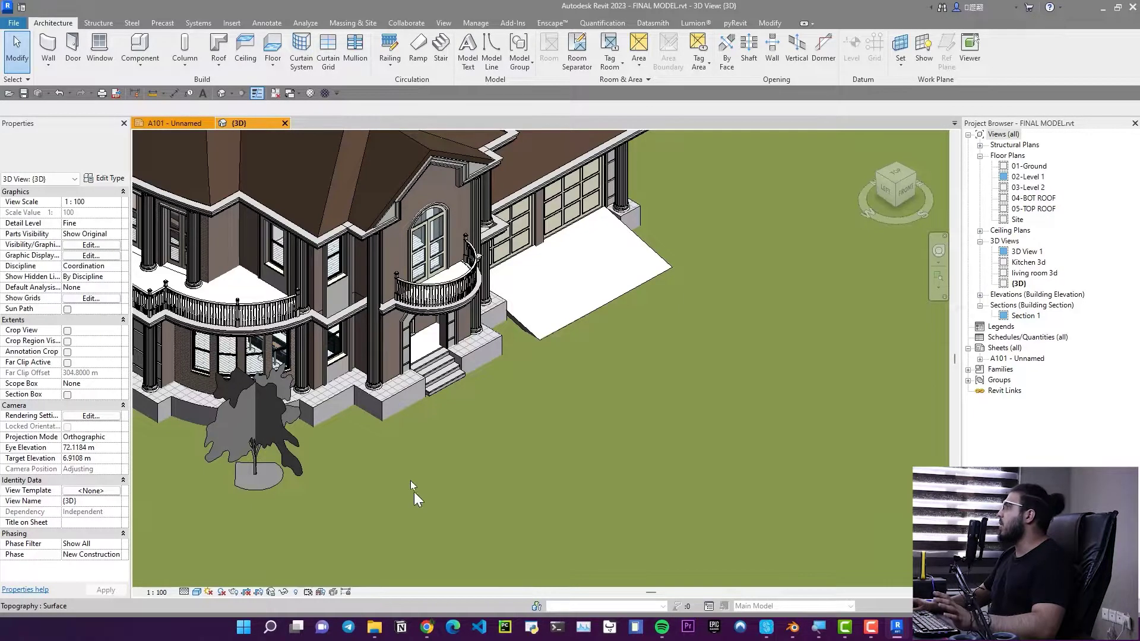
{"action": "middle_click_drag", "start_coordinate": [345, 377], "coordinate": [454, 472], "text": "shift"}
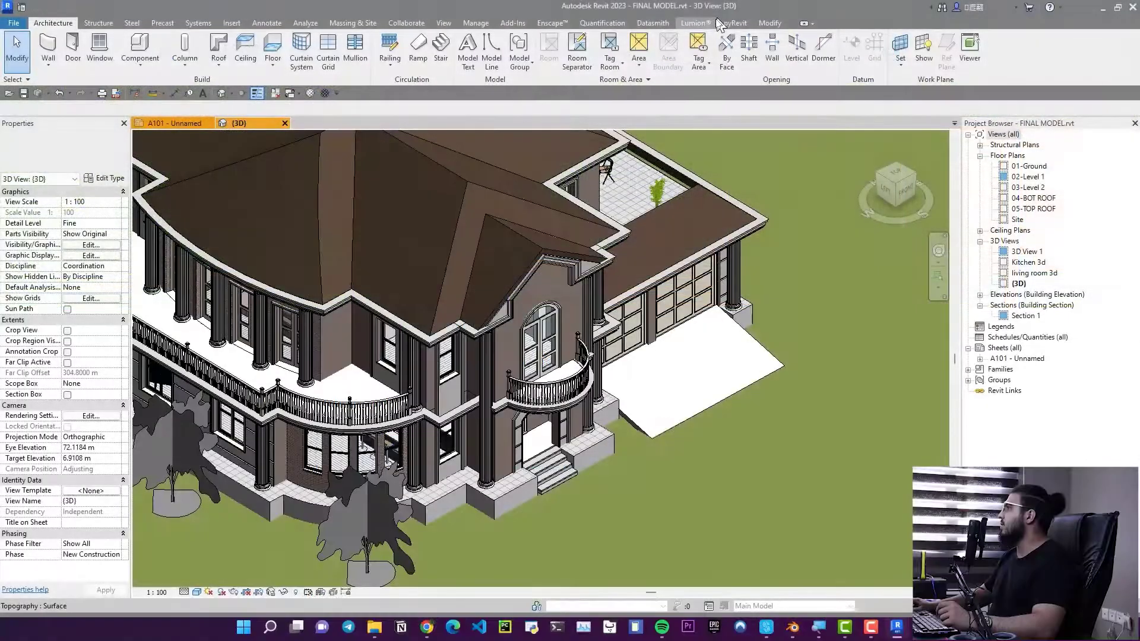
Set the surface smoothing in the Lumion LiveSync settings to normal
{"action": "left_click", "coordinate": [695, 23]}
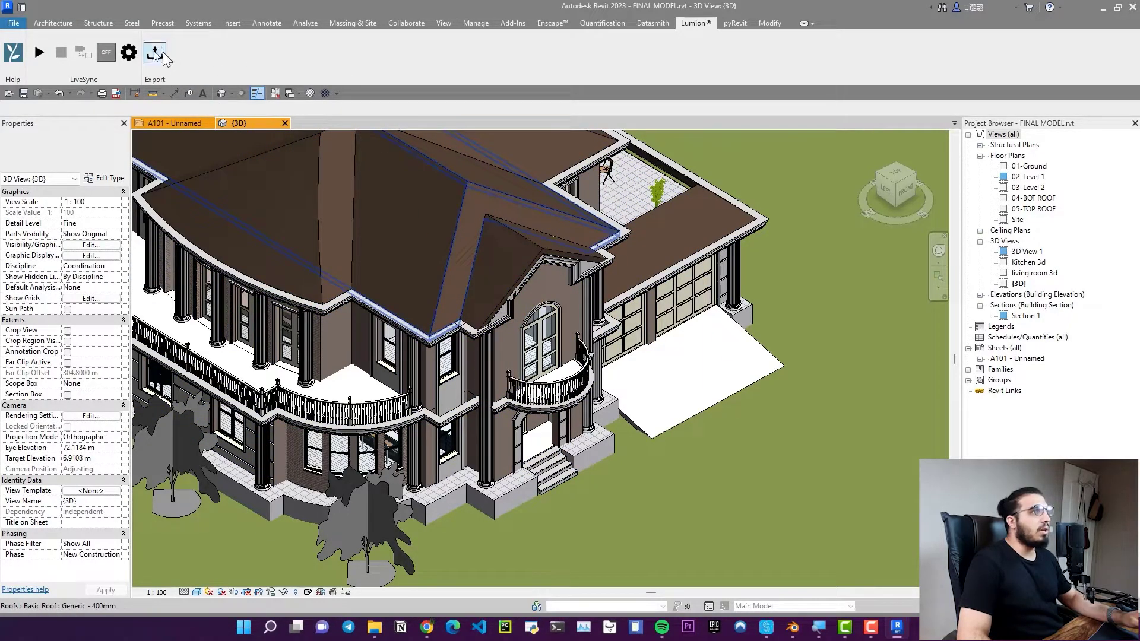
{"action": "left_click", "coordinate": [128, 52]}
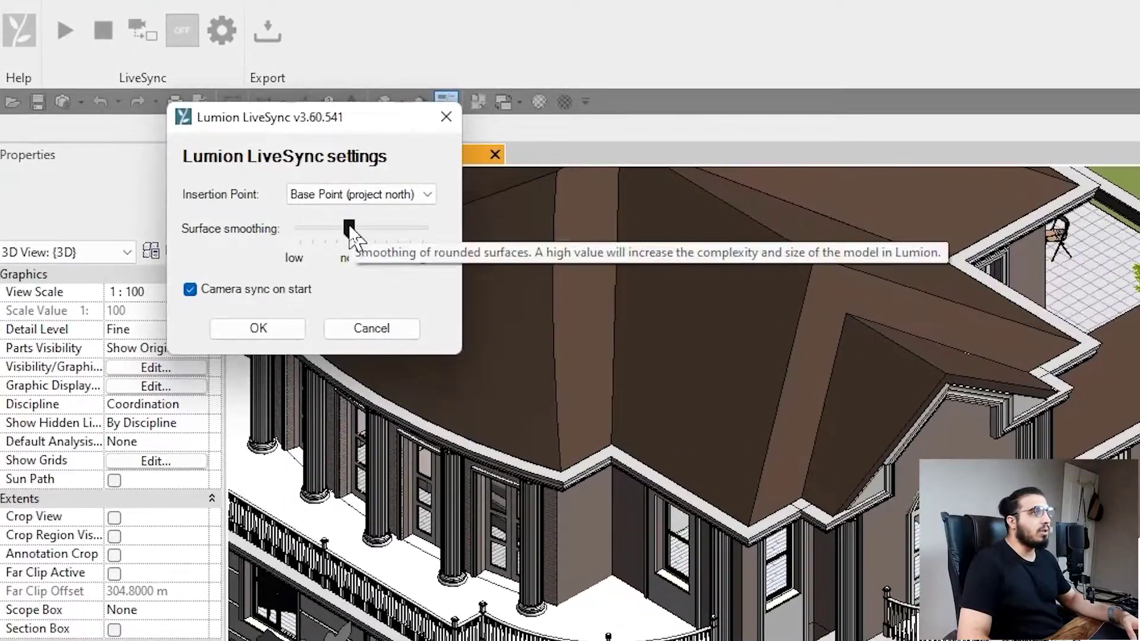
{"action": "left_click_drag", "start_coordinate": [350, 229], "coordinate": [361, 230]}
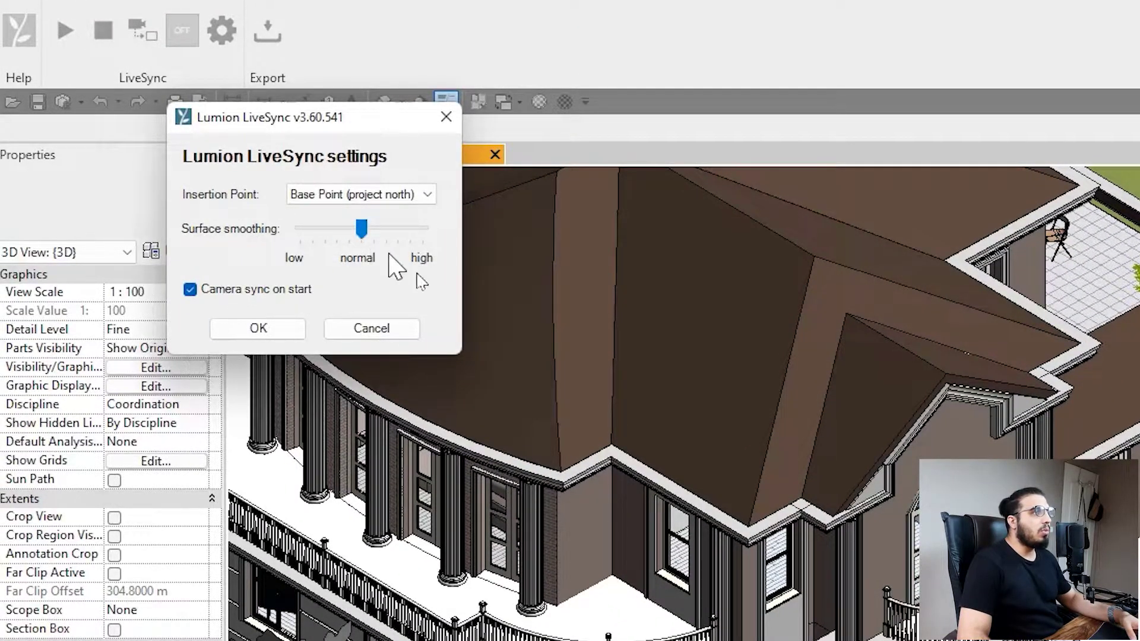
{"action": "left_click", "coordinate": [258, 329]}
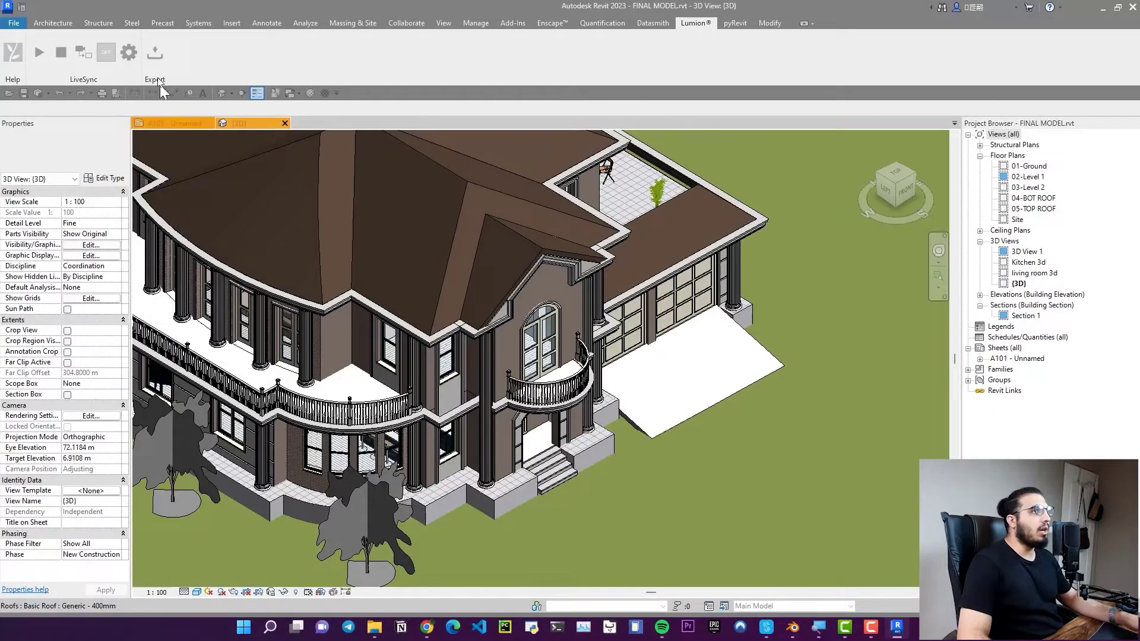
Export the model with the Lumion add-in as the COLLADA file FINAL MODEL.dae into the Revit and Blender Integratrion folder
{"action": "left_click", "coordinate": [157, 57]}
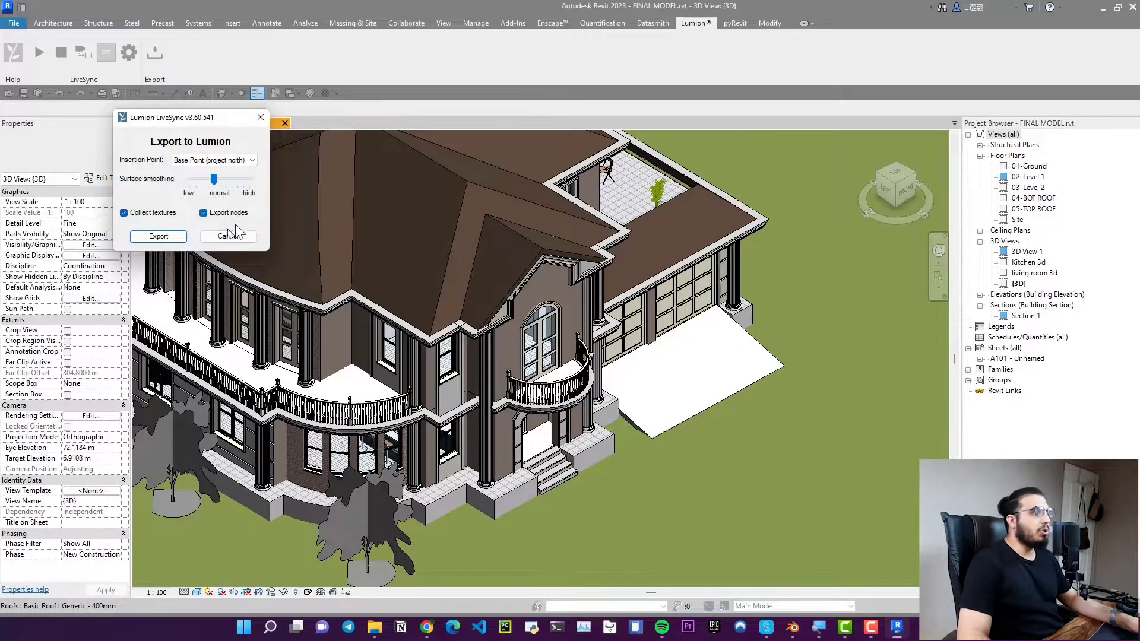
{"action": "left_click", "coordinate": [159, 237]}
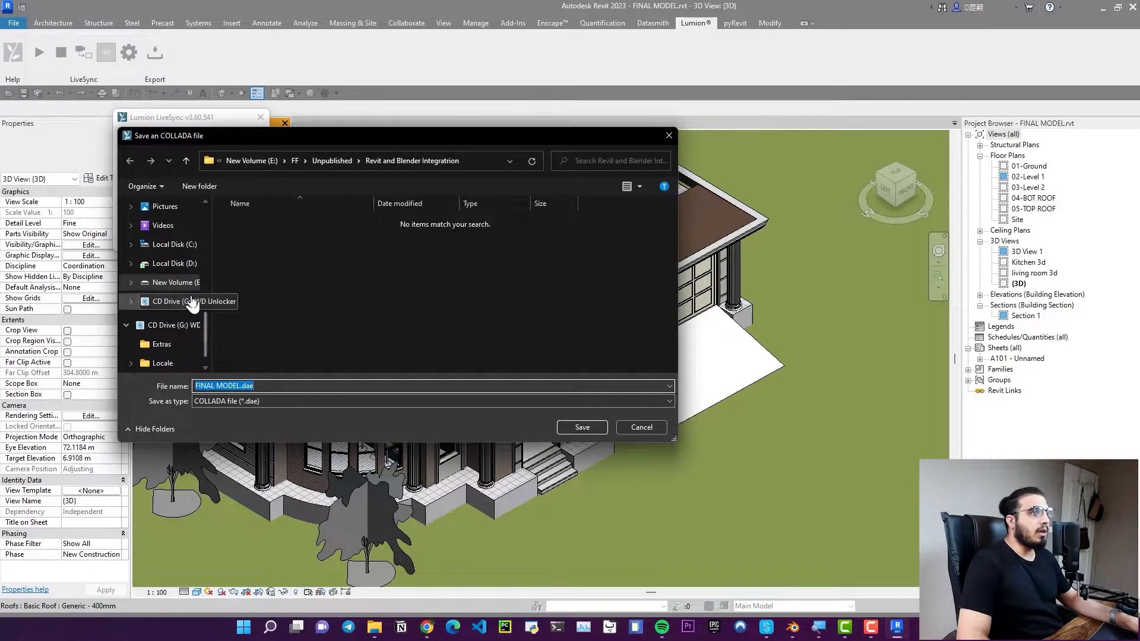
{"action": "scroll", "coordinate": [196, 303], "scroll_direction": "up", "scroll_amount": 10}
{"action": "left_click", "coordinate": [178, 332]}
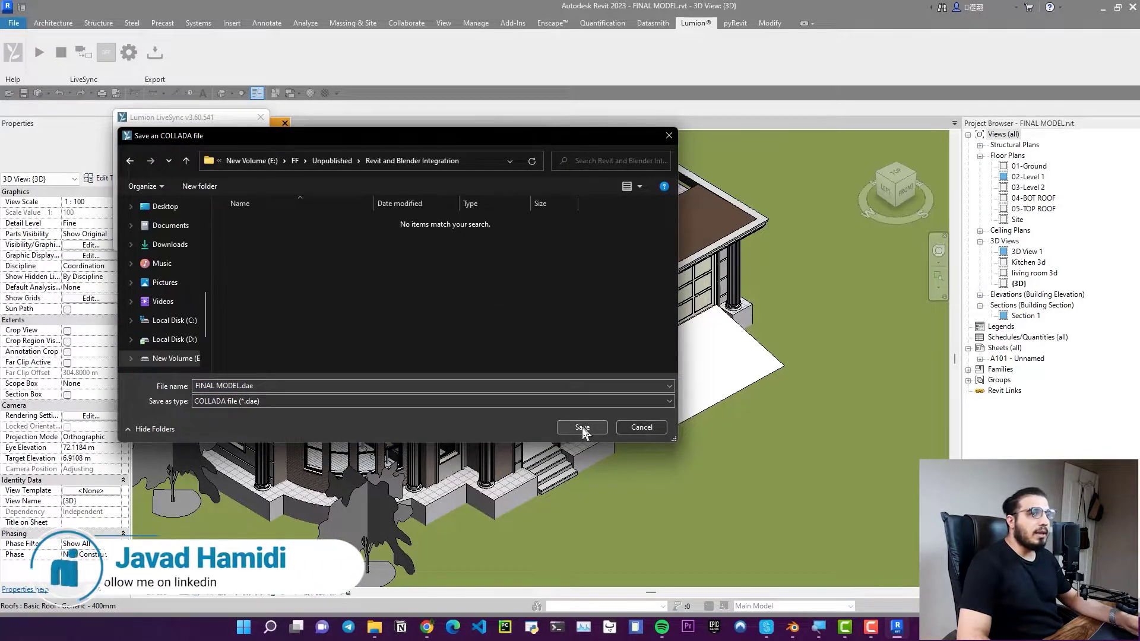
{"action": "left_click", "coordinate": [582, 427]}
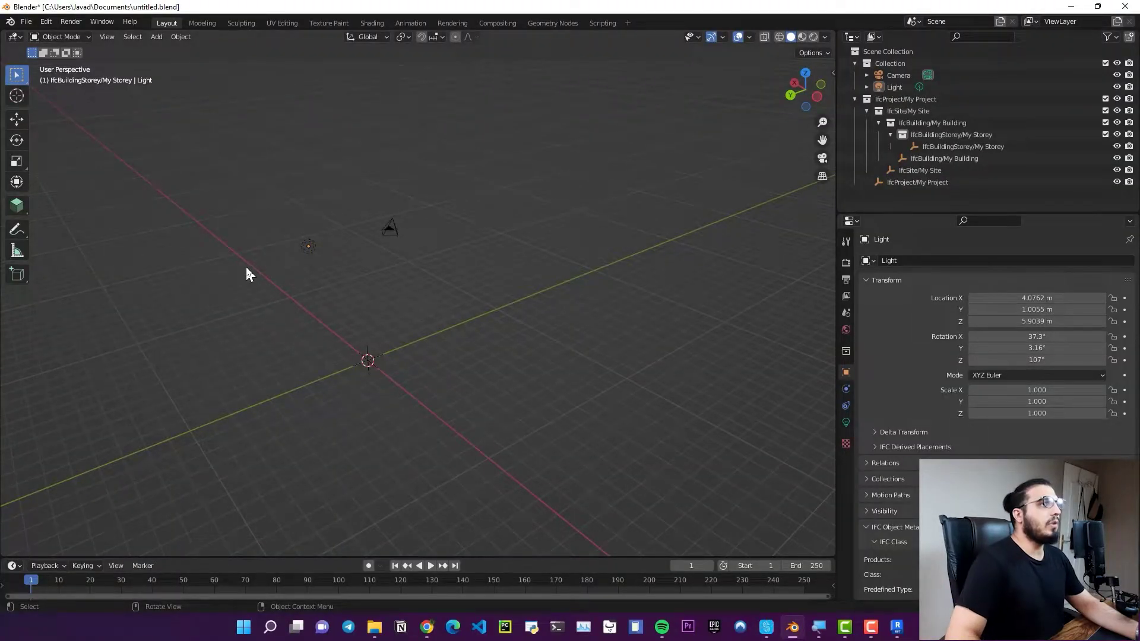
Import FBX PROJECT.fbx from the Revit and Blender Integratrion folder into the Blender scene
{"action": "middle_click_drag", "start_coordinate": [196, 220], "coordinate": [109, 96]}
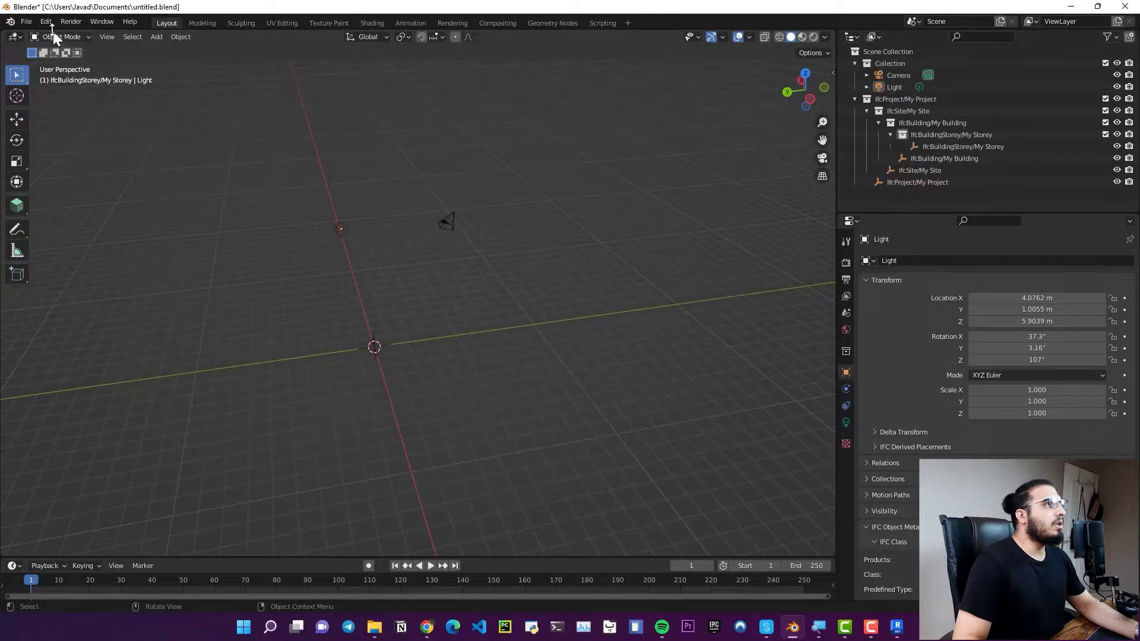
{"action": "left_click", "coordinate": [27, 22]}
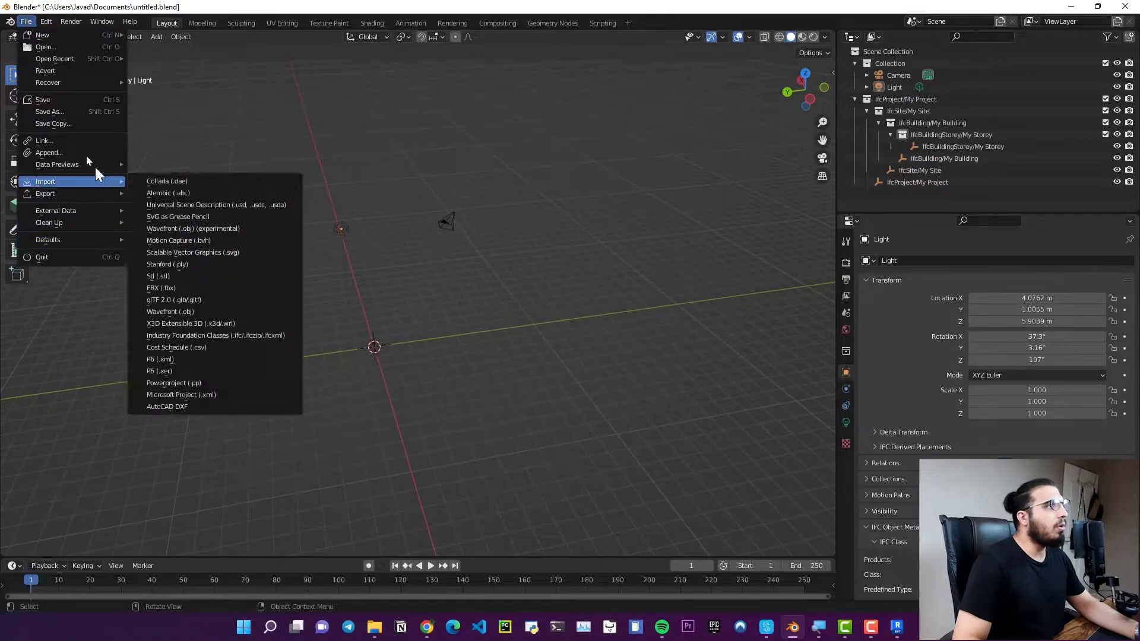
{"action": "mouse_move", "coordinate": [115, 182]}
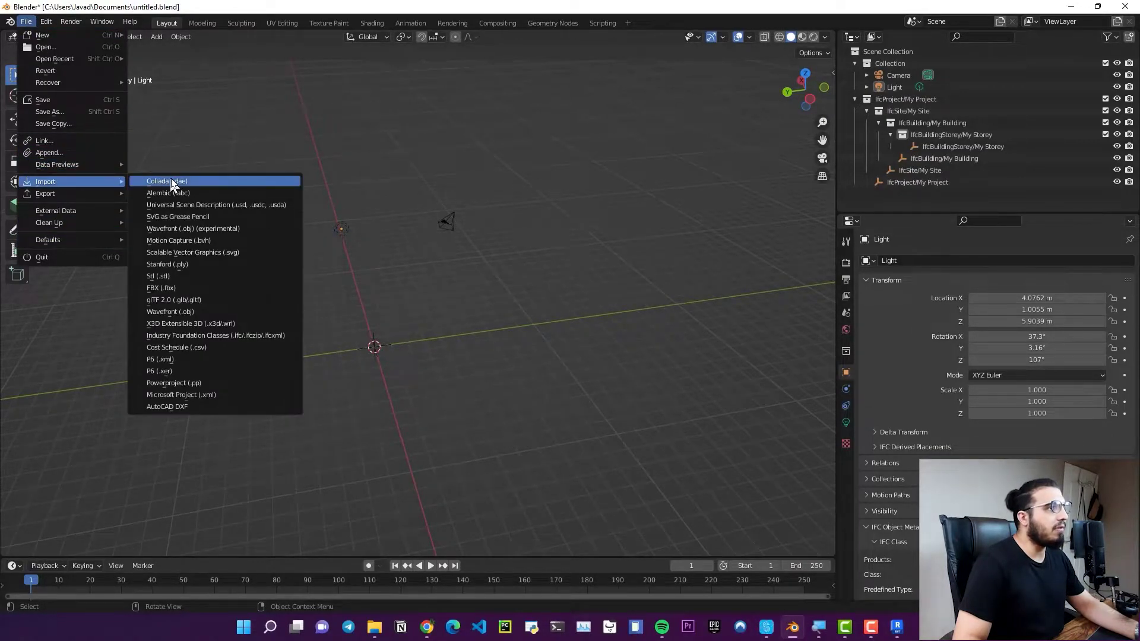
{"action": "left_click", "coordinate": [182, 288]}
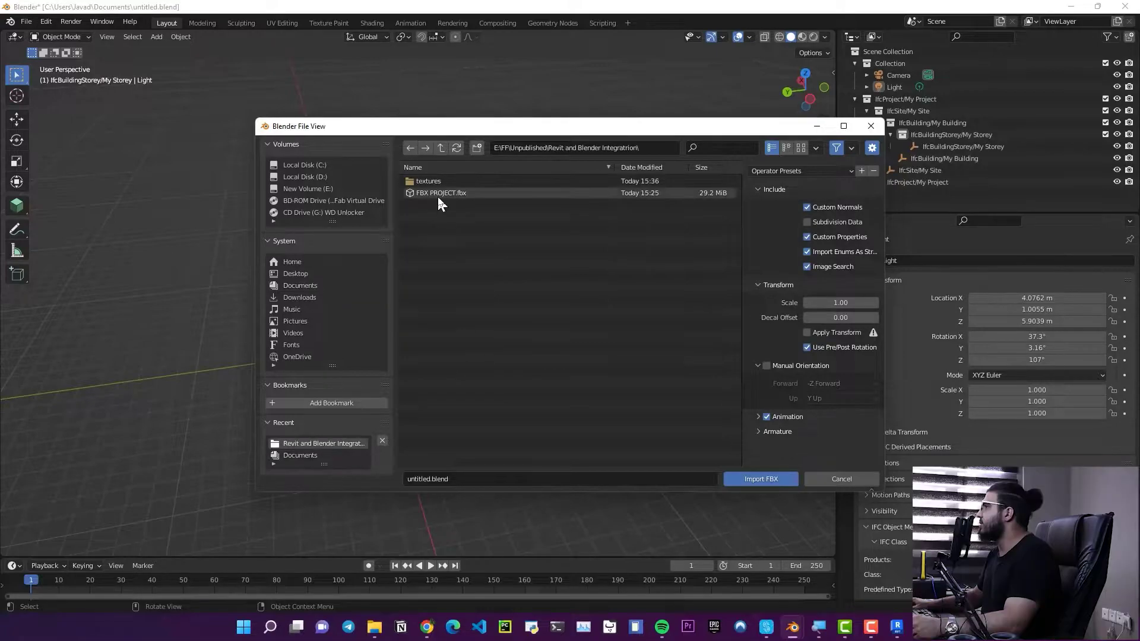
{"action": "left_click", "coordinate": [438, 196]}
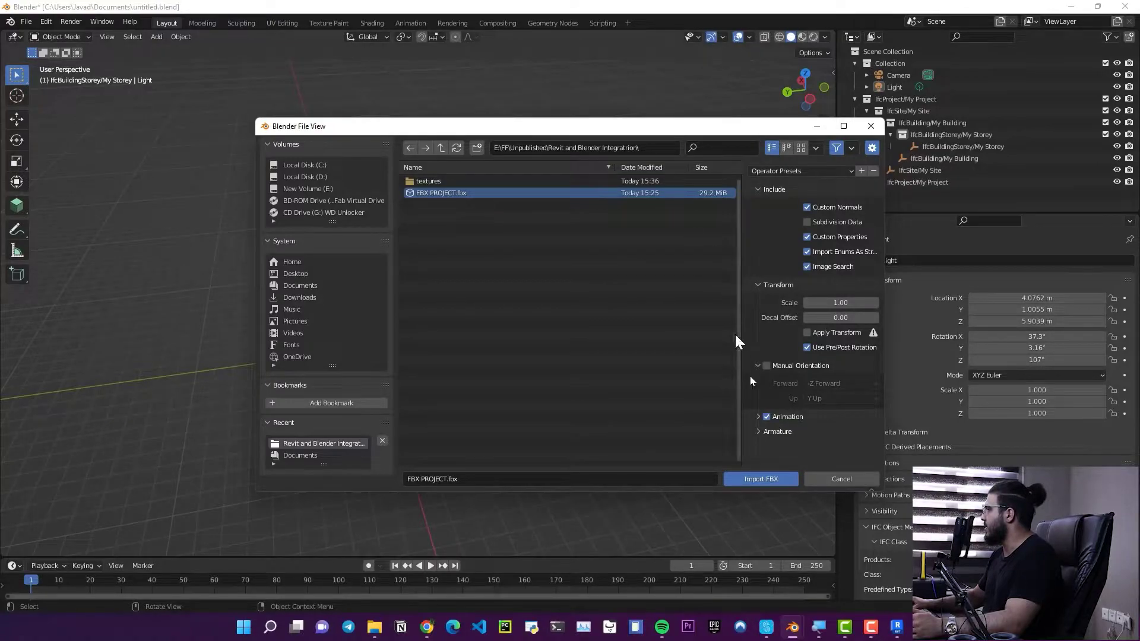
{"action": "left_click", "coordinate": [762, 481]}
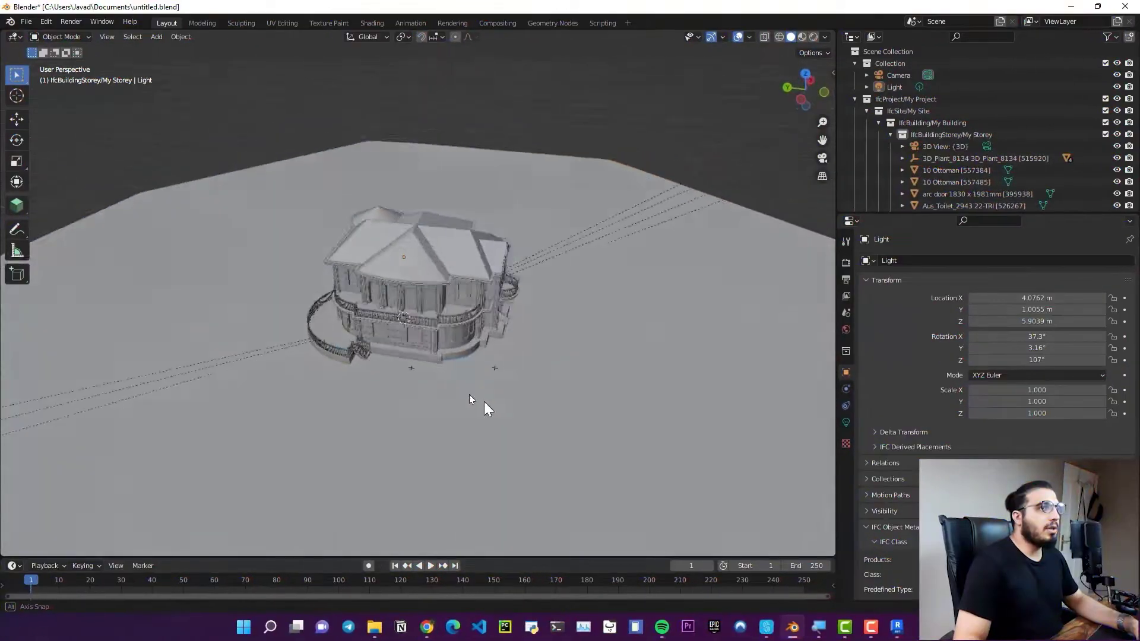
Inspect the imported house from several sides and examine the main roof's mesh faces in Edit Mode
{"action": "middle_click_drag", "start_coordinate": [483, 401], "coordinate": [392, 261]}
{"action": "scroll", "coordinate": [451, 148], "scroll_direction": "up", "scroll_amount": 6}
{"action": "left_click", "coordinate": [425, 173]}
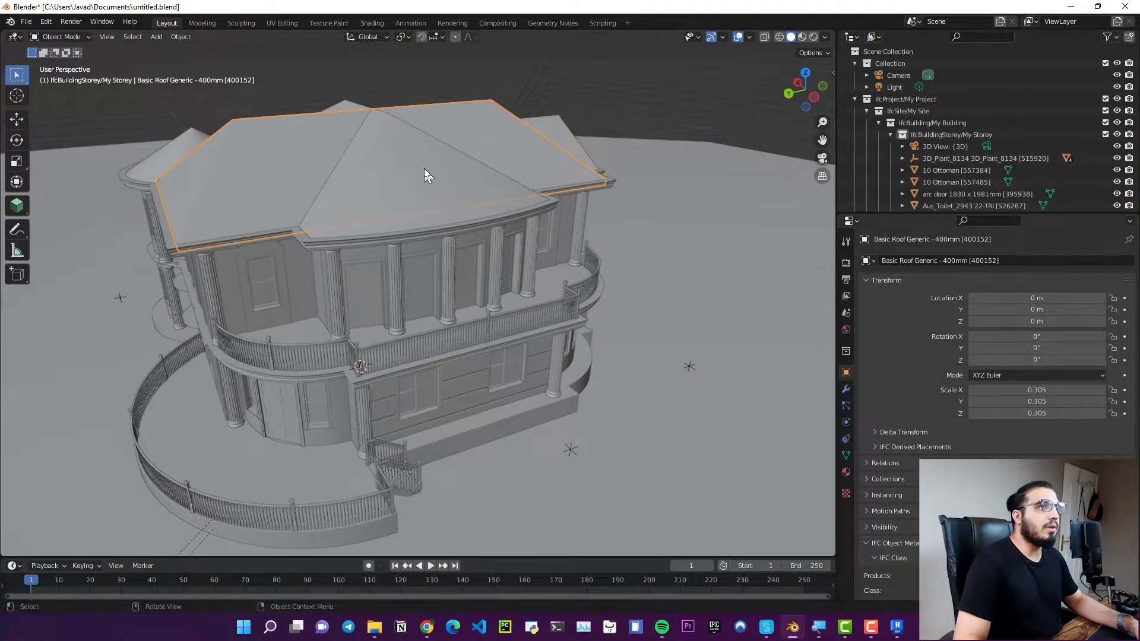
{"action": "middle_click_drag", "start_coordinate": [425, 172], "coordinate": [492, 269]}
{"action": "key", "text": "Tab"}
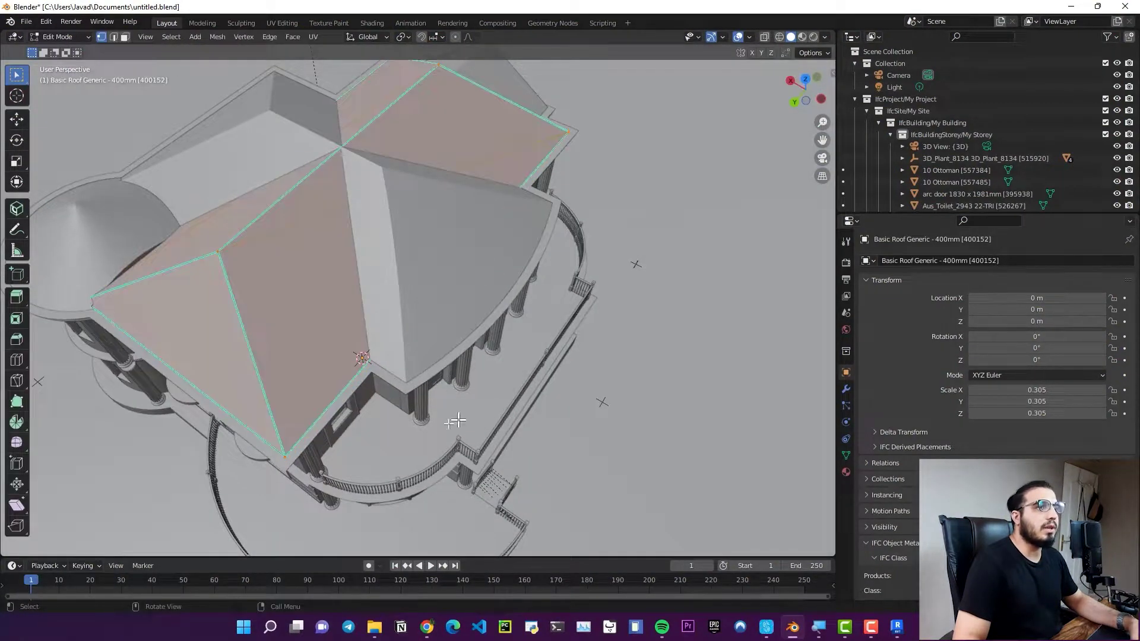
{"action": "middle_click_drag", "start_coordinate": [456, 422], "coordinate": [384, 331]}
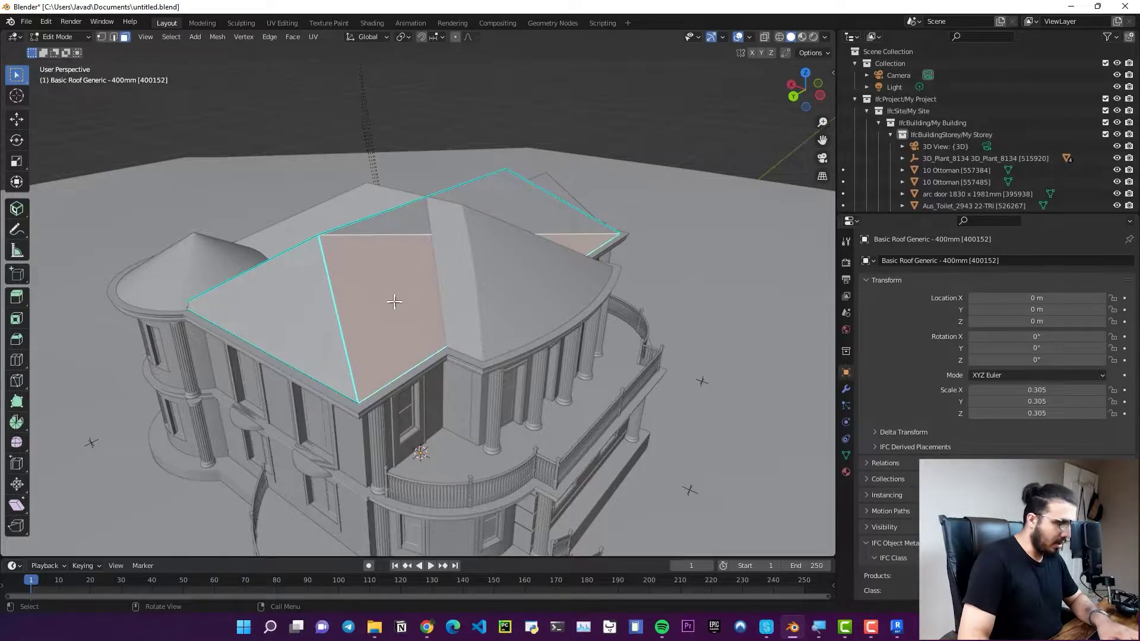
{"action": "key", "text": "g"}
{"action": "key", "text": "Escape"}
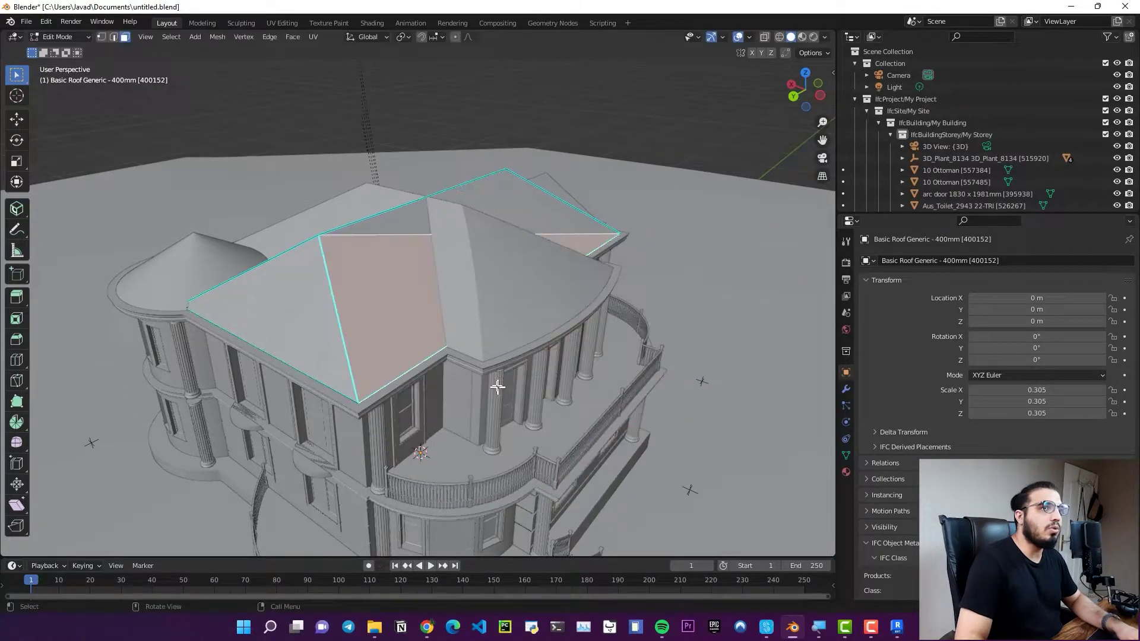
{"action": "scroll", "coordinate": [642, 299], "scroll_direction": "down", "scroll_amount": 5}
{"action": "middle_click_drag", "start_coordinate": [648, 394], "coordinate": [289, 190]}
Start a new file without saving the current one and delete the default cube
{"action": "key", "text": "ctrl+n"}
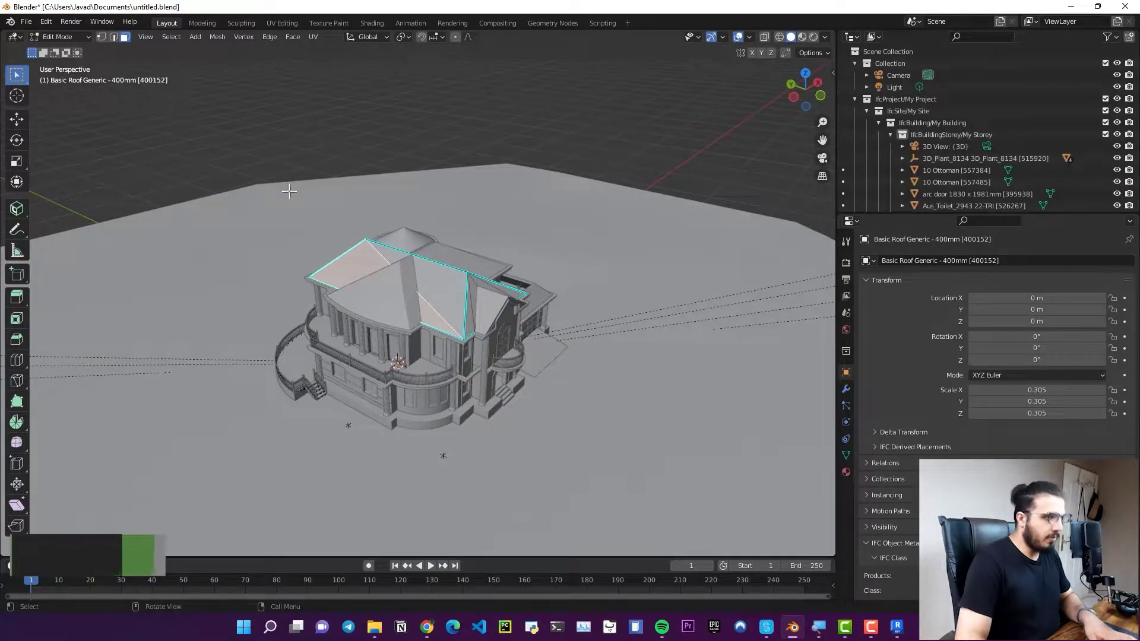
{"action": "left_click", "coordinate": [247, 191]}
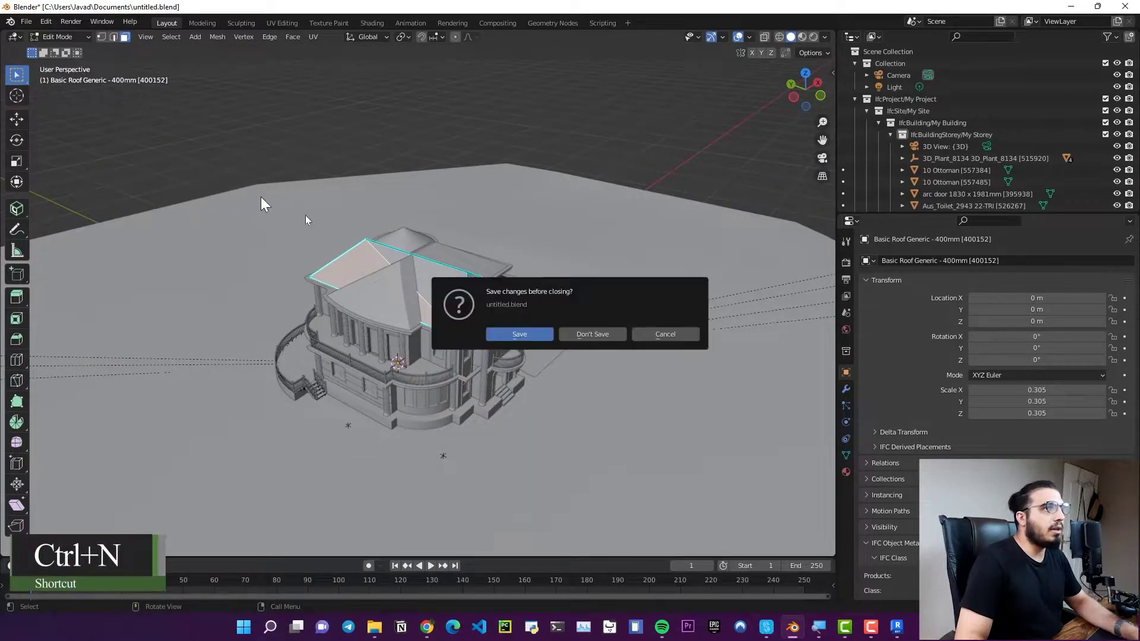
{"action": "left_click", "coordinate": [593, 334]}
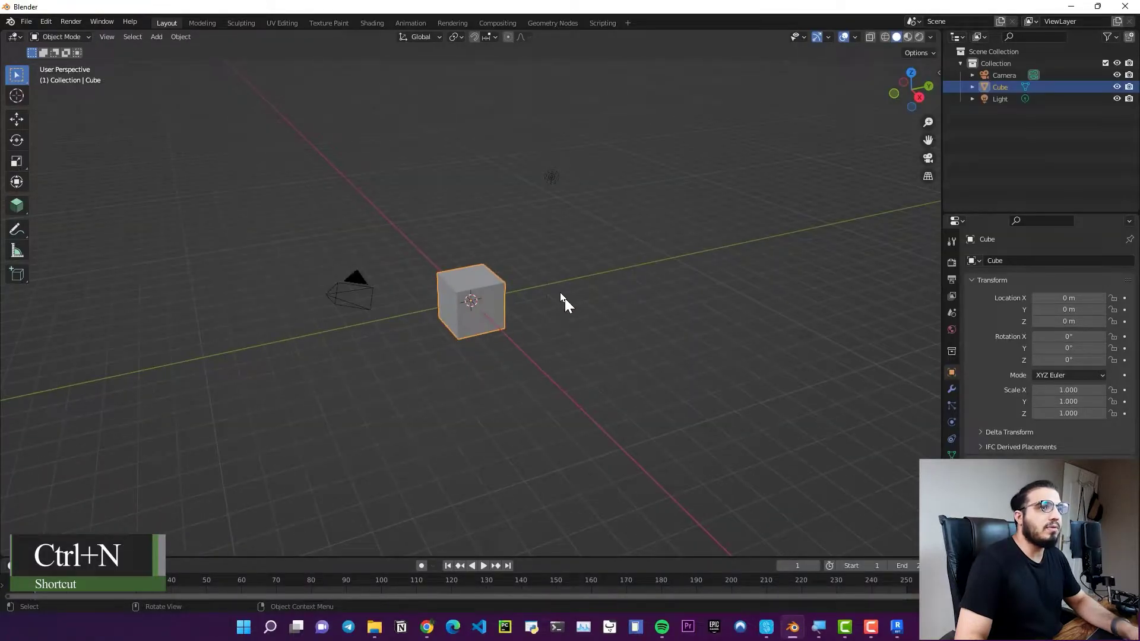
{"action": "left_click", "coordinate": [508, 266]}
{"action": "left_click", "coordinate": [484, 280]}
{"action": "key", "text": "Delete"}
{"action": "middle_click_drag", "start_coordinate": [486, 265], "coordinate": [488, 274]}
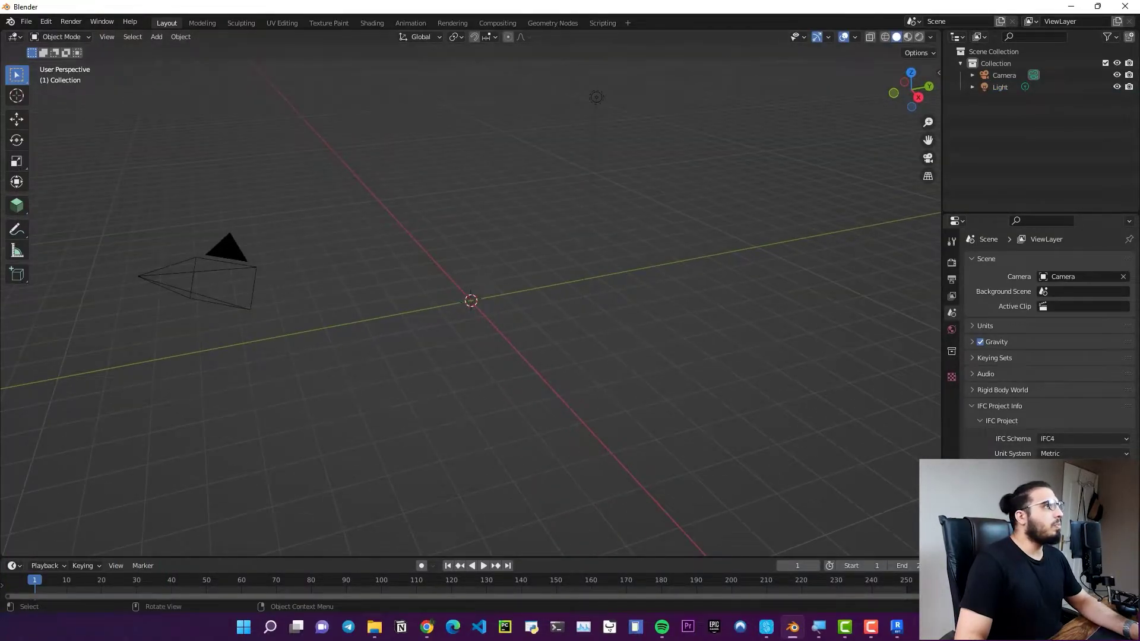
Switch to the browser and examine the platform downloads and Blender version requirement on the BlenderBIM Add-on download page
{"action": "key", "text": "alt+Tab"}
{"action": "scroll", "coordinate": [486, 326], "scroll_direction": "up", "scroll_amount": 6}
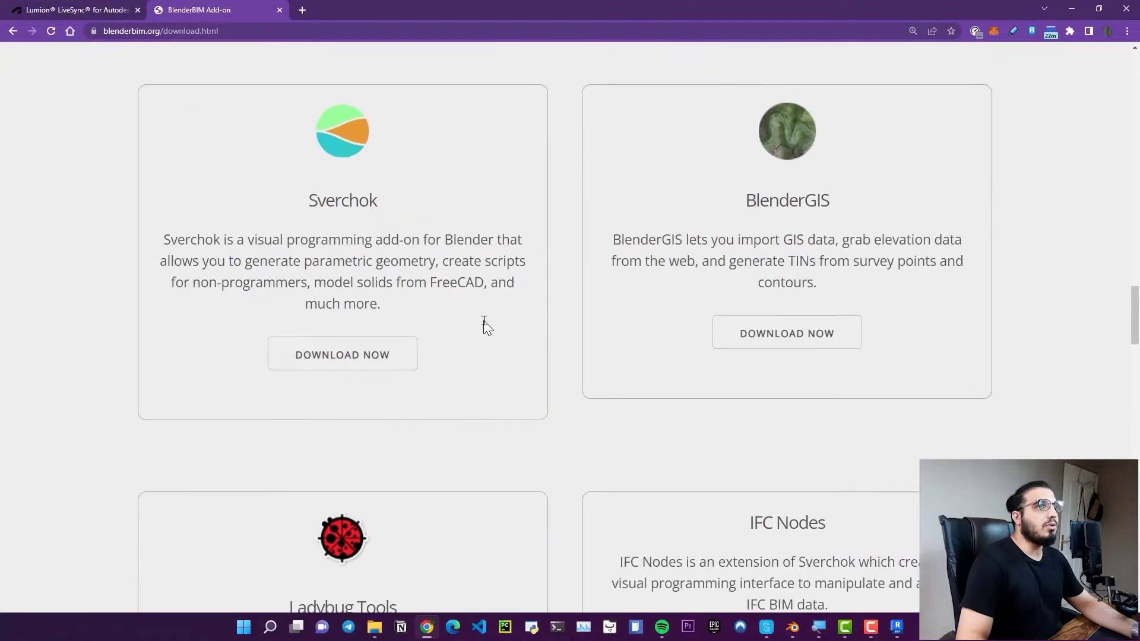
{"action": "scroll", "coordinate": [485, 323], "scroll_direction": "up", "scroll_amount": 20}
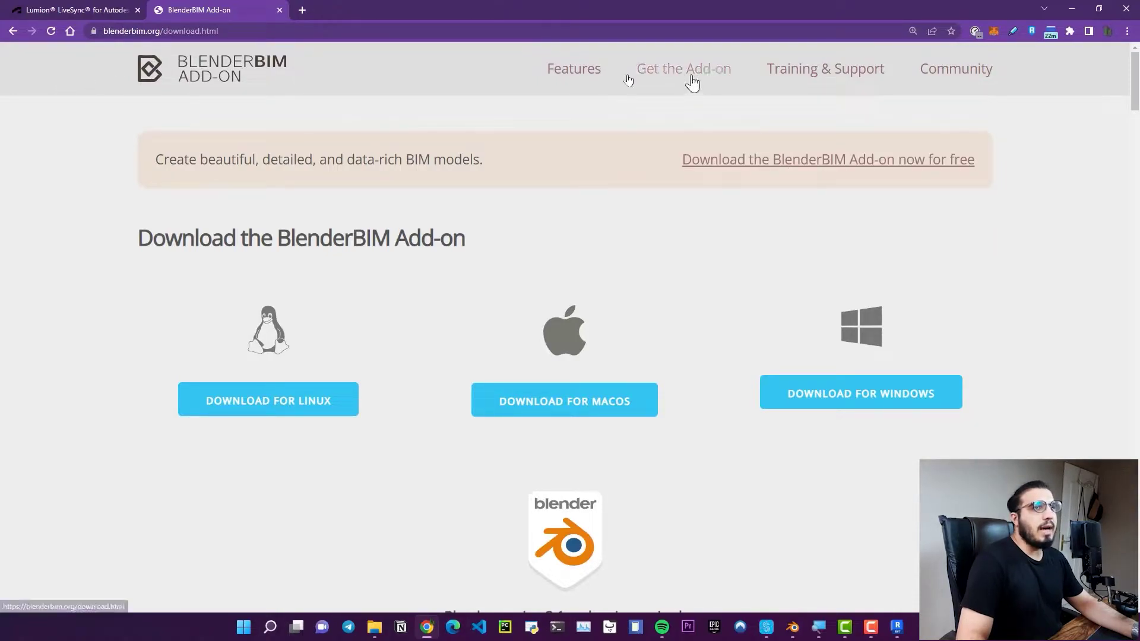
{"action": "scroll", "coordinate": [762, 417], "scroll_direction": "down", "scroll_amount": 4}
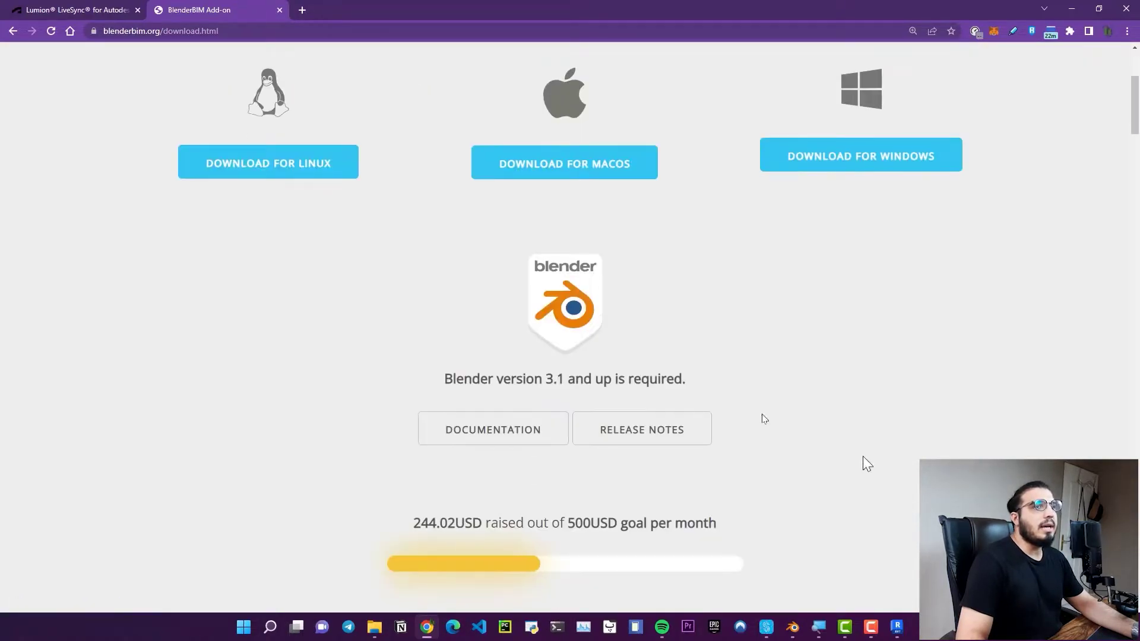
{"action": "scroll", "coordinate": [490, 380], "scroll_direction": "up", "scroll_amount": 2}
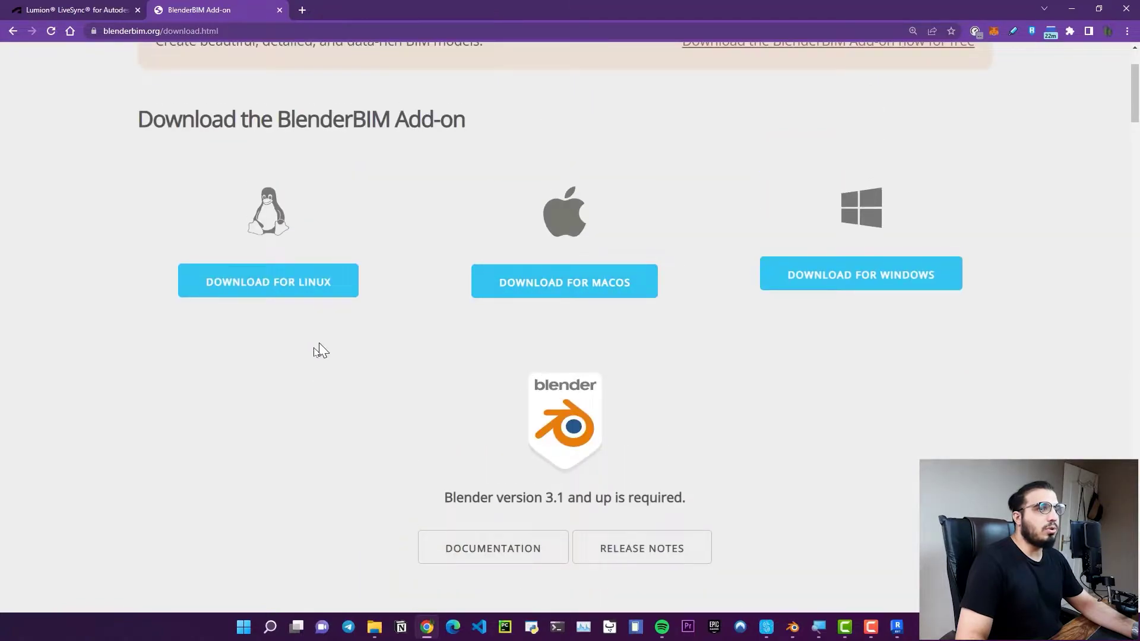
{"action": "scroll", "coordinate": [914, 447], "scroll_direction": "up", "scroll_amount": 2}
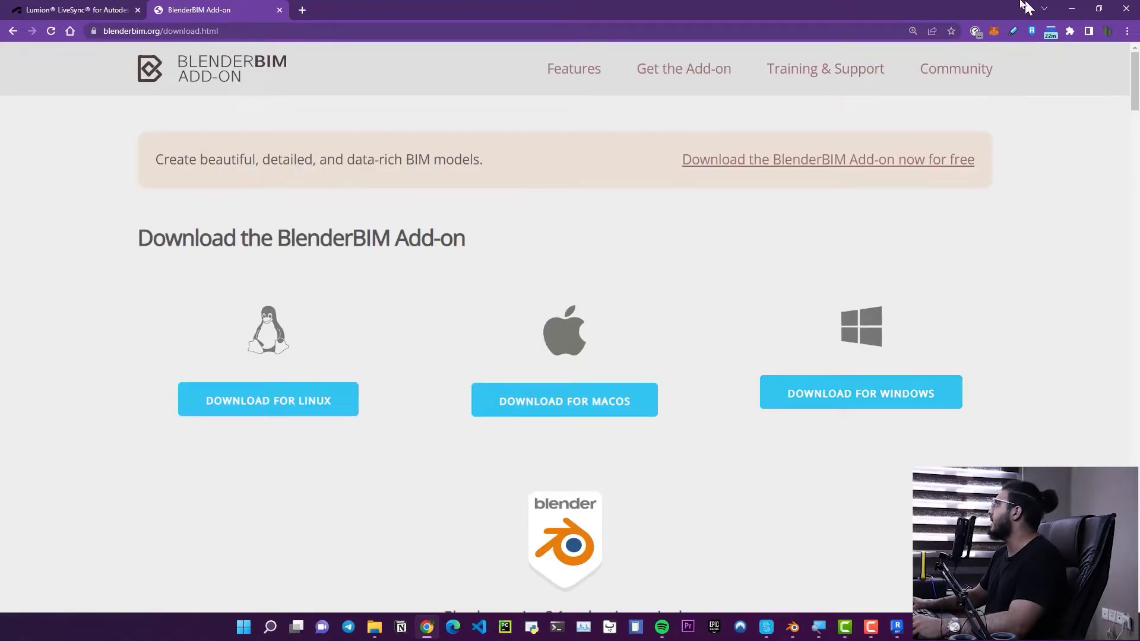
{"action": "left_click", "coordinate": [1074, 7]}
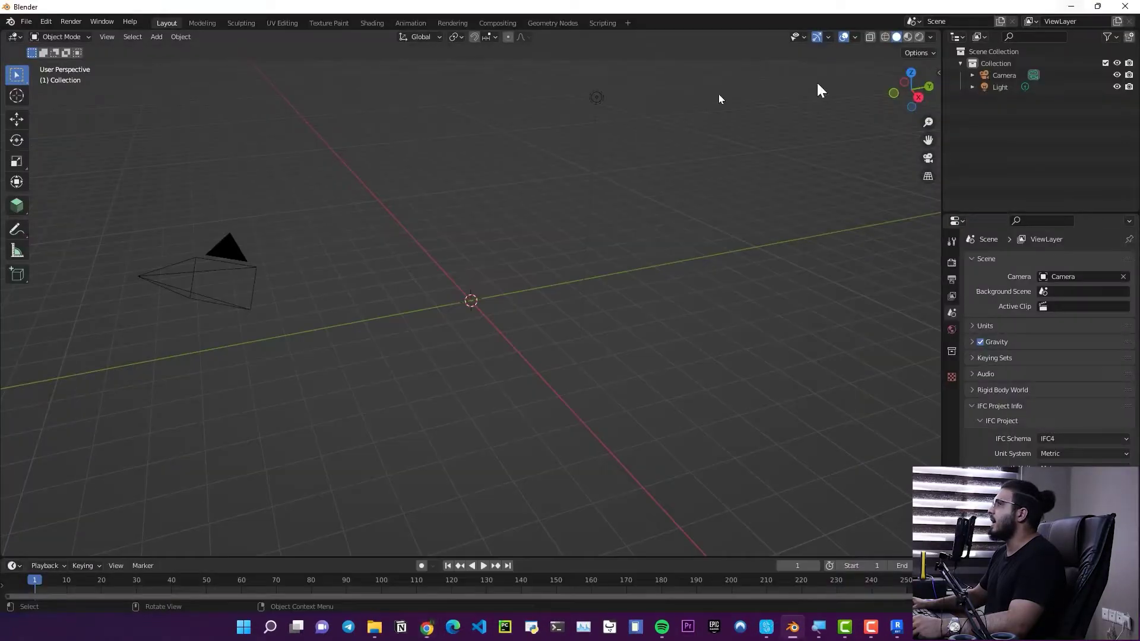
Check how an add-on file is installed in the Blender add-on preferences and search the add-ons for "BLE"
{"action": "left_click", "coordinate": [52, 24]}
{"action": "left_click", "coordinate": [111, 192]}
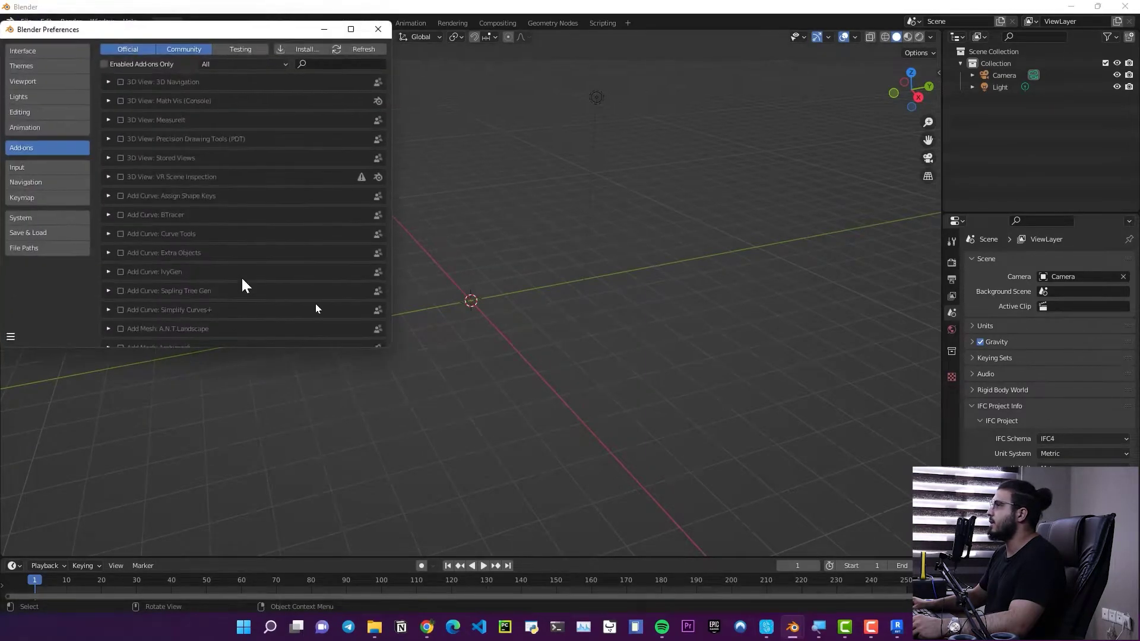
{"action": "left_click", "coordinate": [430, 197]}
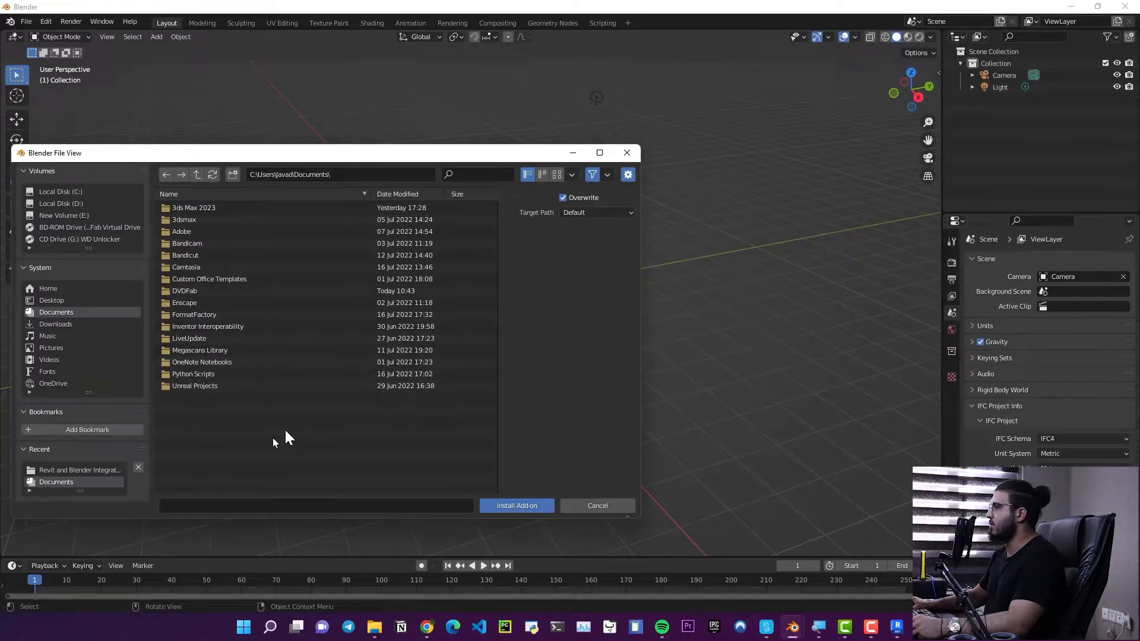
{"action": "left_click", "coordinate": [626, 153]}
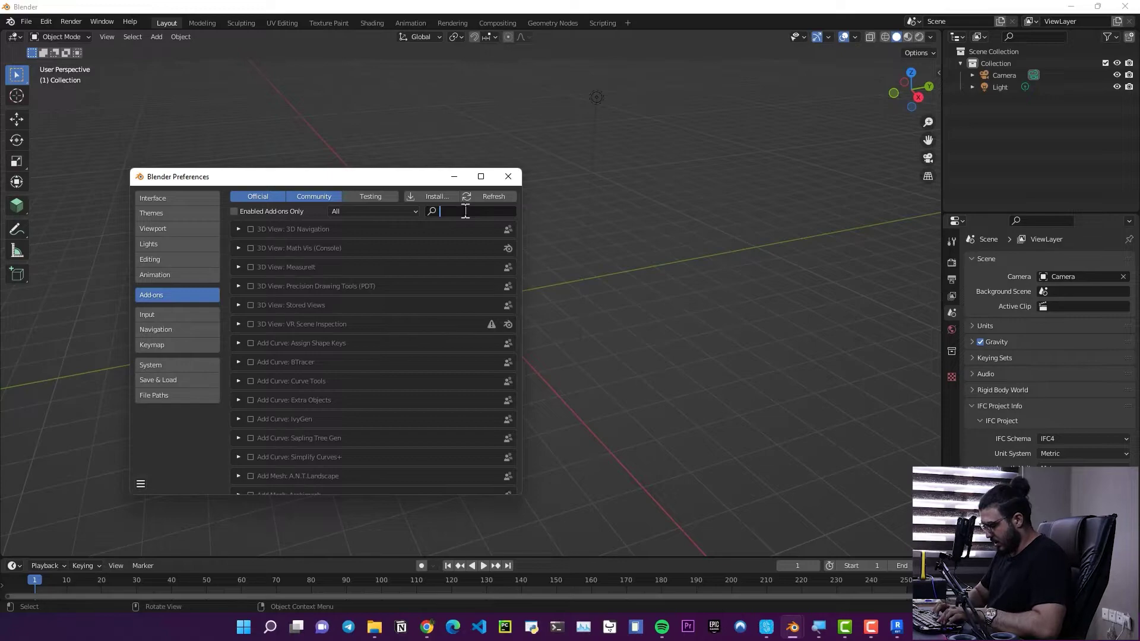
{"action": "type", "text": "BLE"}
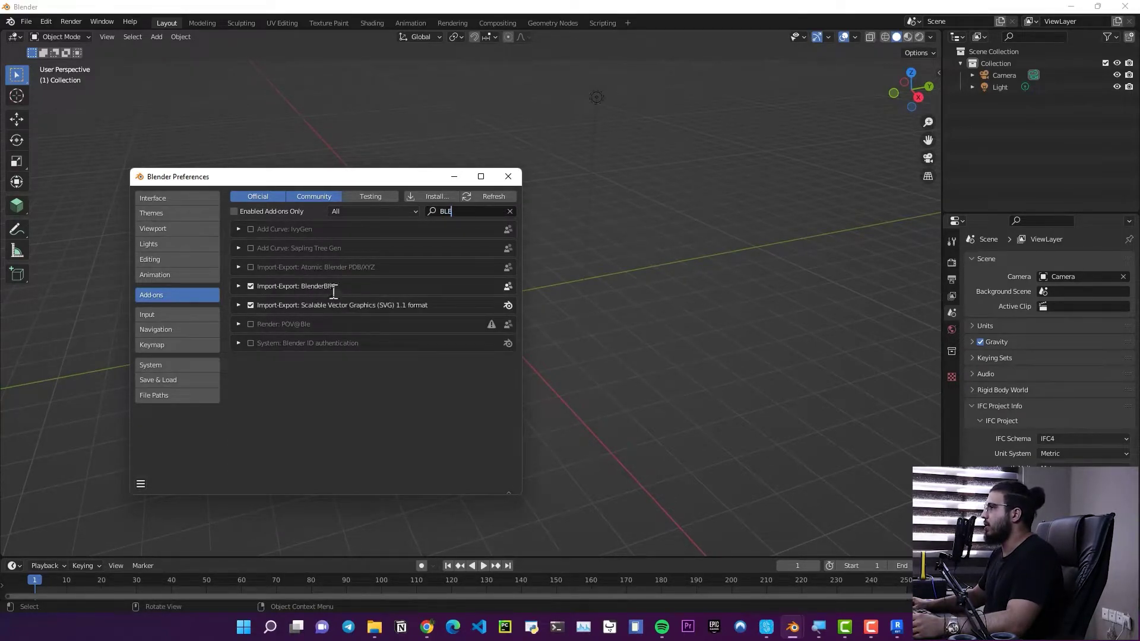
Close the preferences and import IFC PROJECT.ifc from the Revit and Blender Integratrion folder as an Industry Foundation Classes file
{"action": "left_click", "coordinate": [509, 177]}
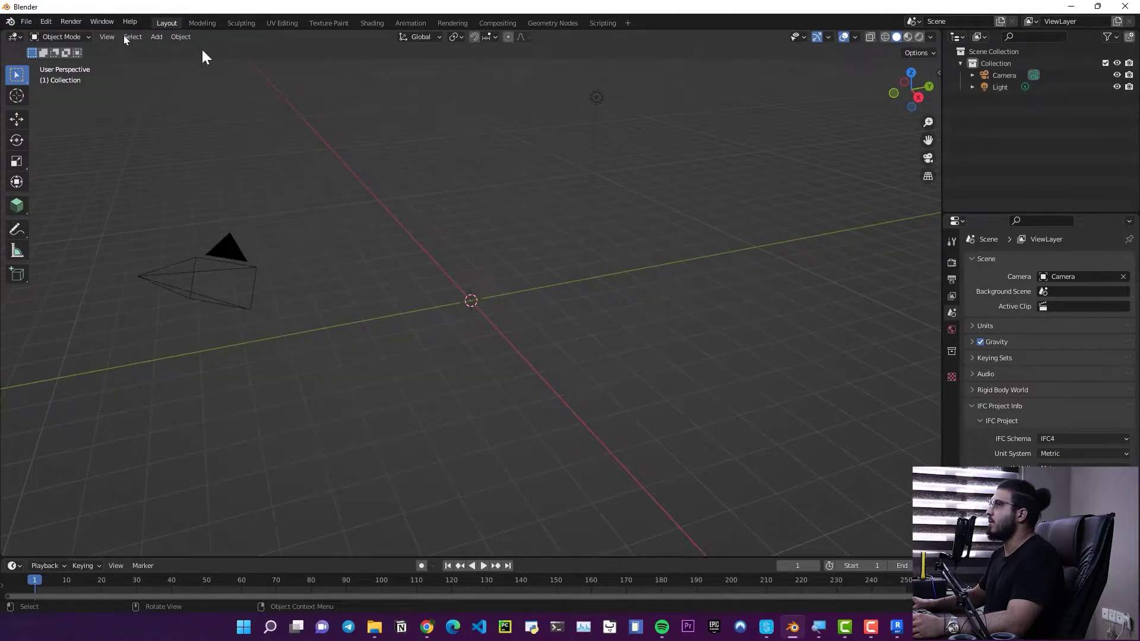
{"action": "left_click", "coordinate": [34, 24]}
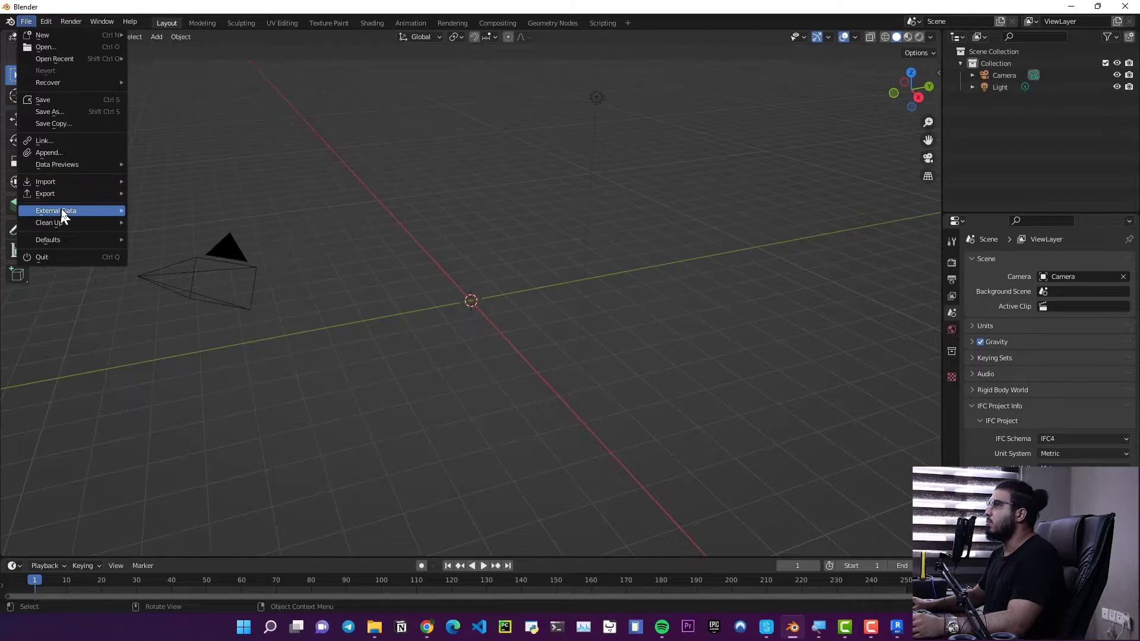
{"action": "mouse_move", "coordinate": [74, 183]}
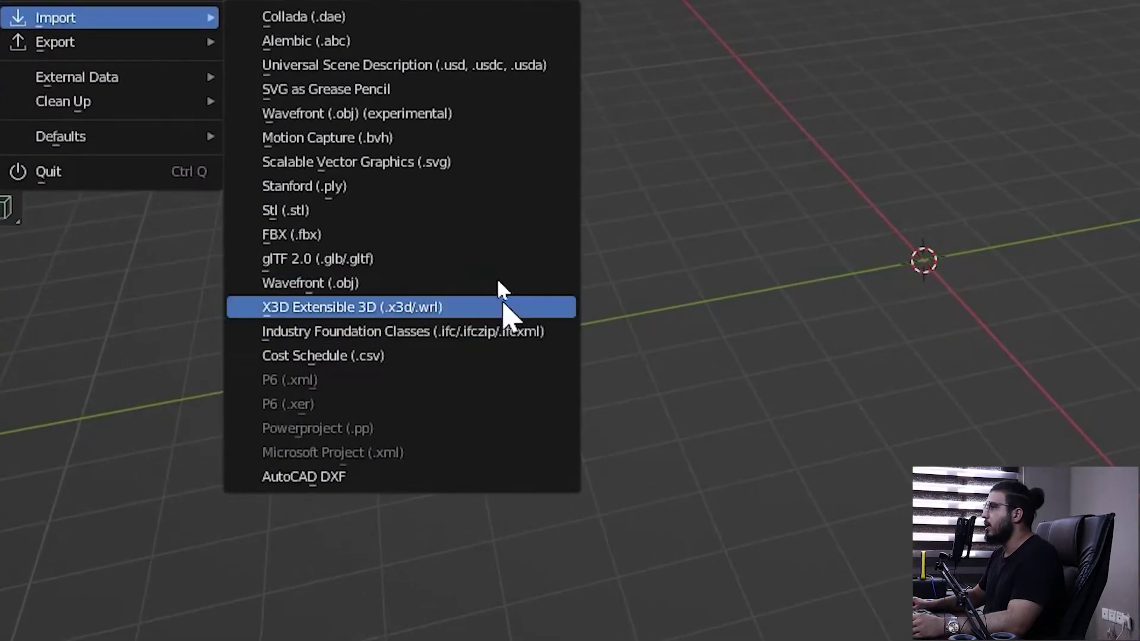
{"action": "left_click", "coordinate": [481, 332]}
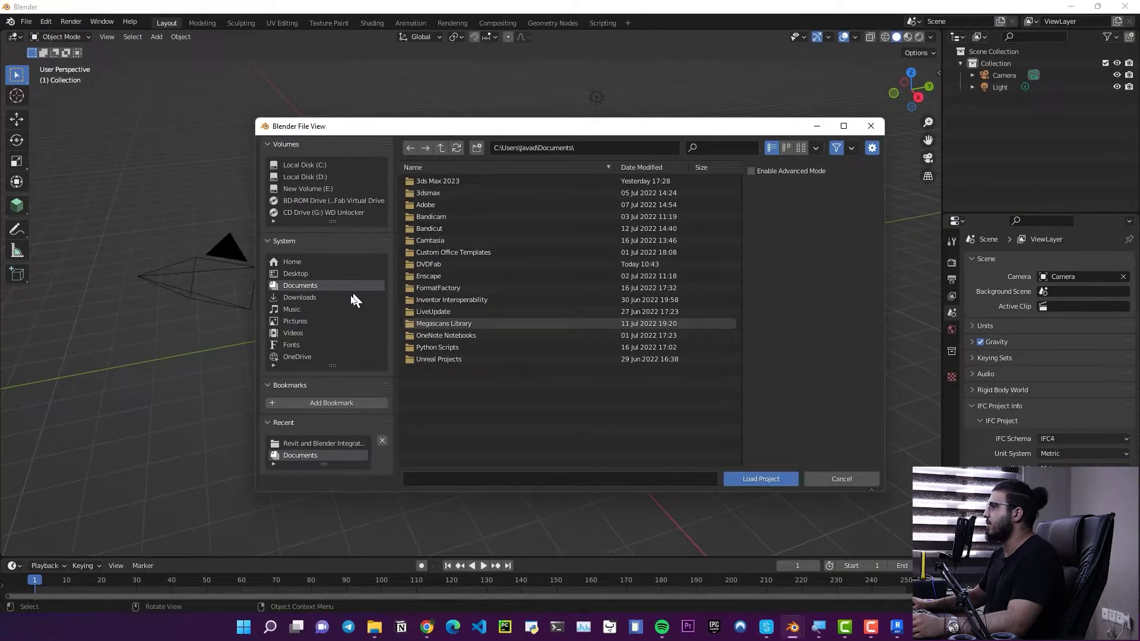
{"action": "left_click", "coordinate": [323, 444]}
{"action": "left_click", "coordinate": [445, 193]}
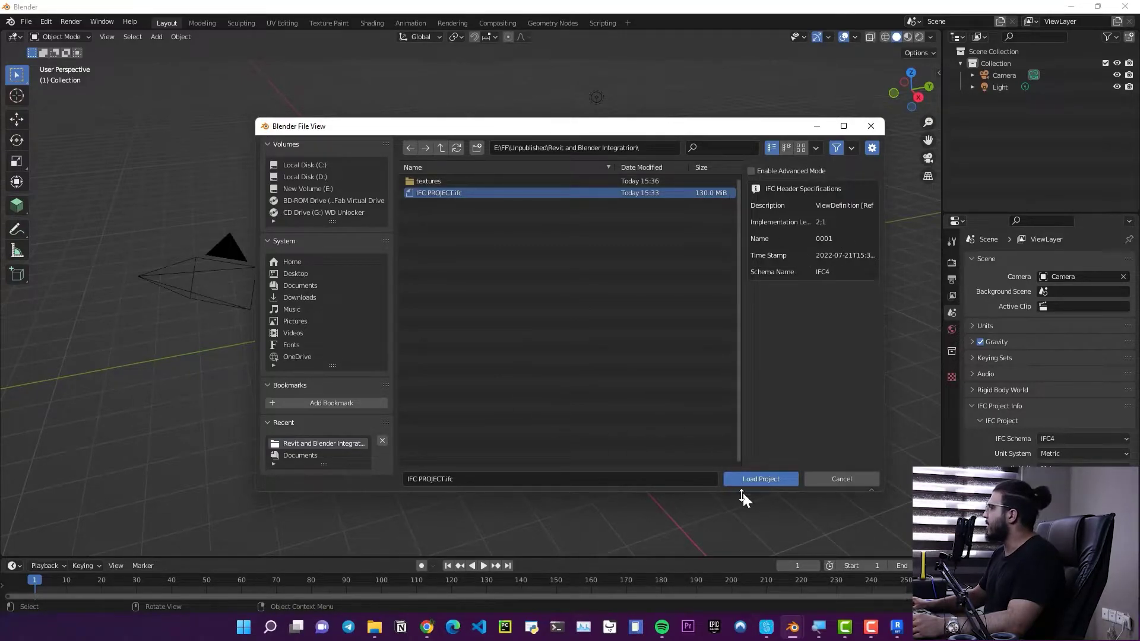
{"action": "left_click", "coordinate": [755, 479]}
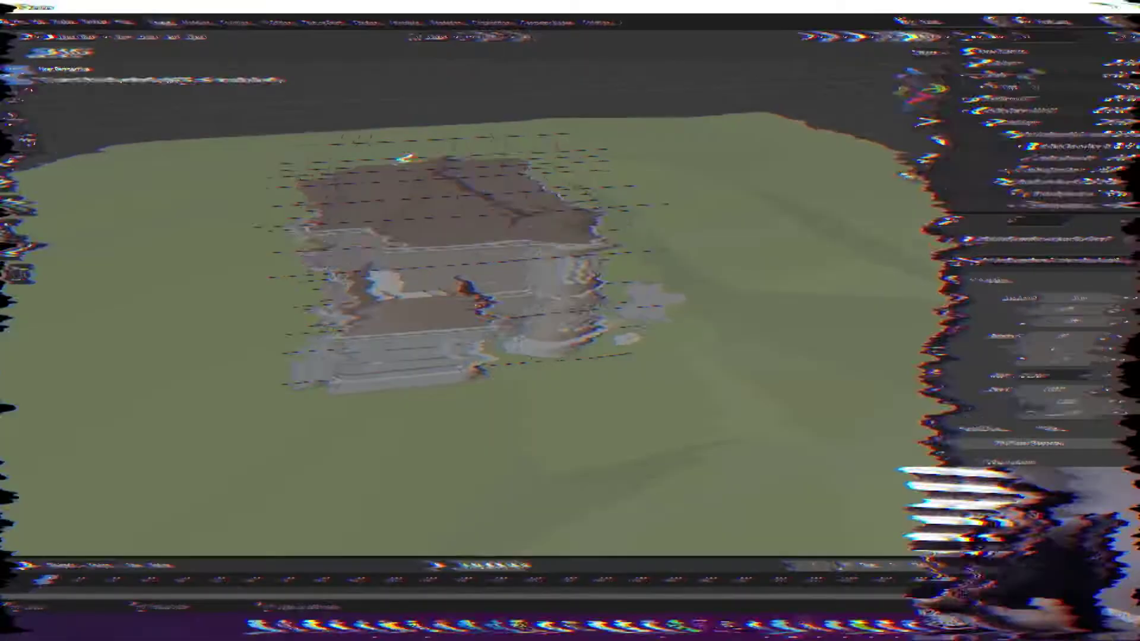
Inspect the imported IFC house from several sides and examine the curved main roof's mesh in Edit Mode
{"action": "scroll", "coordinate": [475, 302], "scroll_direction": "up", "scroll_amount": 3}
{"action": "middle_click_drag", "start_coordinate": [458, 261], "coordinate": [500, 397]}
{"action": "scroll", "coordinate": [462, 283], "scroll_direction": "up", "scroll_amount": 5}
{"action": "middle_click_drag", "start_coordinate": [441, 221], "coordinate": [425, 479]}
{"action": "left_click", "coordinate": [437, 339]}
{"action": "middle_click_drag", "start_coordinate": [463, 313], "coordinate": [531, 336]}
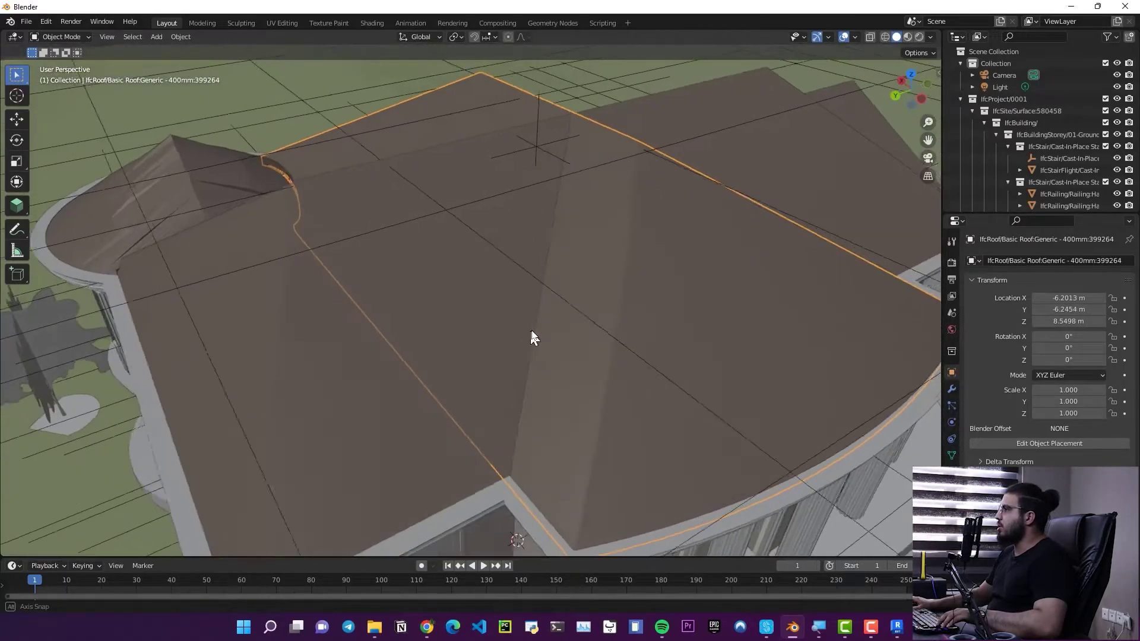
{"action": "key", "text": "Tab"}
{"action": "middle_click_drag", "start_coordinate": [669, 227], "coordinate": [751, 464]}
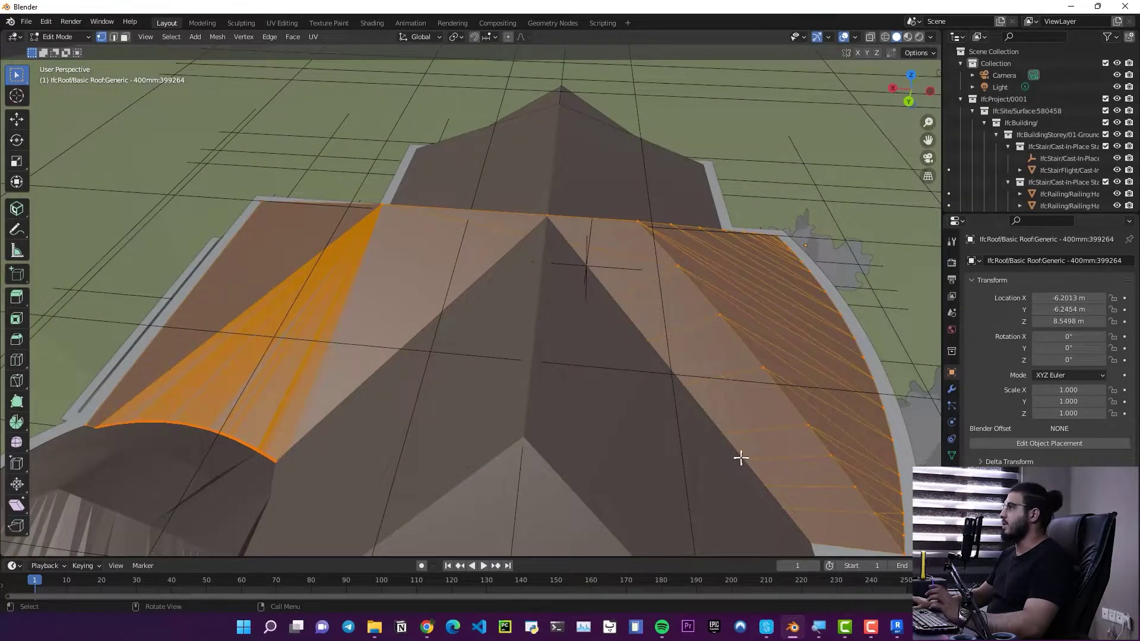
{"action": "scroll", "coordinate": [741, 457], "scroll_direction": "down", "scroll_amount": 5}
{"action": "middle_click_drag", "start_coordinate": [710, 420], "coordinate": [497, 373]}
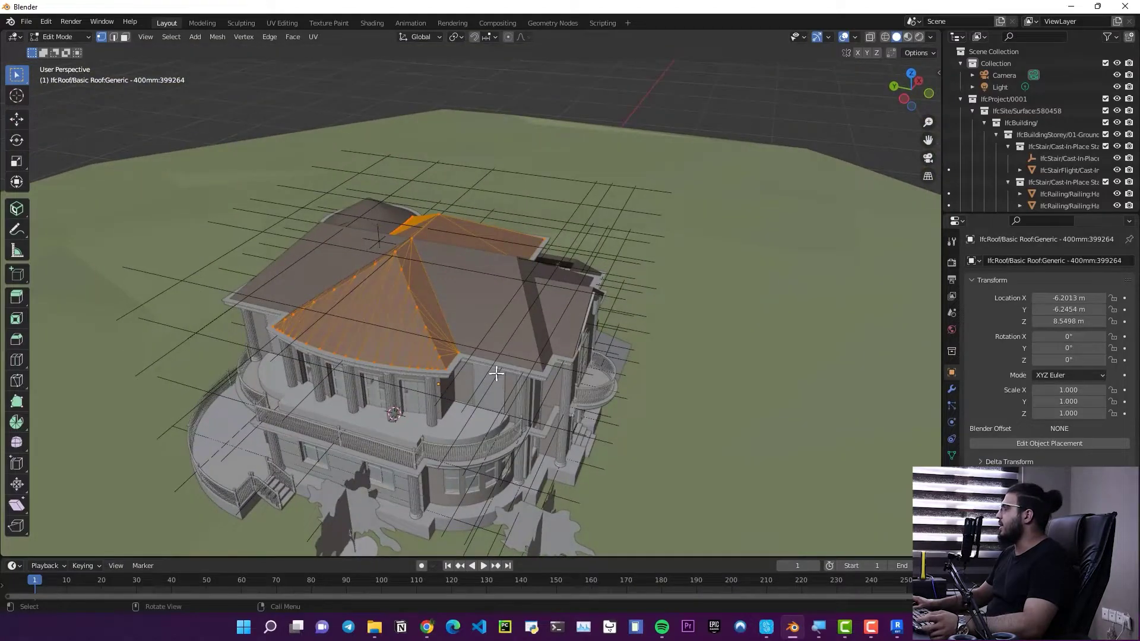
Enlarge the Outliner and examine how the IFC project's storeys, stairs, grids, walls and spaces are organised, then deselect the roof mesh
{"action": "left_click_drag", "start_coordinate": [992, 210], "coordinate": [993, 393]}
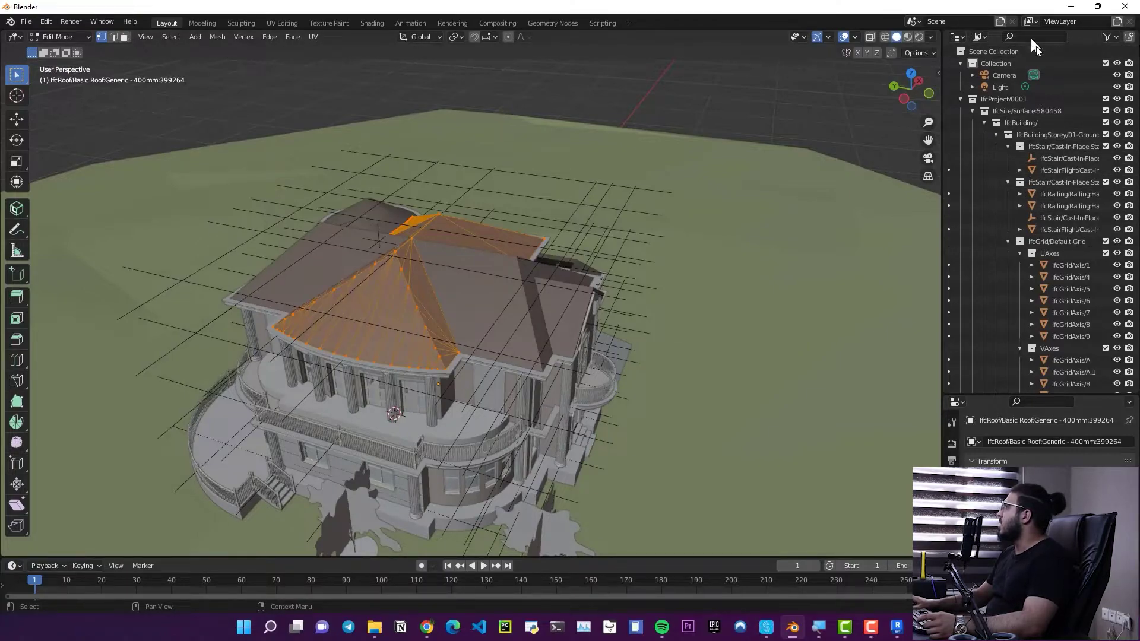
{"action": "scroll", "coordinate": [1038, 115], "scroll_direction": "down", "scroll_amount": 15}
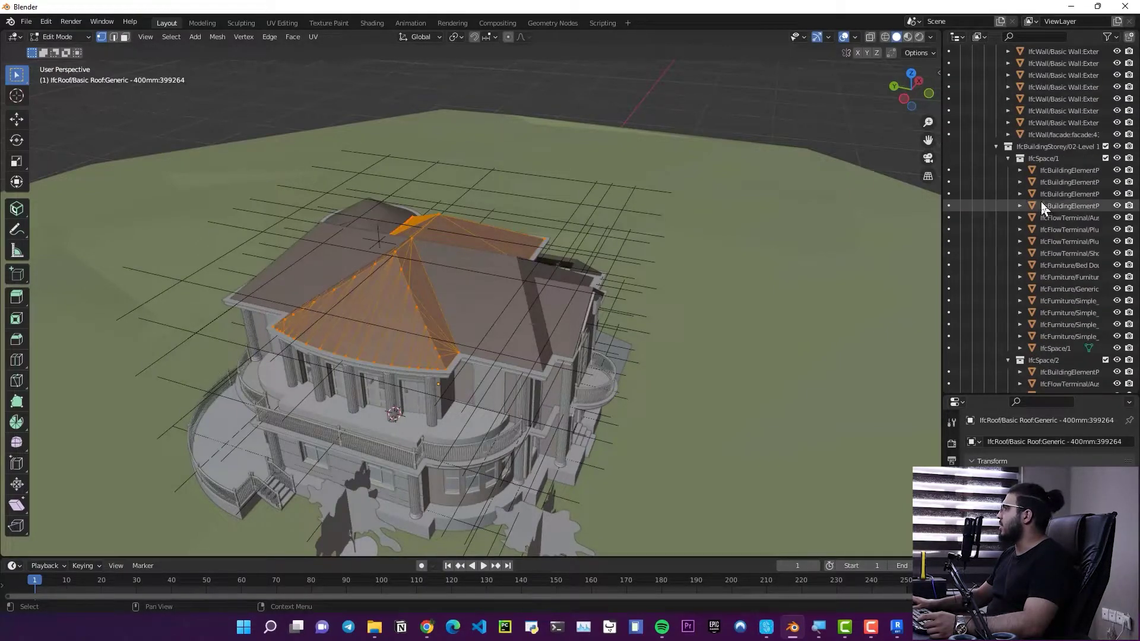
{"action": "scroll", "coordinate": [1039, 205], "scroll_direction": "up", "scroll_amount": 15}
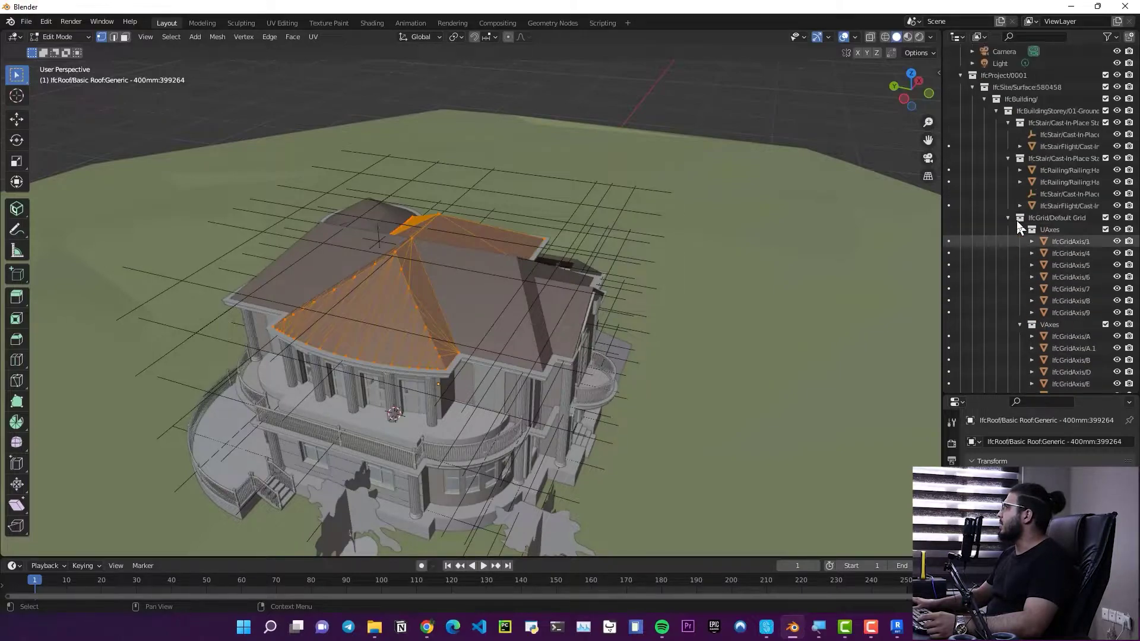
{"action": "scroll", "coordinate": [1016, 220], "scroll_direction": "up", "scroll_amount": 2}
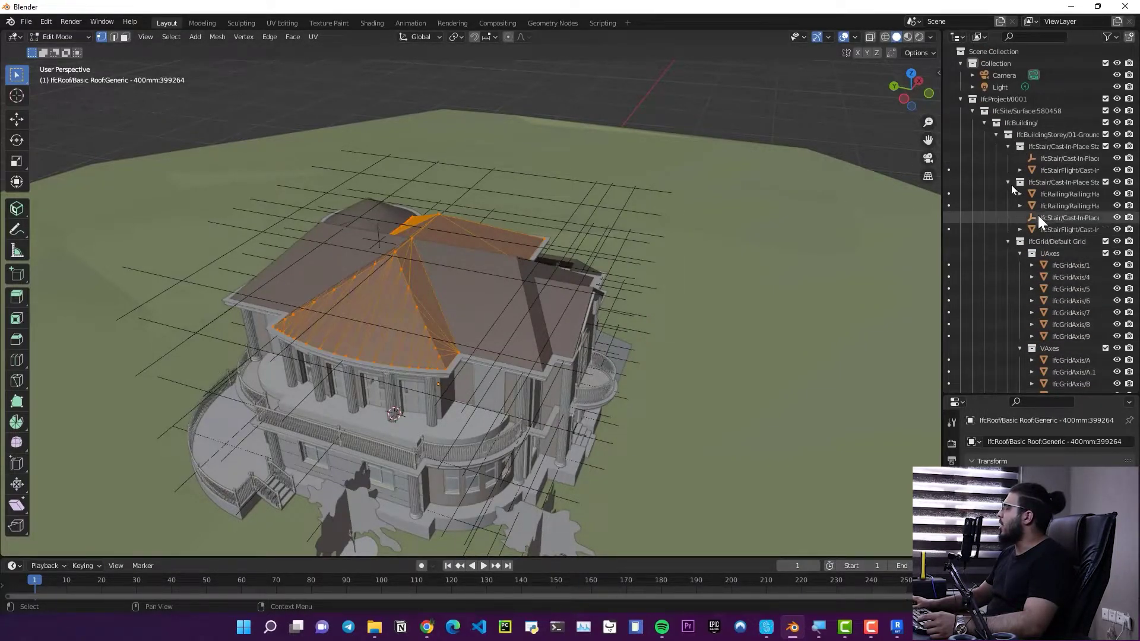
{"action": "left_click", "coordinate": [231, 112]}
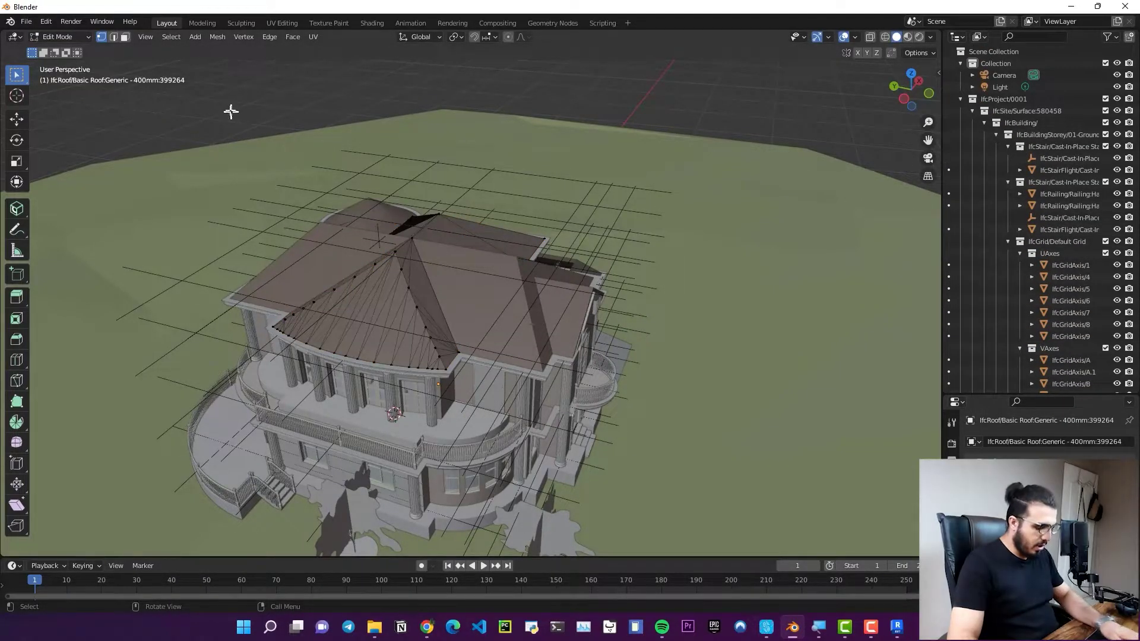
Start a new General file without saving the IFC scene and delete the default cube
{"action": "key", "text": "ctrl+n"}
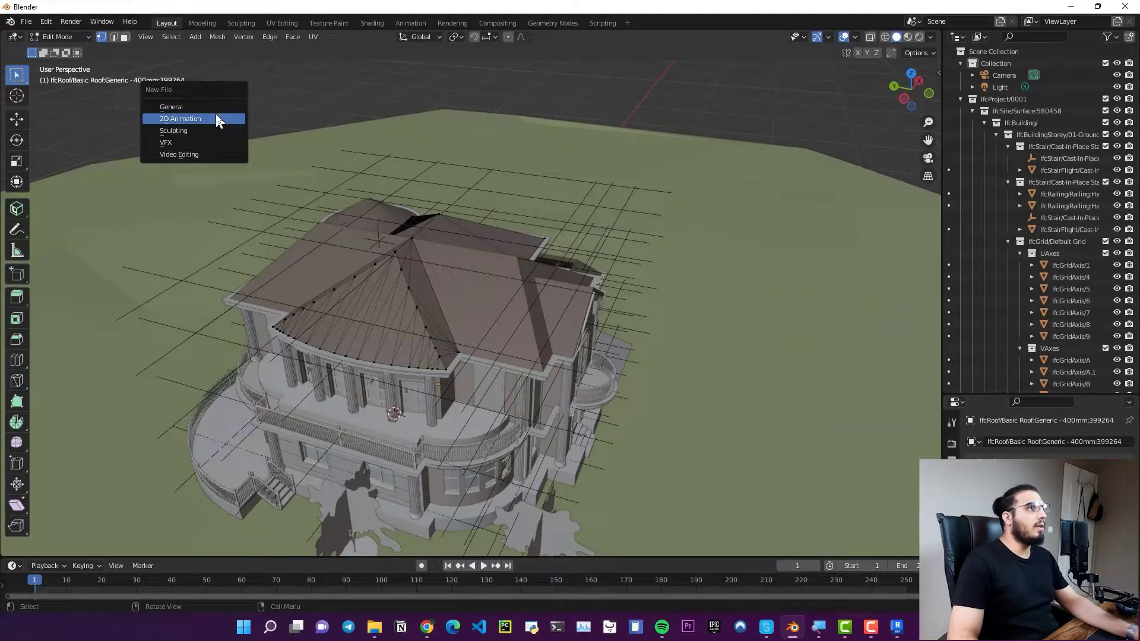
{"action": "left_click", "coordinate": [200, 108]}
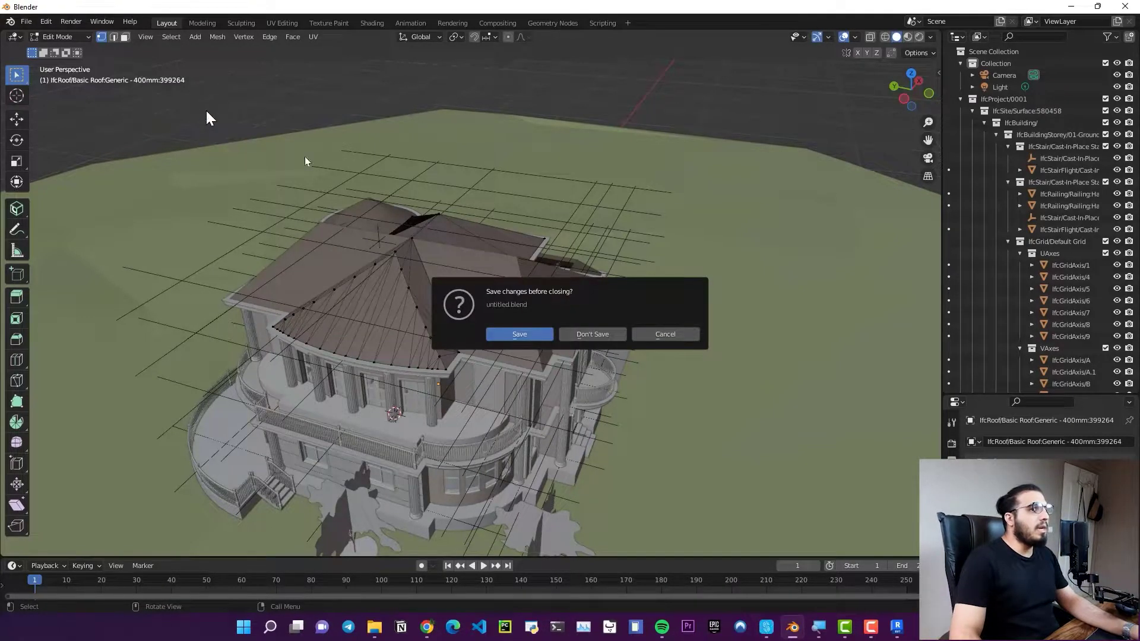
{"action": "left_click", "coordinate": [593, 335]}
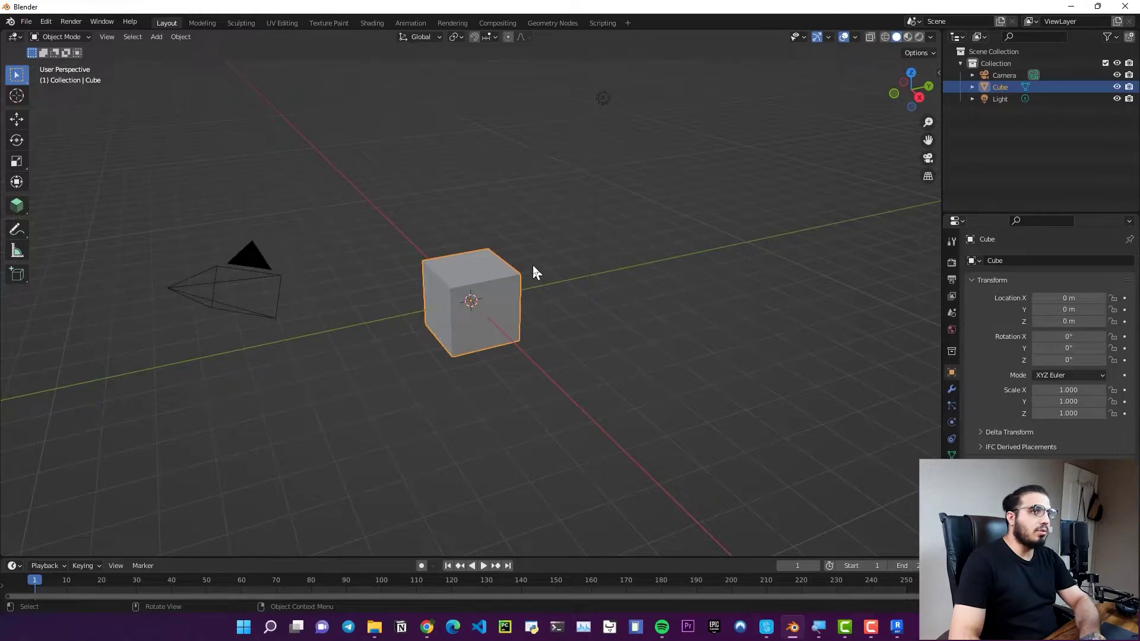
{"action": "key", "text": "Delete"}
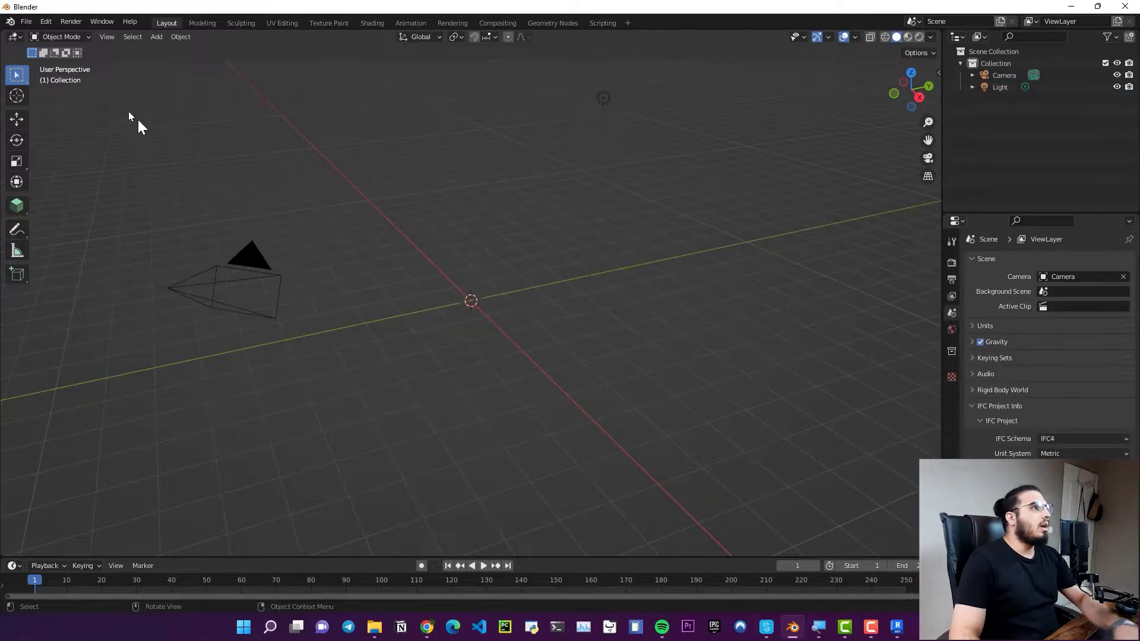
Import FINAL MODEL.dae as a Collada file with the default import options
{"action": "left_click", "coordinate": [26, 23]}
{"action": "mouse_move", "coordinate": [94, 191]}
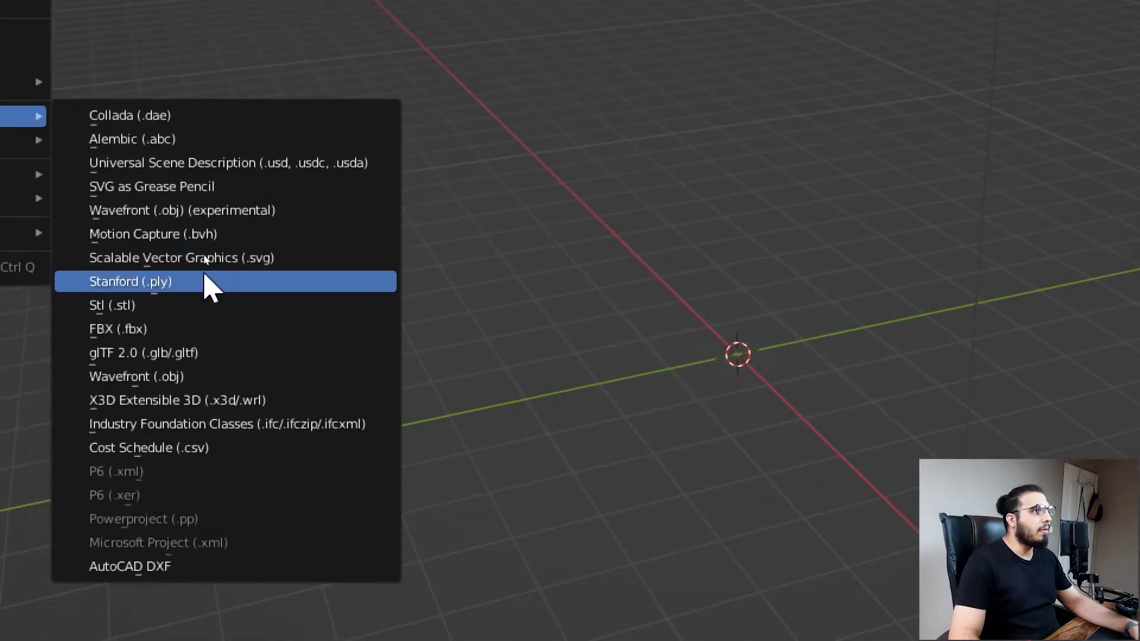
{"action": "left_click", "coordinate": [137, 116]}
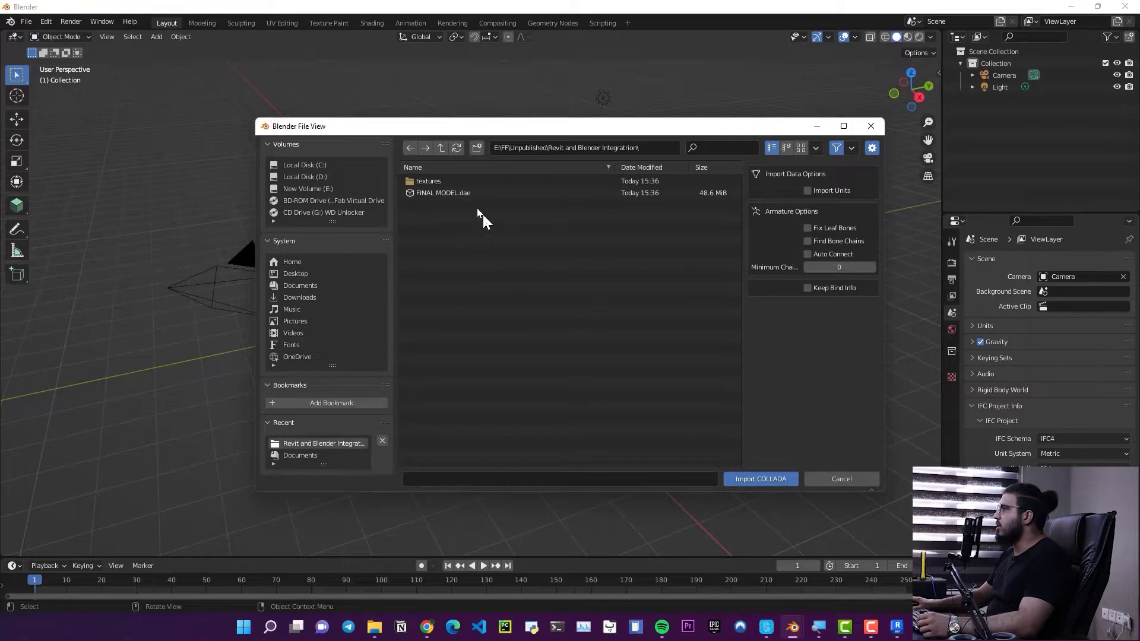
{"action": "left_click", "coordinate": [466, 194]}
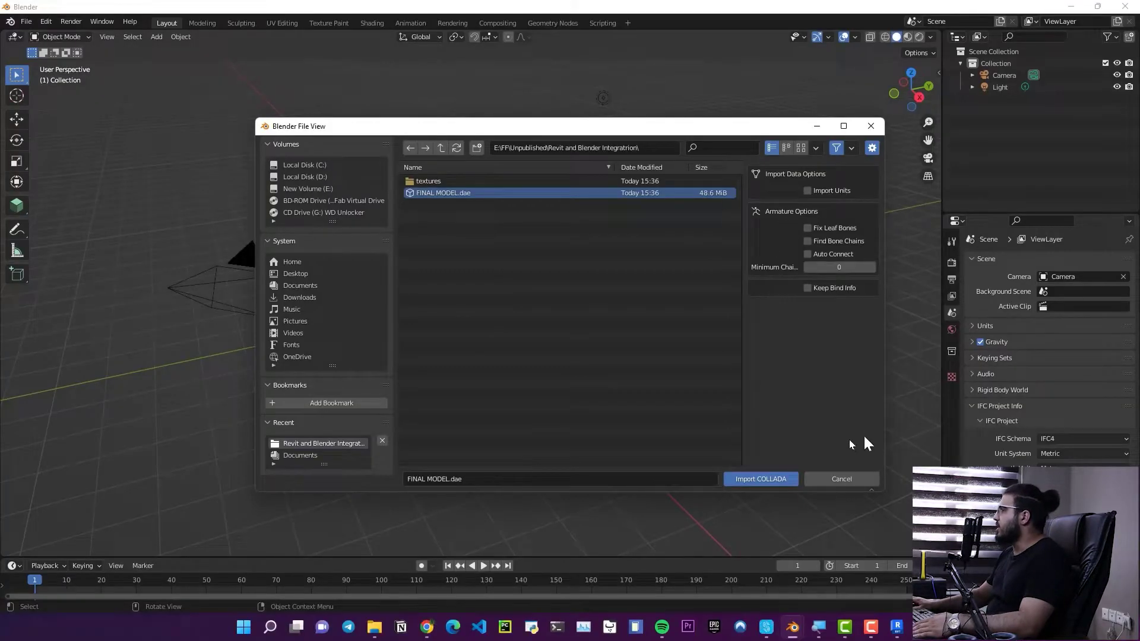
{"action": "left_click", "coordinate": [766, 479]}
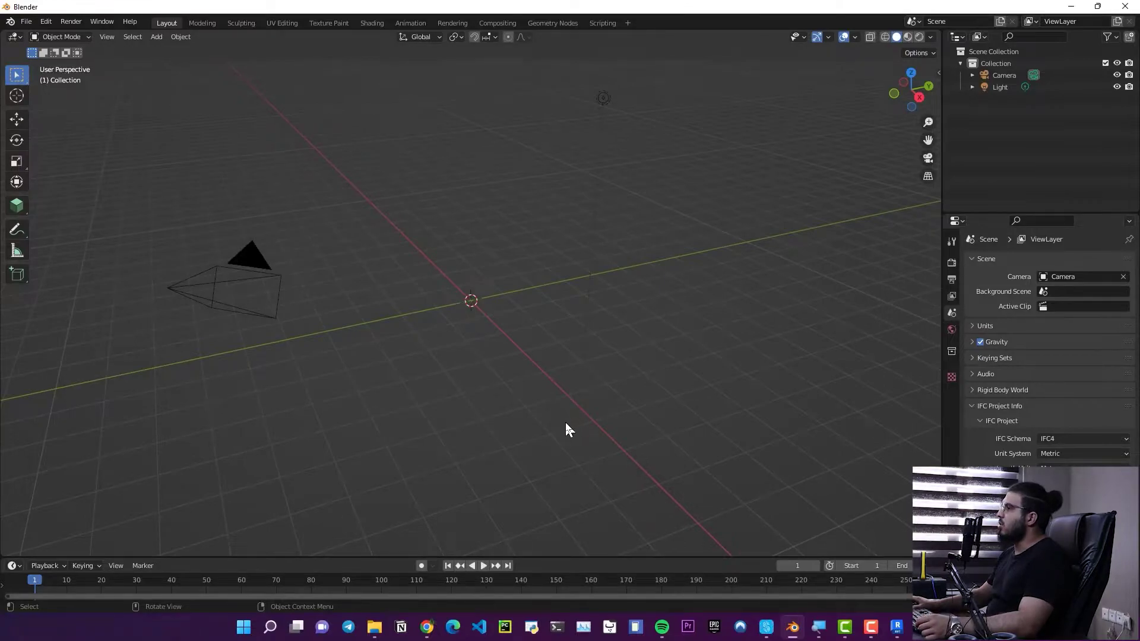
Inspect the imported Collada house from several sides, viewing it in Rendered shading and returning to Solid
{"action": "scroll", "coordinate": [565, 420], "scroll_direction": "down", "scroll_amount": 10}
{"action": "middle_click_drag", "start_coordinate": [678, 352], "coordinate": [584, 336]}
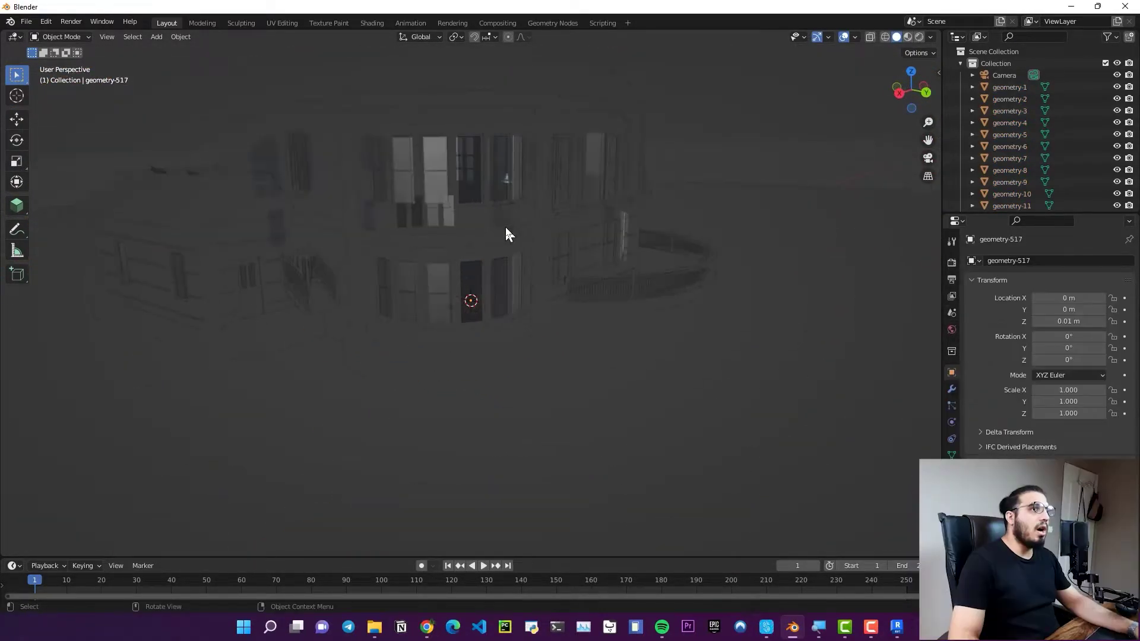
{"action": "scroll", "coordinate": [508, 237], "scroll_direction": "up", "scroll_amount": 5}
{"action": "middle_click_drag", "start_coordinate": [508, 237], "coordinate": [502, 263]}
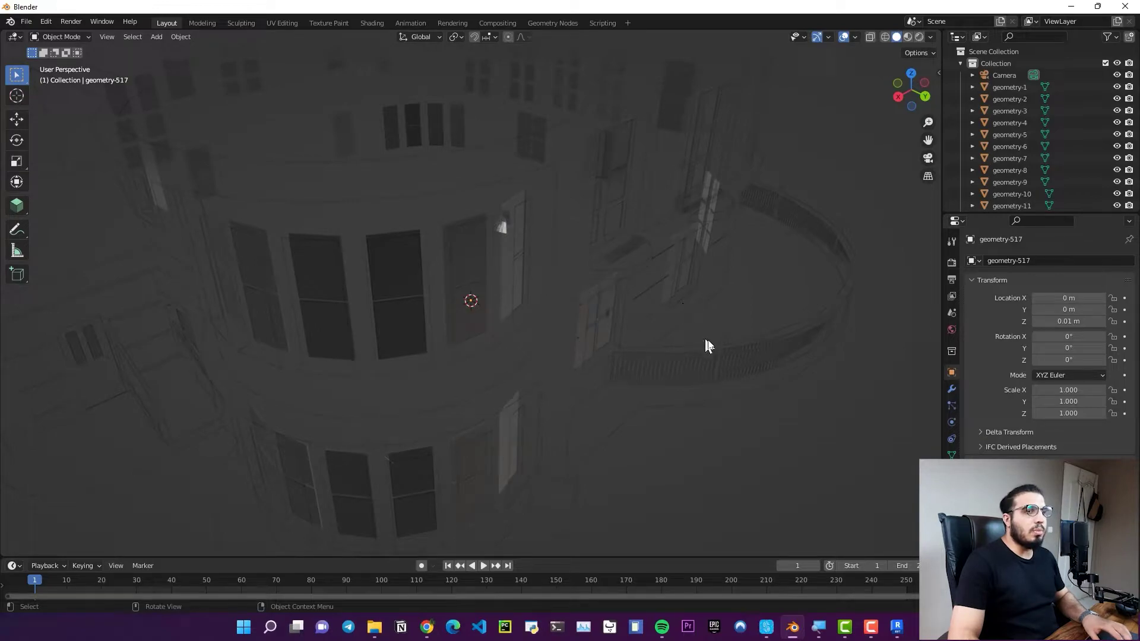
{"action": "key", "text": "z"}
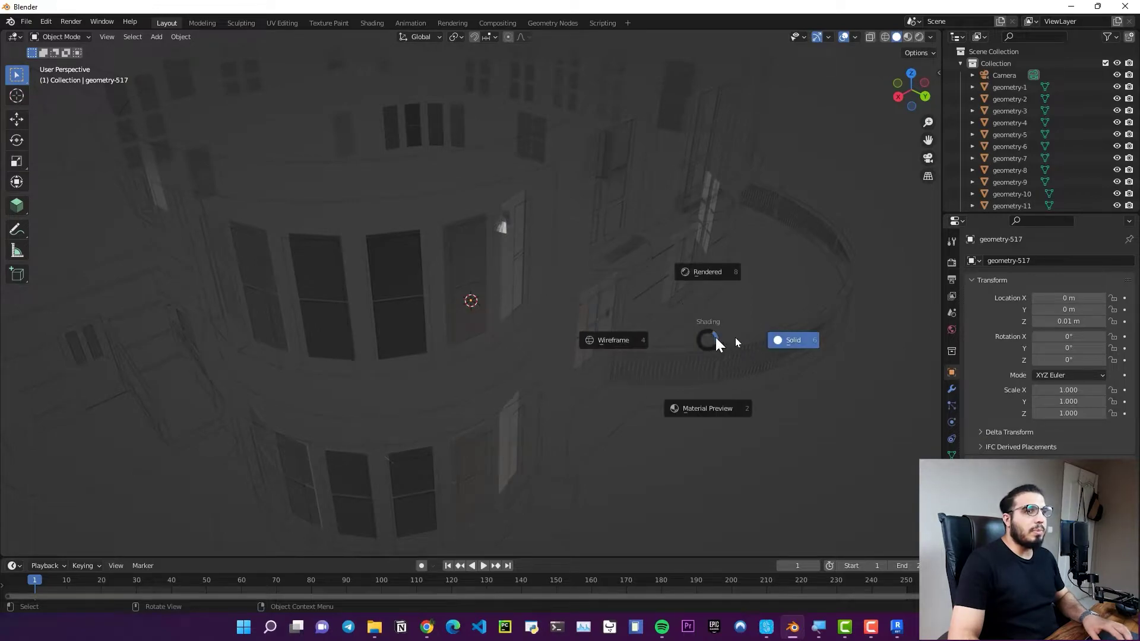
{"action": "left_click", "coordinate": [717, 274]}
{"action": "mouse_move", "coordinate": [447, 229]}
{"action": "middle_mouse_down"}
{"action": "mouse_move", "coordinate": [544, 321]}
{"action": "mouse_move", "coordinate": [481, 282]}
{"action": "mouse_move", "coordinate": [529, 331]}
{"action": "mouse_move", "coordinate": [542, 369]}
{"action": "middle_mouse_up"}
{"action": "key", "text": "z"}
{"action": "left_click", "coordinate": [633, 376]}
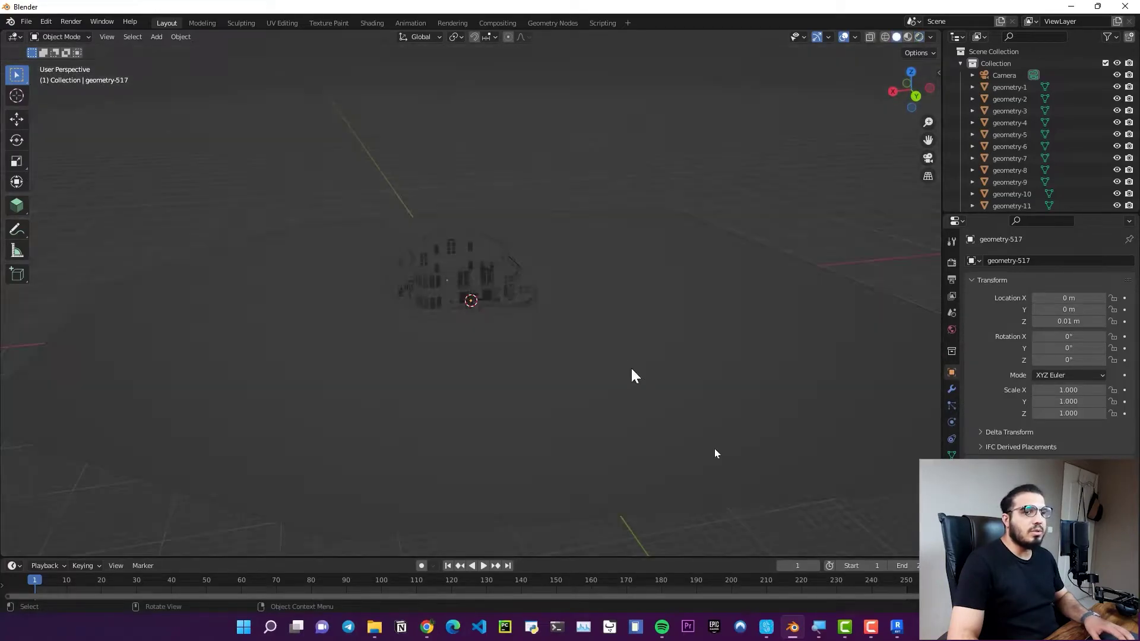
Switch to Revit, check the Lumion export options for the house model, cancel the export and return to Blender
{"action": "left_click", "coordinate": [897, 627]}
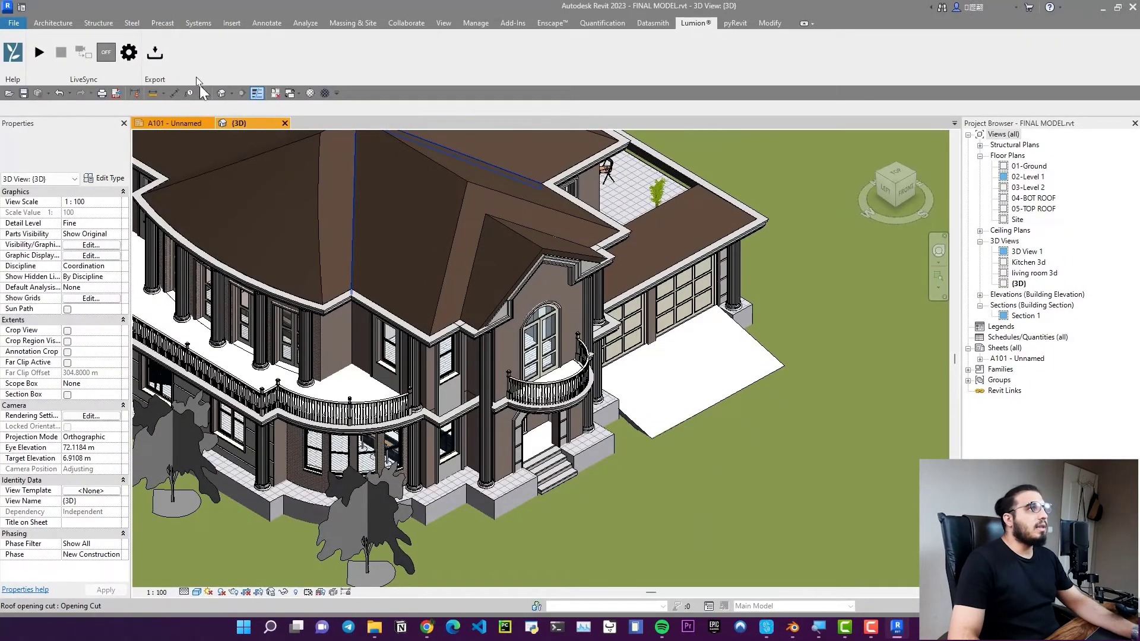
{"action": "left_click", "coordinate": [154, 53]}
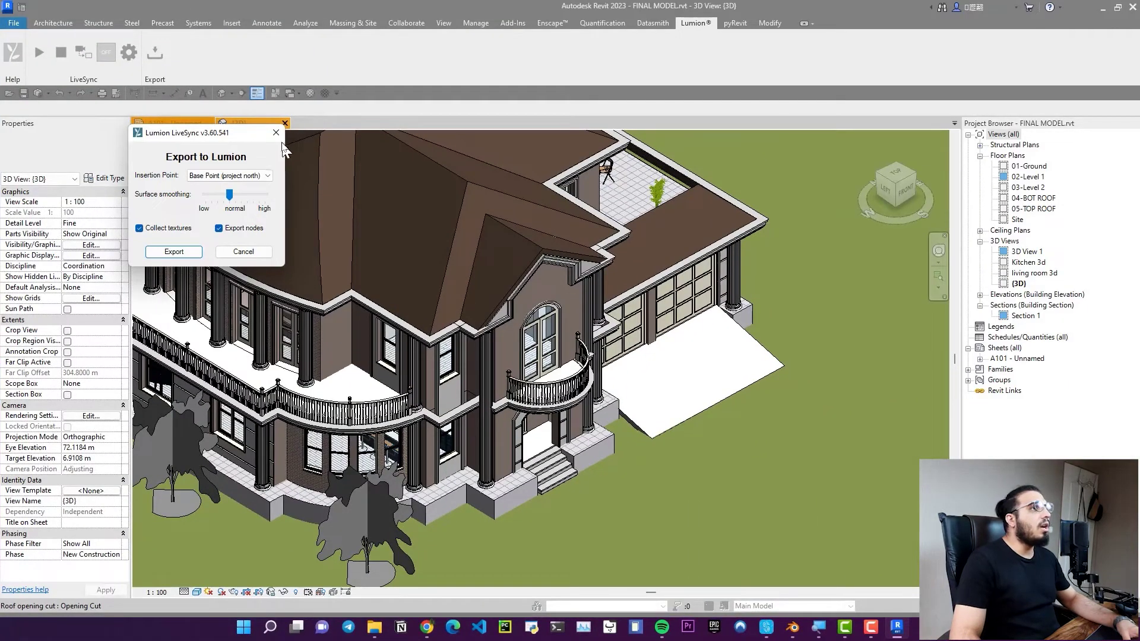
{"action": "left_click", "coordinate": [372, 18]}
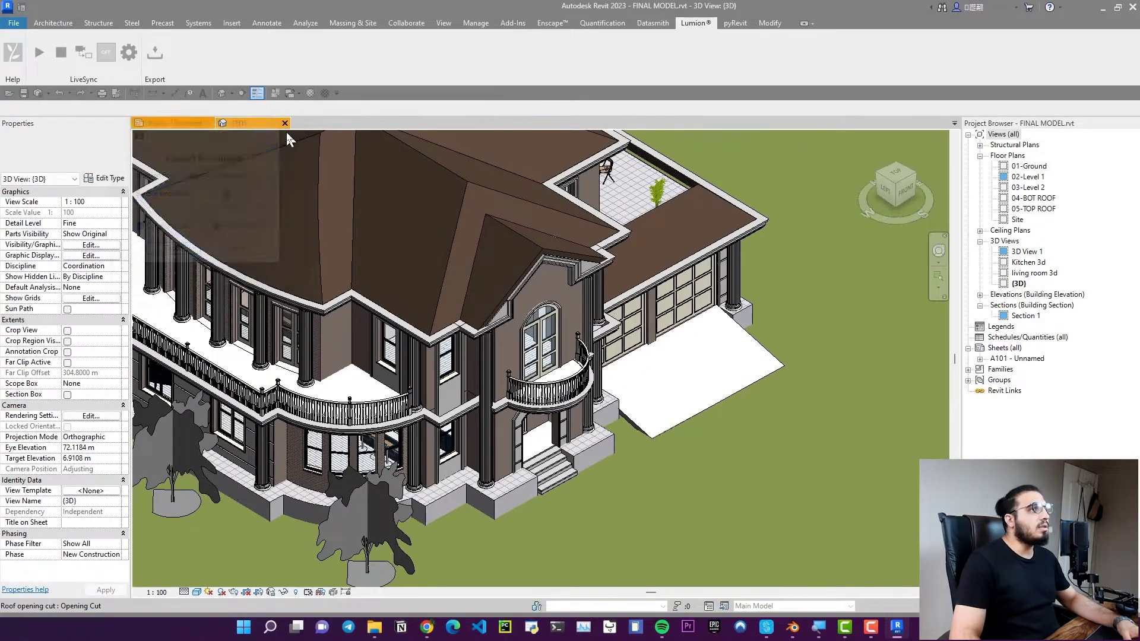
{"action": "left_click", "coordinate": [1103, 8]}
View the Collada house up close, then box-select the model in the viewport and delete the selected objects
{"action": "middle_click_drag", "start_coordinate": [658, 304], "coordinate": [496, 284]}
{"action": "scroll", "coordinate": [492, 286], "scroll_direction": "up", "scroll_amount": 5}
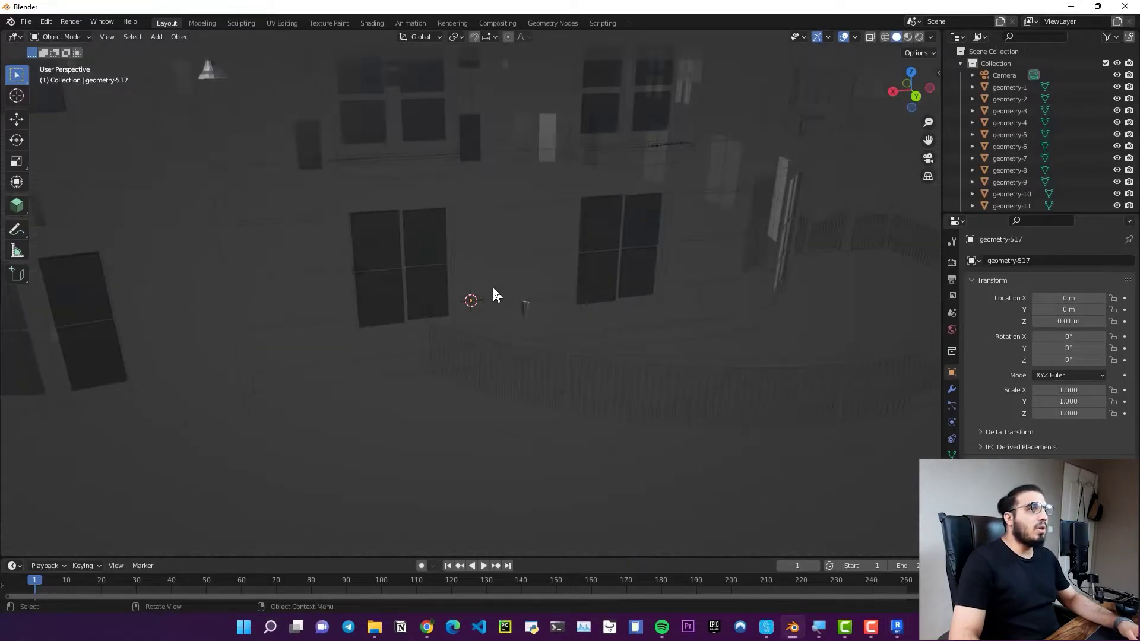
{"action": "scroll", "coordinate": [494, 289], "scroll_direction": "down", "scroll_amount": 8}
{"action": "scroll", "coordinate": [592, 423], "scroll_direction": "down", "scroll_amount": 4}
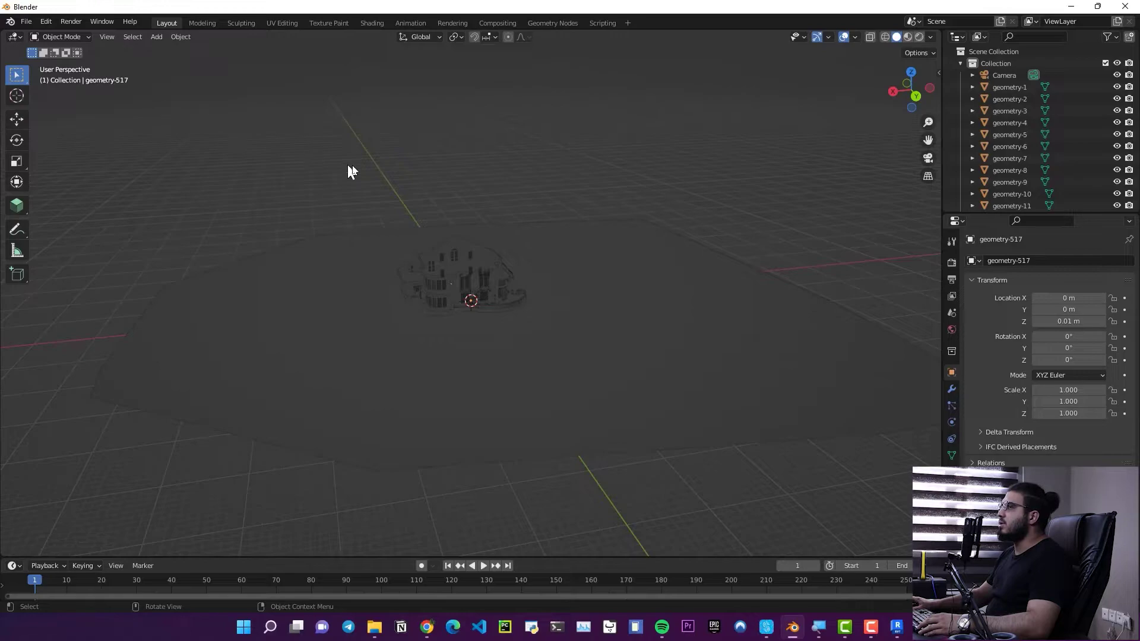
{"action": "left_click_drag", "start_coordinate": [619, 176], "coordinate": [349, 478]}
{"action": "key", "text": "Delete"}
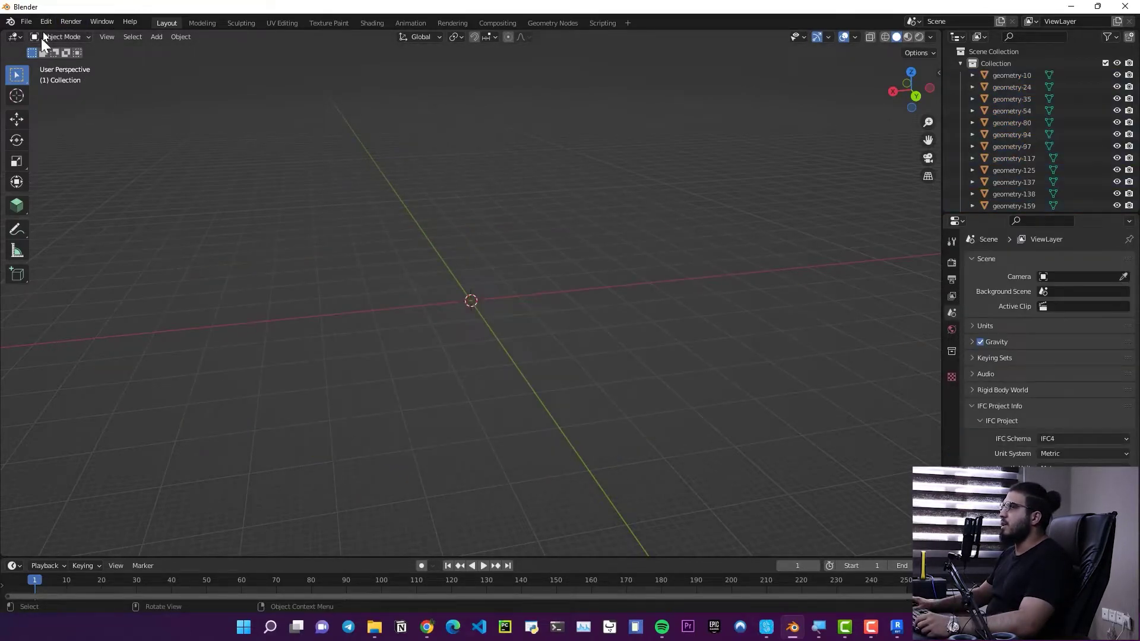
Start a new General file without saving the Collada scene
{"action": "left_click", "coordinate": [27, 22]}
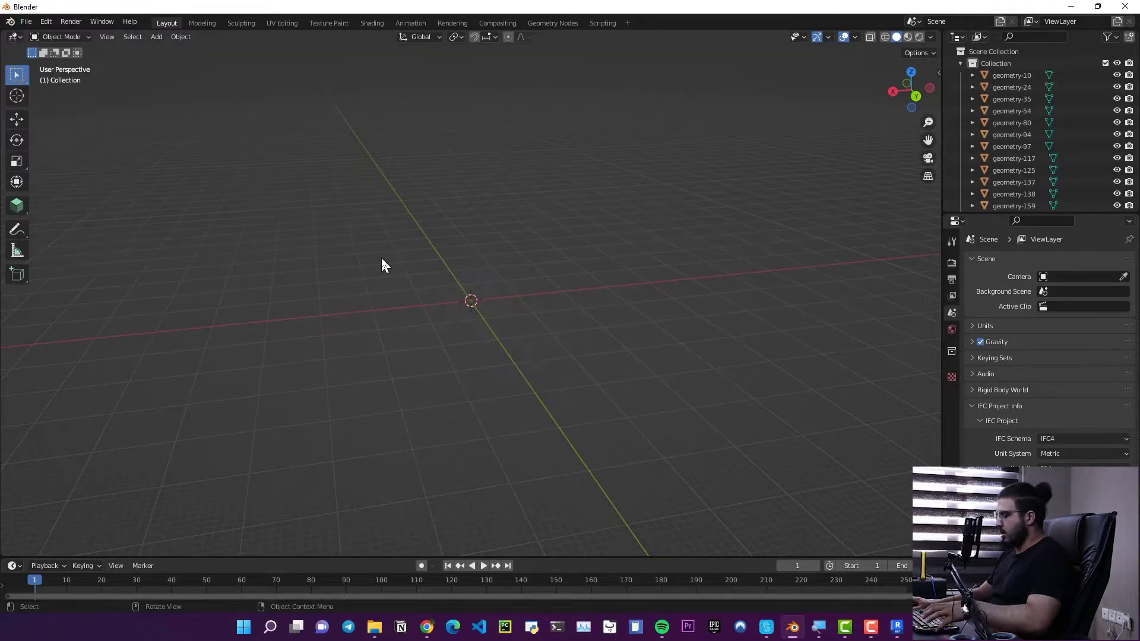
{"action": "key", "text": "ctrl+n"}
{"action": "left_click", "coordinate": [412, 291]}
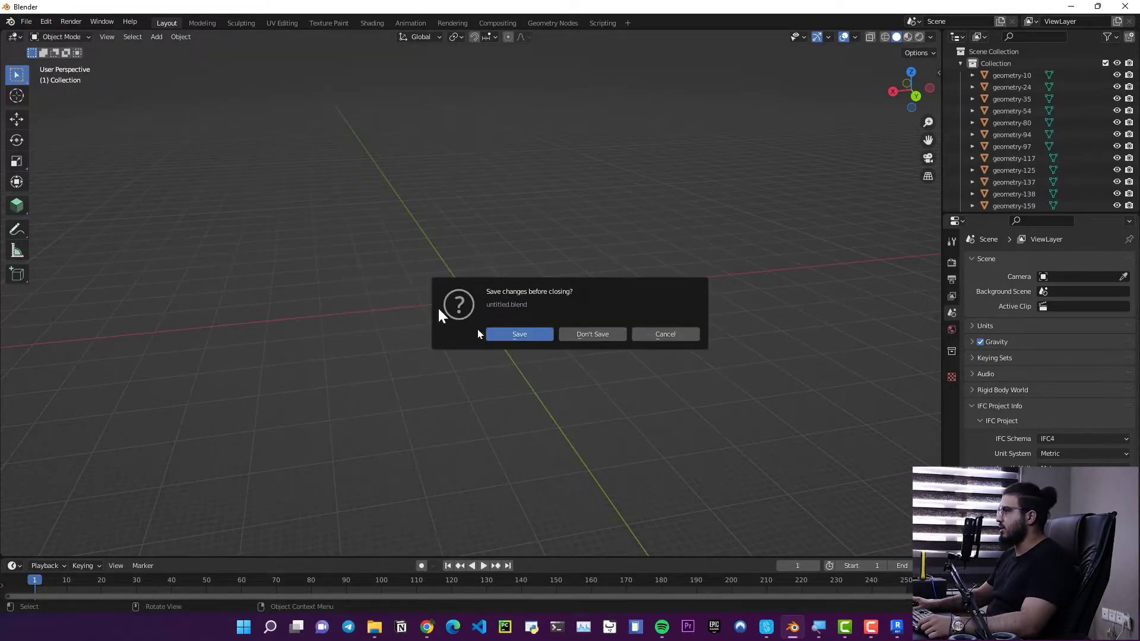
{"action": "left_click", "coordinate": [591, 335]}
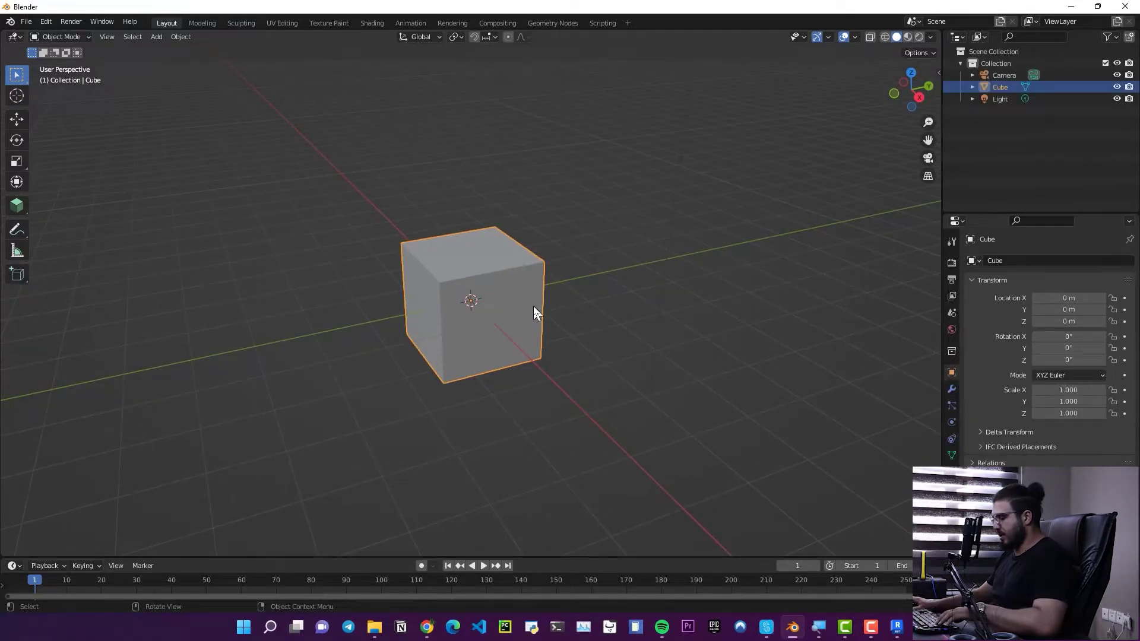
Stretch the default cube by scaling it to about 4.7 along Y and about 5.4 along X
{"action": "key", "text": "s"}
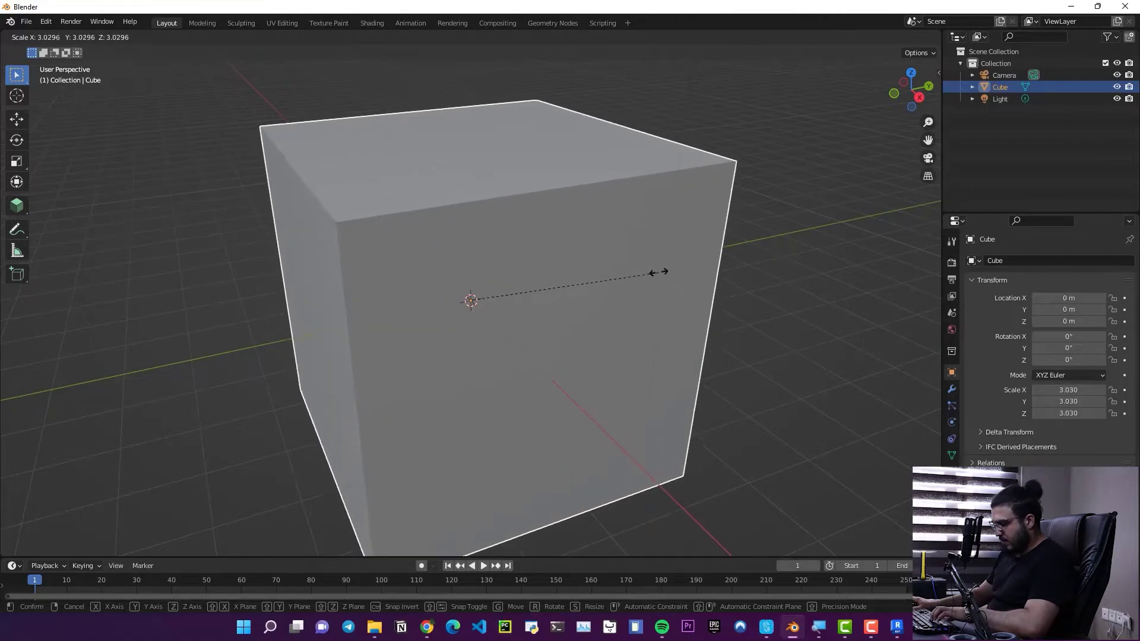
{"action": "key", "text": "y"}
{"action": "left_click", "coordinate": [765, 288]}
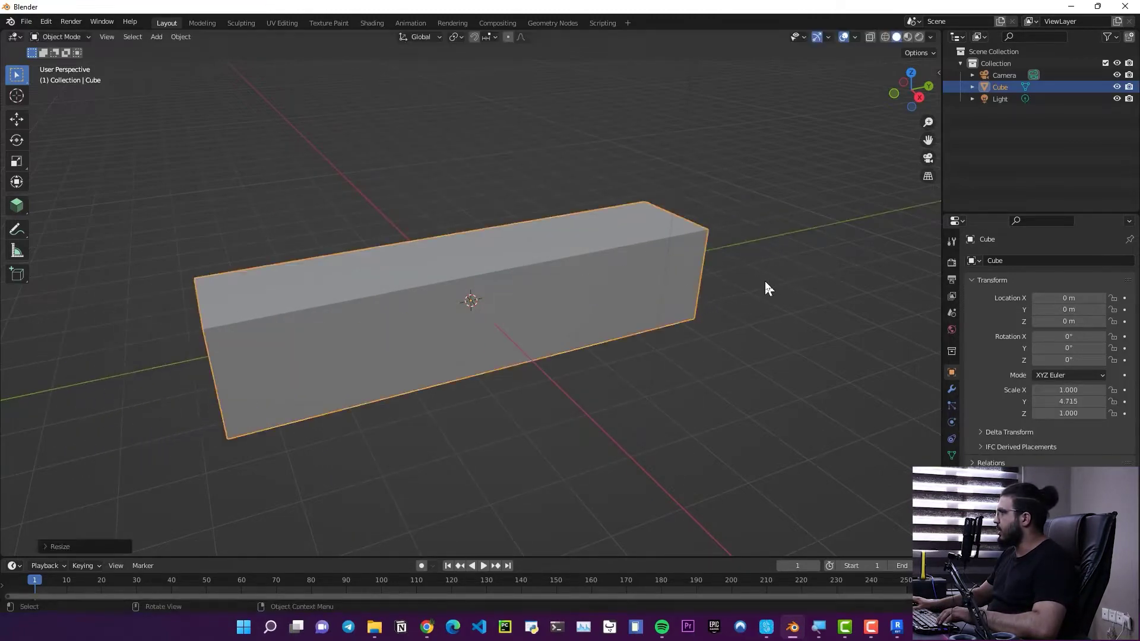
{"action": "key", "text": "s"}
{"action": "key", "text": "x"}
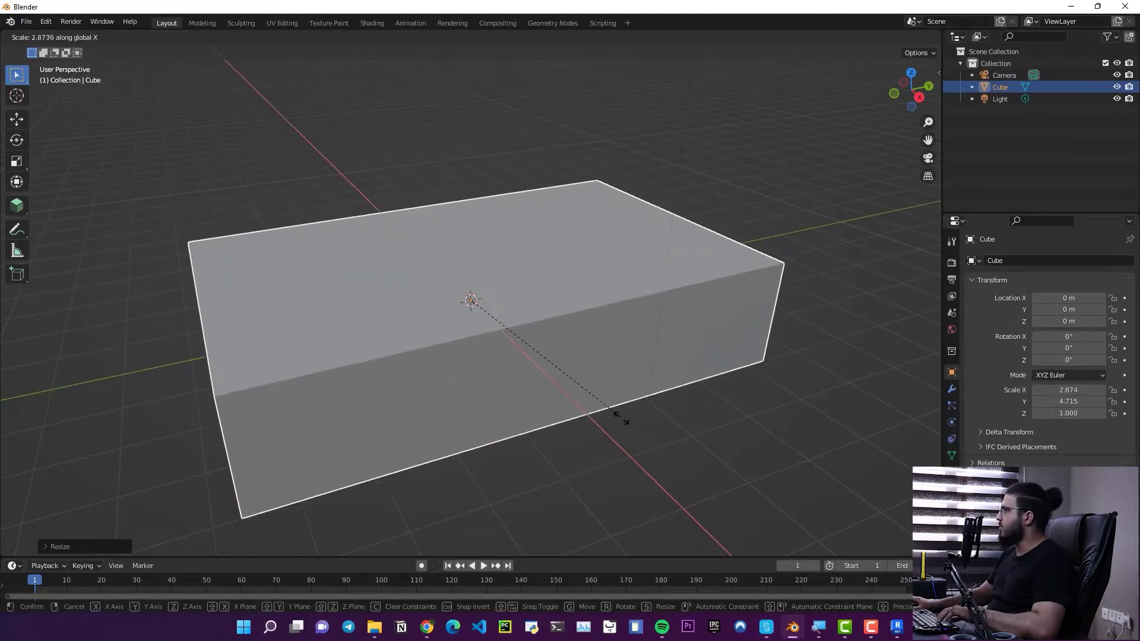
{"action": "left_click", "coordinate": [736, 537]}
Flatten the stretched cube into a thin slab with a Z scale of about -0.1, then deselect it
{"action": "scroll", "coordinate": [701, 499], "scroll_direction": "down", "scroll_amount": 3}
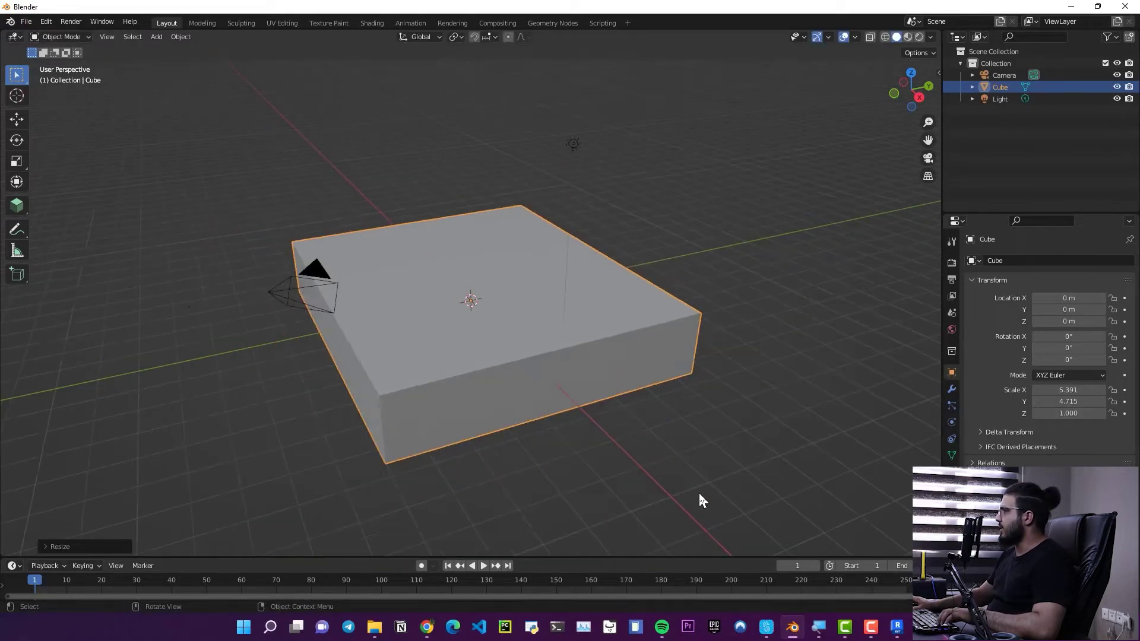
{"action": "key", "text": "s"}
{"action": "key", "text": "z"}
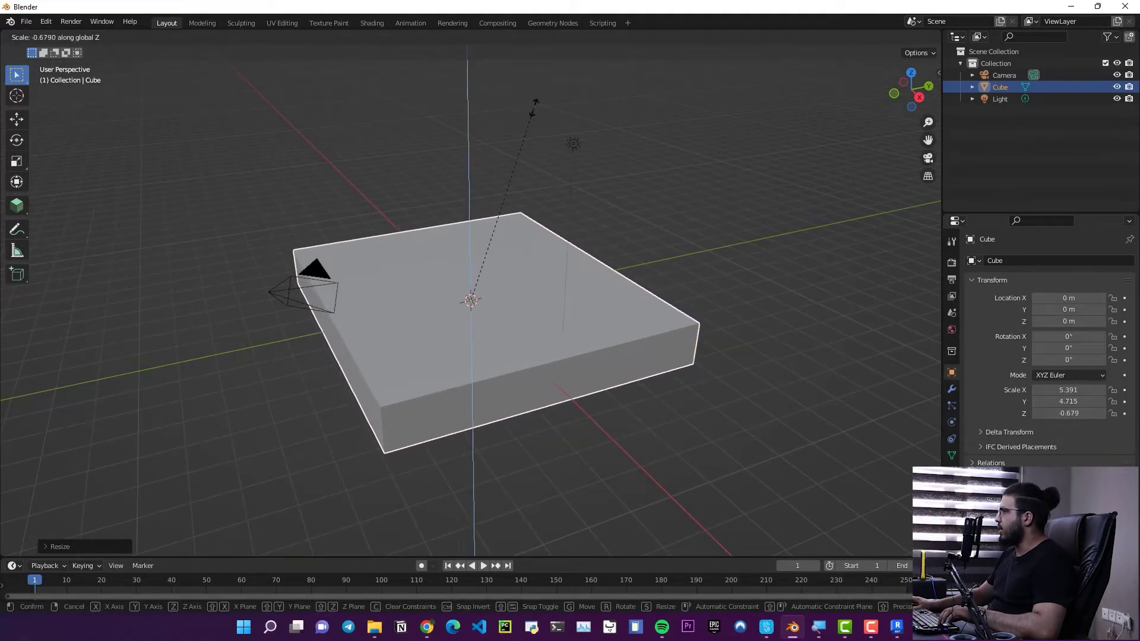
{"action": "left_click", "coordinate": [466, 272]}
{"action": "left_click", "coordinate": [576, 393]}
{"action": "scroll", "coordinate": [595, 426], "scroll_direction": "up", "scroll_amount": 3}
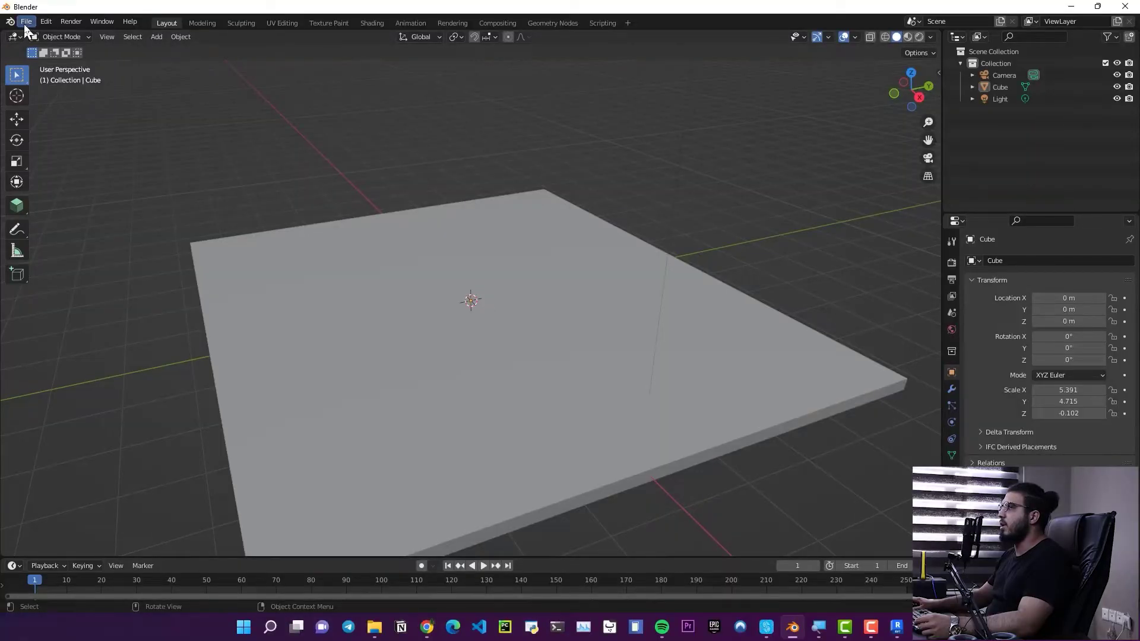
{"action": "left_click", "coordinate": [26, 23]}
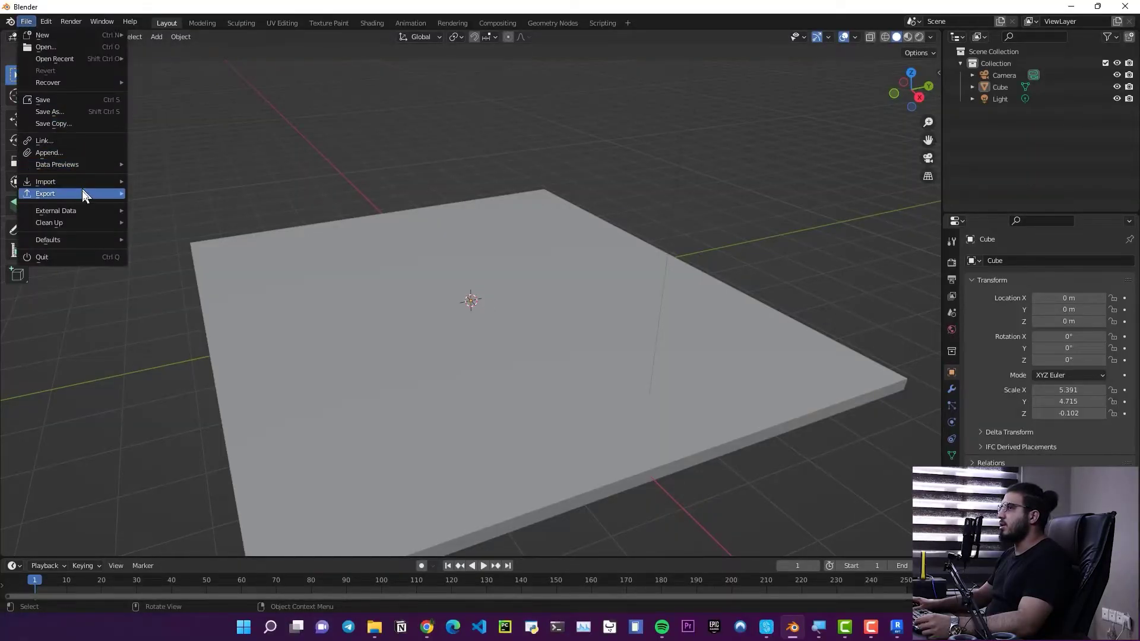
{"action": "mouse_move", "coordinate": [82, 192]}
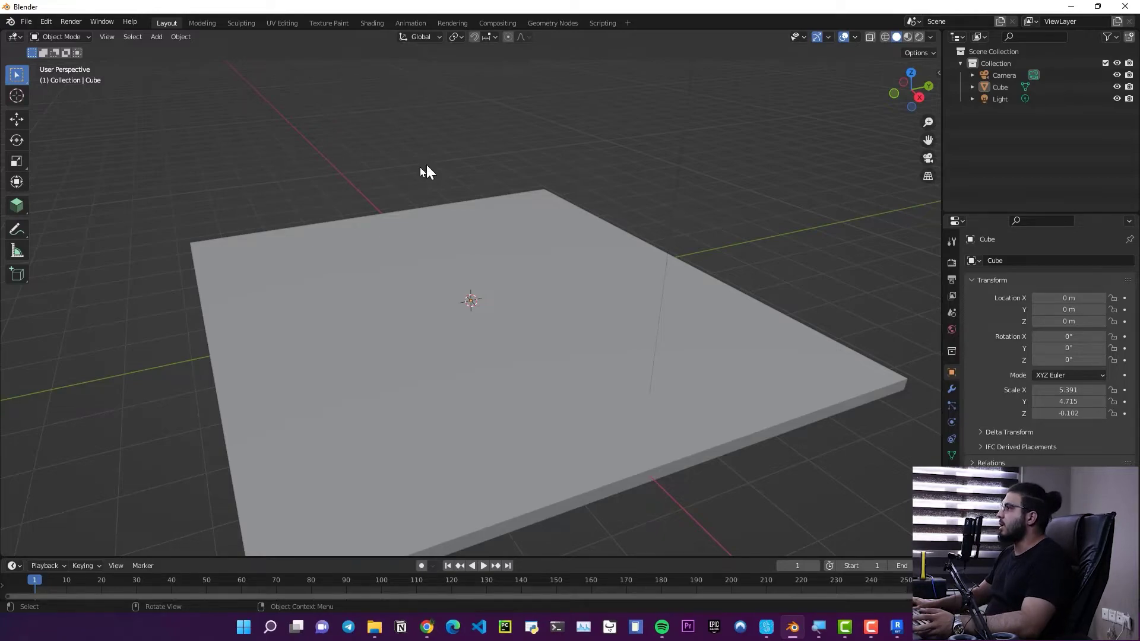
{"action": "scroll", "coordinate": [421, 166], "scroll_direction": "down", "scroll_amount": 3}
{"action": "scroll", "coordinate": [449, 295], "scroll_direction": "up", "scroll_amount": 3}
{"action": "scroll", "coordinate": [451, 299], "scroll_direction": "down", "scroll_amount": 5}
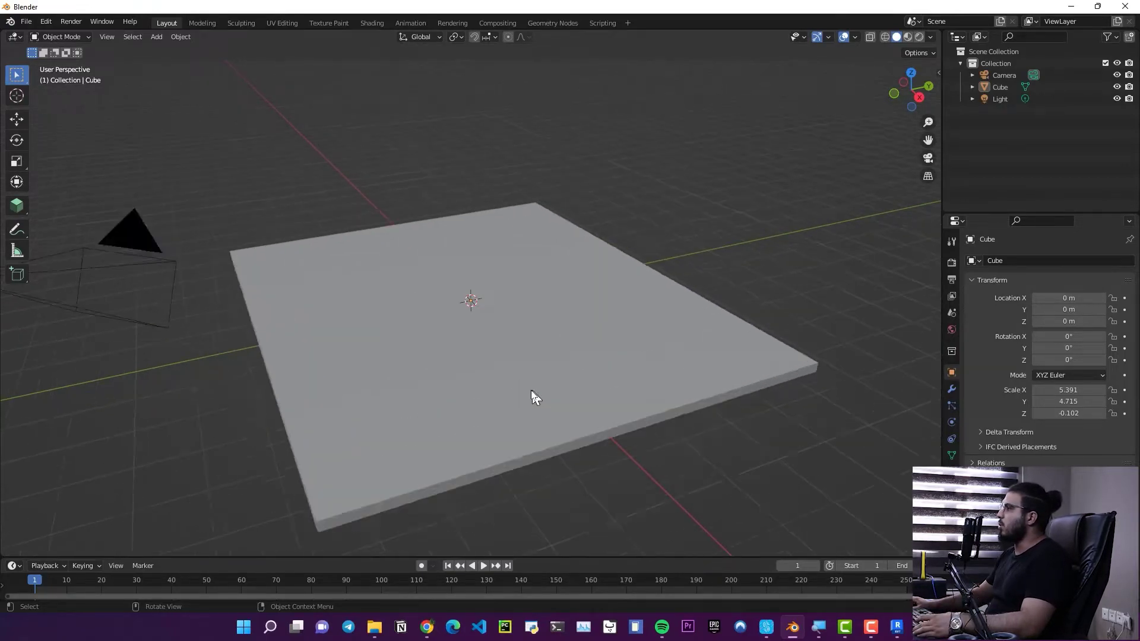
{"action": "middle_click_drag", "start_coordinate": [530, 390], "coordinate": [540, 441]}
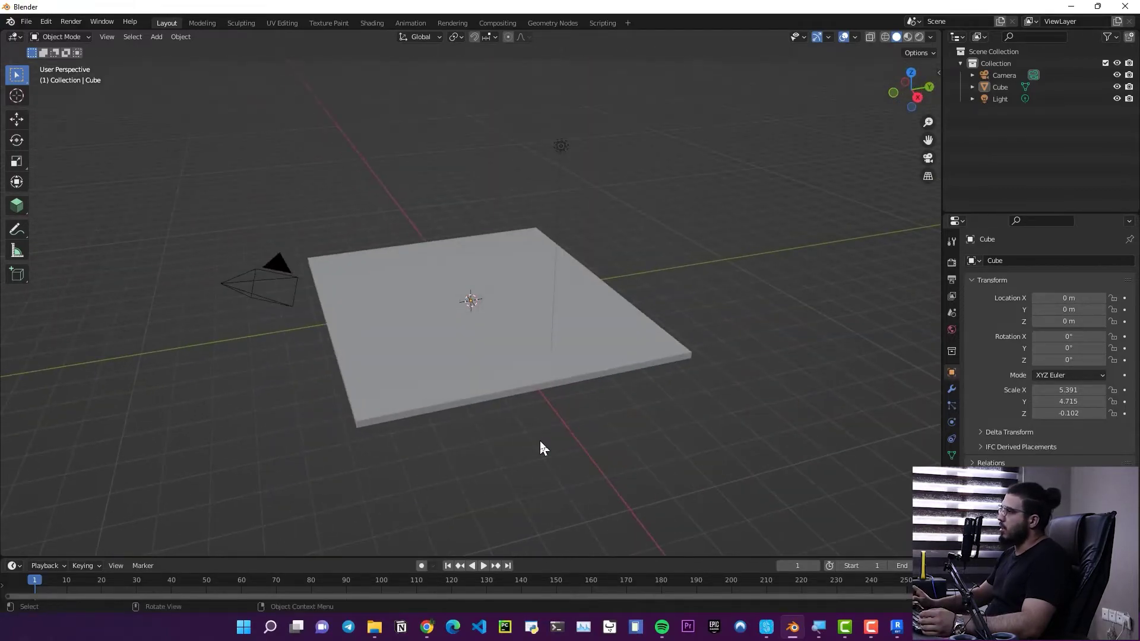
{"action": "scroll", "coordinate": [366, 196], "scroll_direction": "up", "scroll_amount": 5}
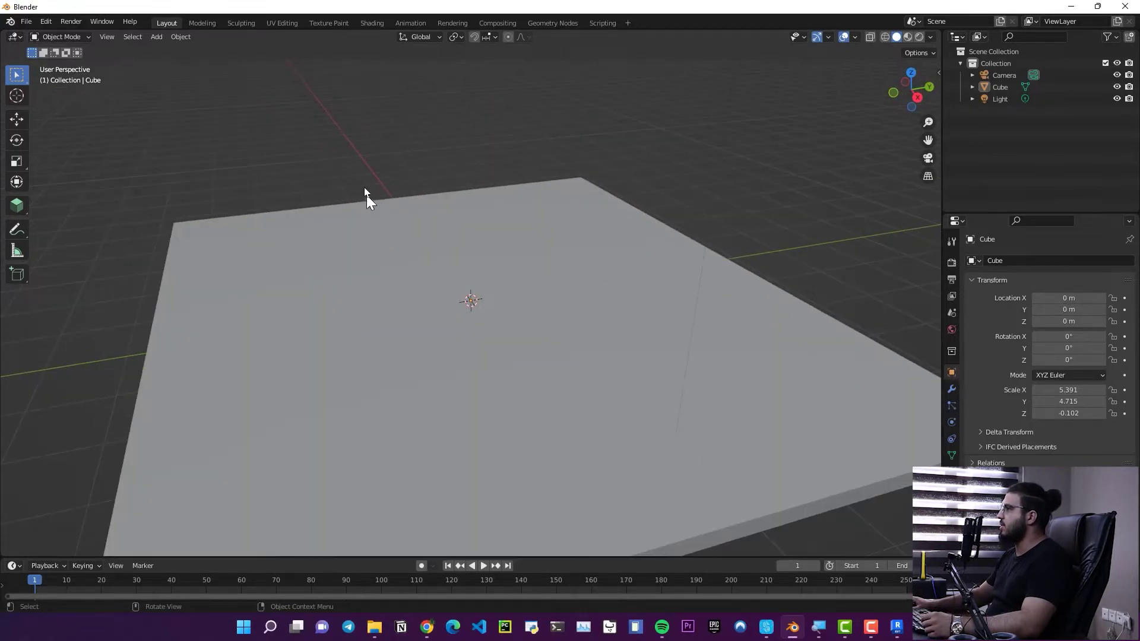
{"action": "middle_click_drag", "start_coordinate": [365, 196], "coordinate": [369, 196]}
{"action": "scroll", "coordinate": [362, 194], "scroll_direction": "down", "scroll_amount": 6}
{"action": "scroll", "coordinate": [452, 371], "scroll_direction": "up", "scroll_amount": 2}
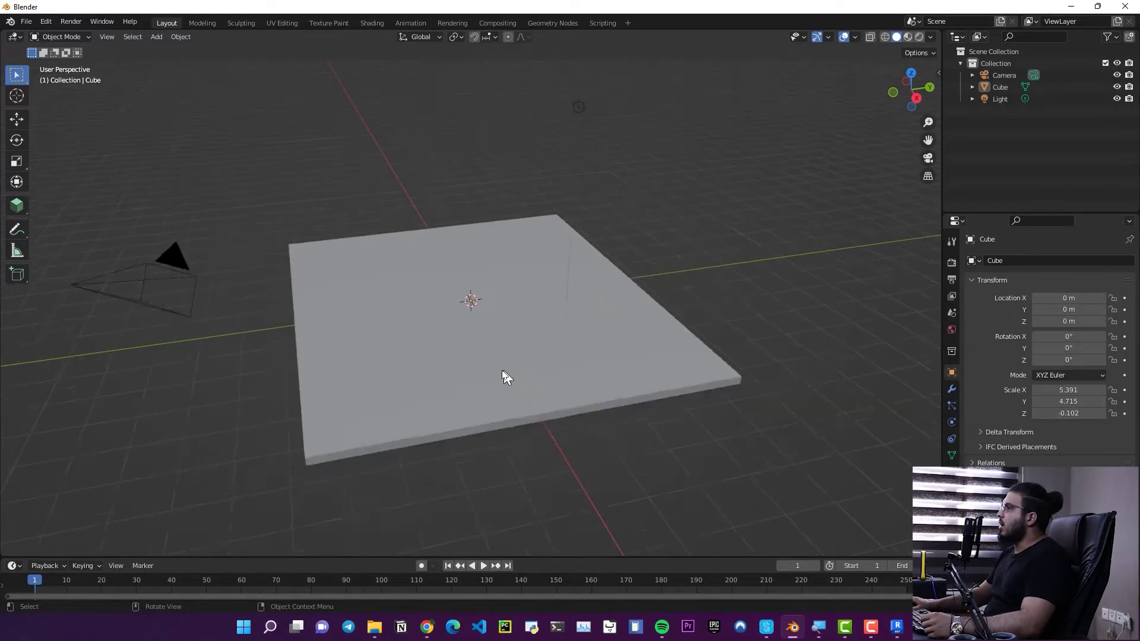
{"action": "scroll", "coordinate": [356, 297], "scroll_direction": "down", "scroll_amount": 1}
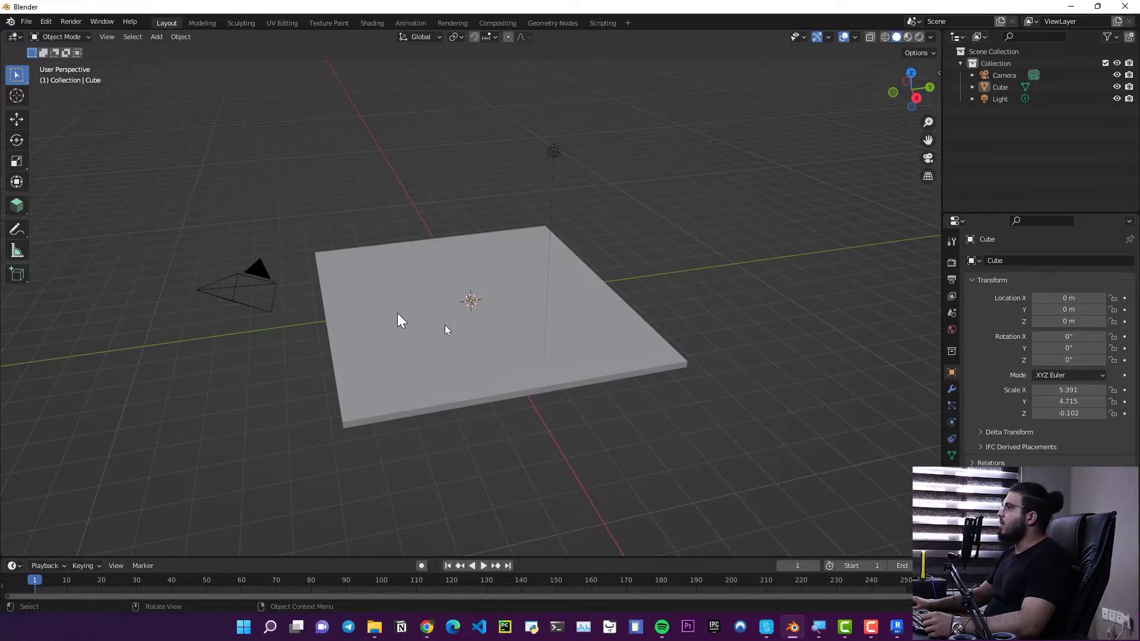
{"action": "scroll", "coordinate": [678, 245], "scroll_direction": "down", "scroll_amount": 3}
{"action": "scroll", "coordinate": [728, 220], "scroll_direction": "up", "scroll_amount": 3}
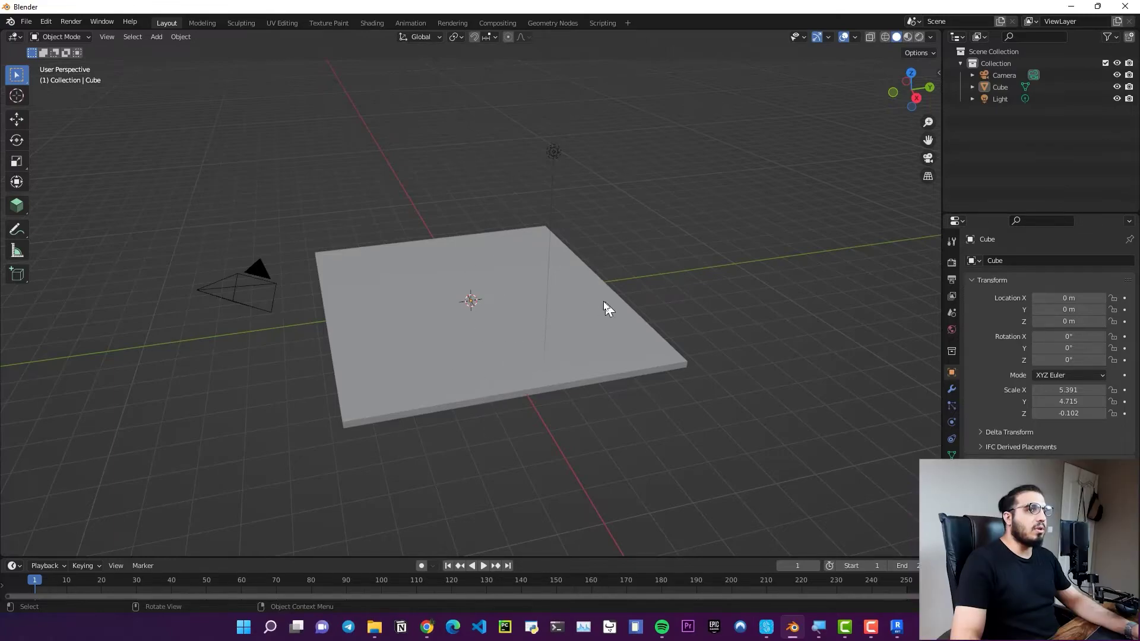
Select the slab and set its X rotation to 90°, then deselect it
{"action": "mouse_move", "coordinate": [639, 248]}
{"action": "middle_mouse_down"}
{"action": "mouse_move", "coordinate": [695, 234]}
{"action": "mouse_move", "coordinate": [634, 268]}
{"action": "middle_mouse_up"}
{"action": "left_click_drag", "start_coordinate": [678, 224], "coordinate": [543, 411]}
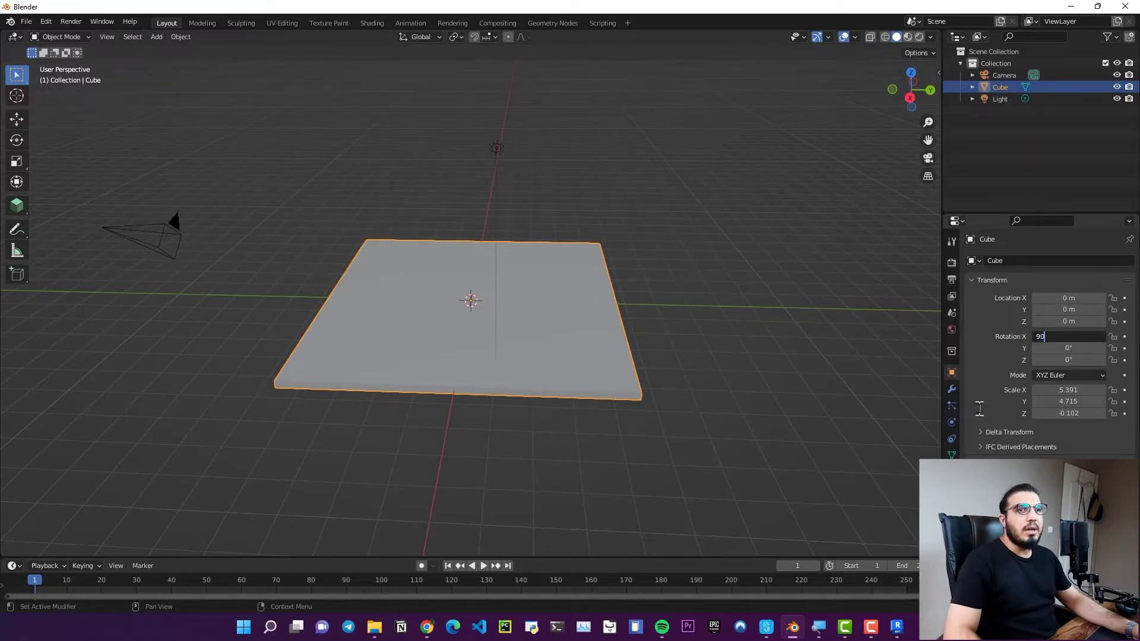
{"action": "key", "text": "Return"}
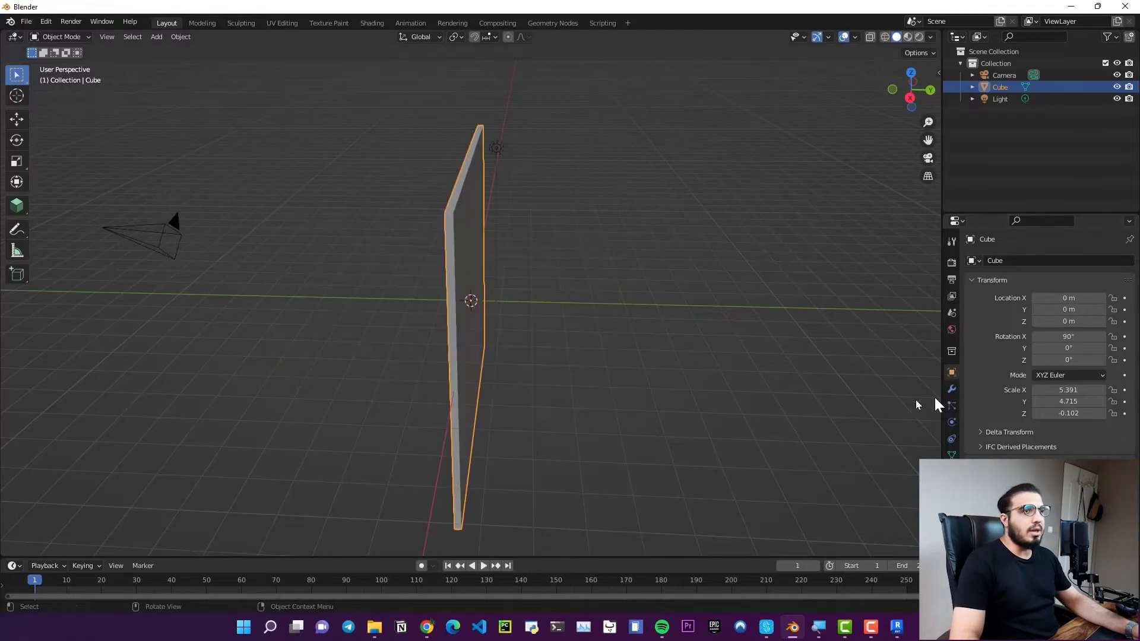
{"action": "left_click", "coordinate": [718, 414]}
{"action": "middle_click_drag", "start_coordinate": [719, 414], "coordinate": [664, 416]}
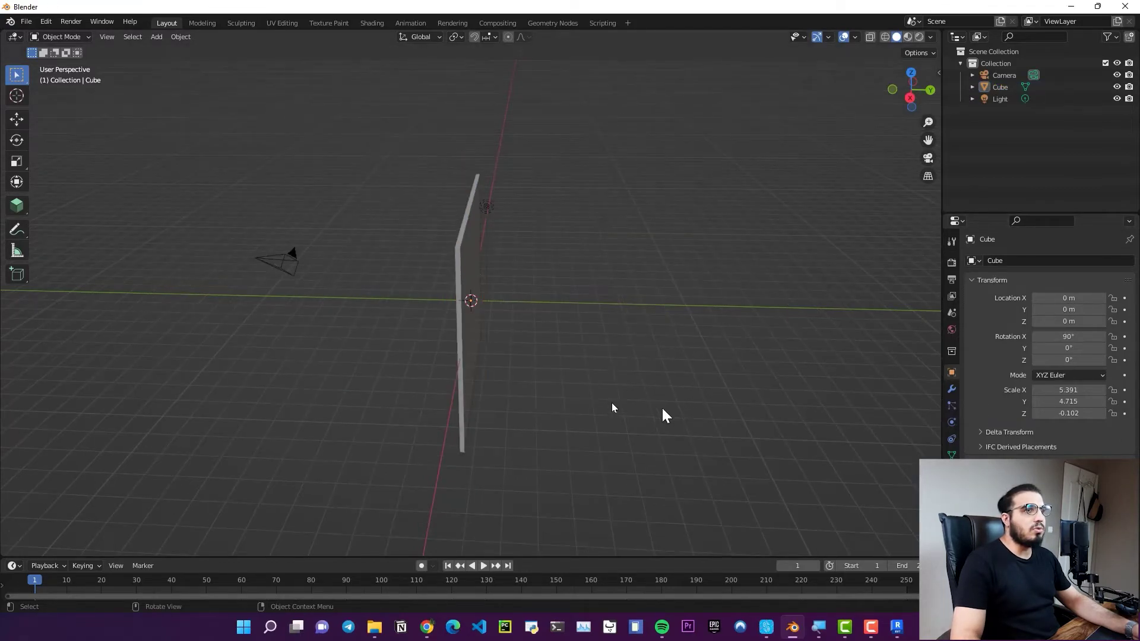
Export the slab in Wavefront OBJ format as untitled.obj
{"action": "left_click", "coordinate": [23, 22]}
{"action": "mouse_move", "coordinate": [88, 193]}
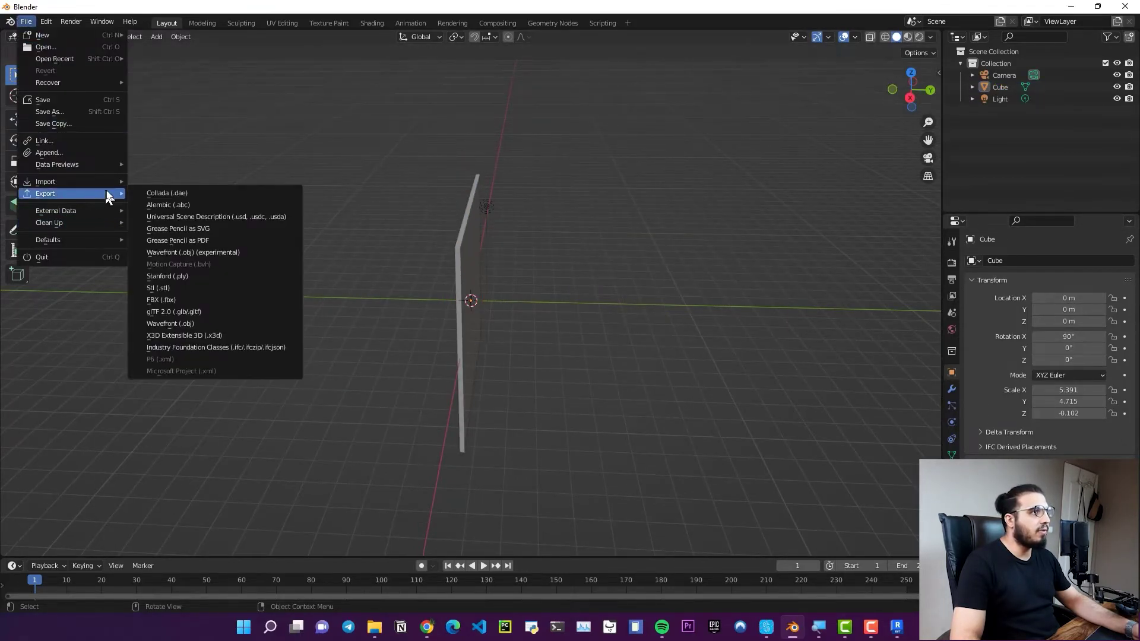
{"action": "left_click", "coordinate": [205, 326]}
{"action": "left_click", "coordinate": [332, 275]}
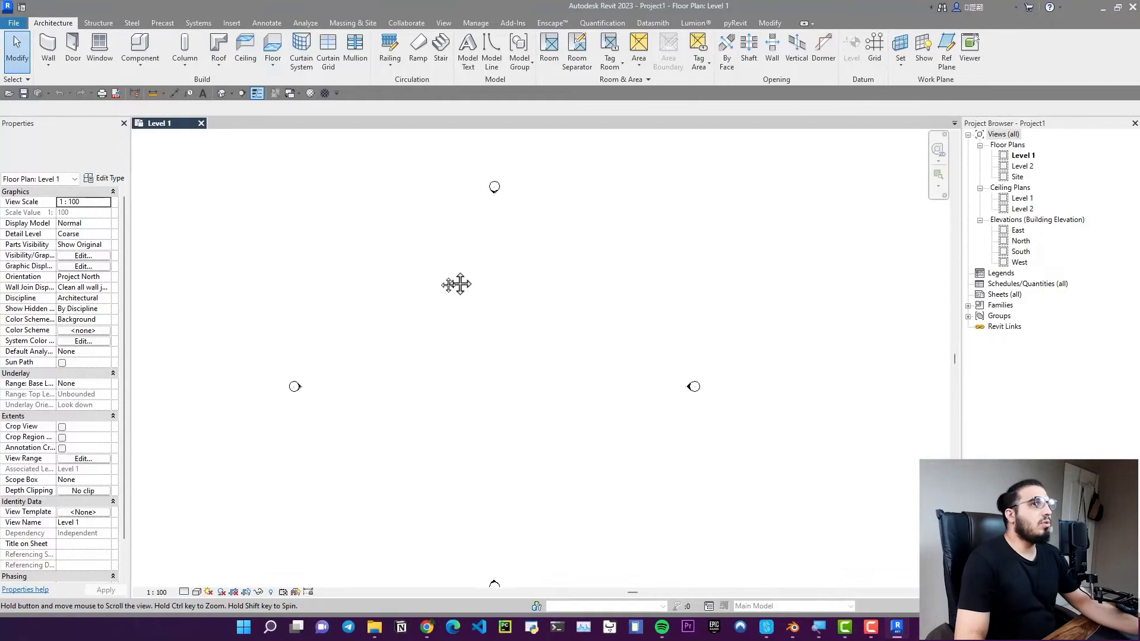
In the Revit project, import untitled.obj as a generic model at Level 1, with one file unit equal to one meter
{"action": "middle_click_drag", "start_coordinate": [457, 285], "coordinate": [446, 313]}
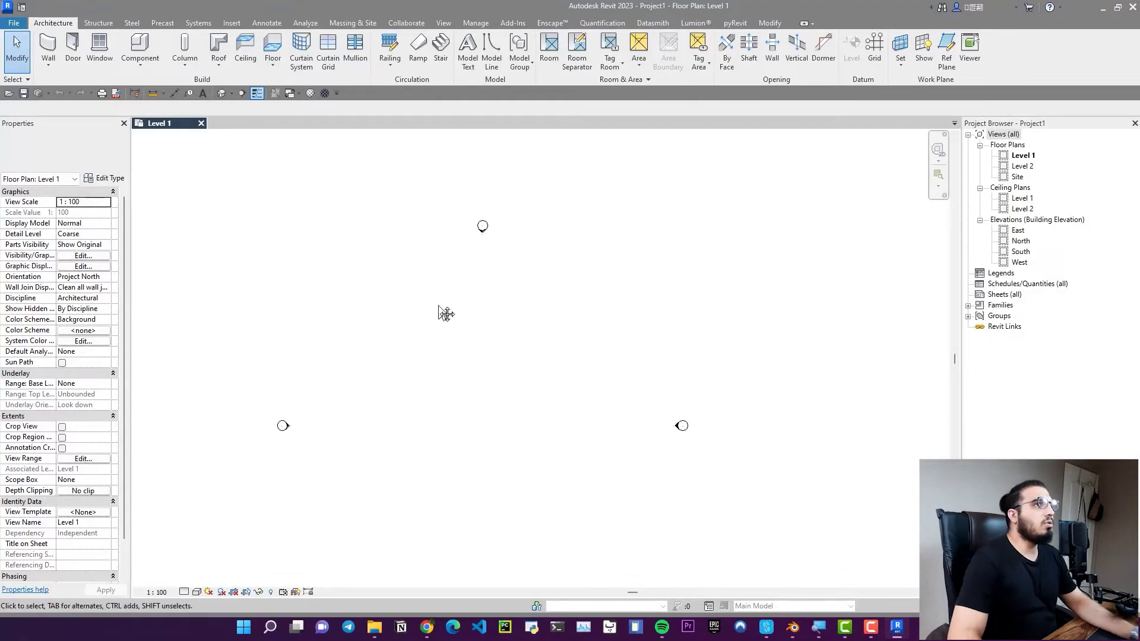
{"action": "middle_click_drag", "start_coordinate": [541, 406], "coordinate": [459, 395]}
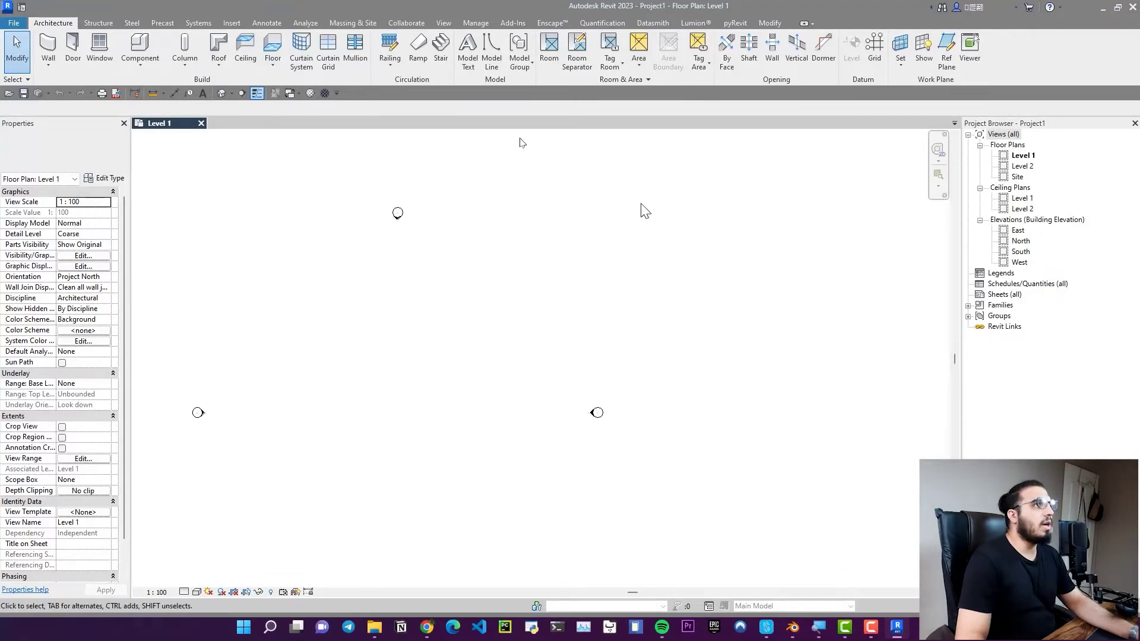
{"action": "left_click", "coordinate": [240, 23]}
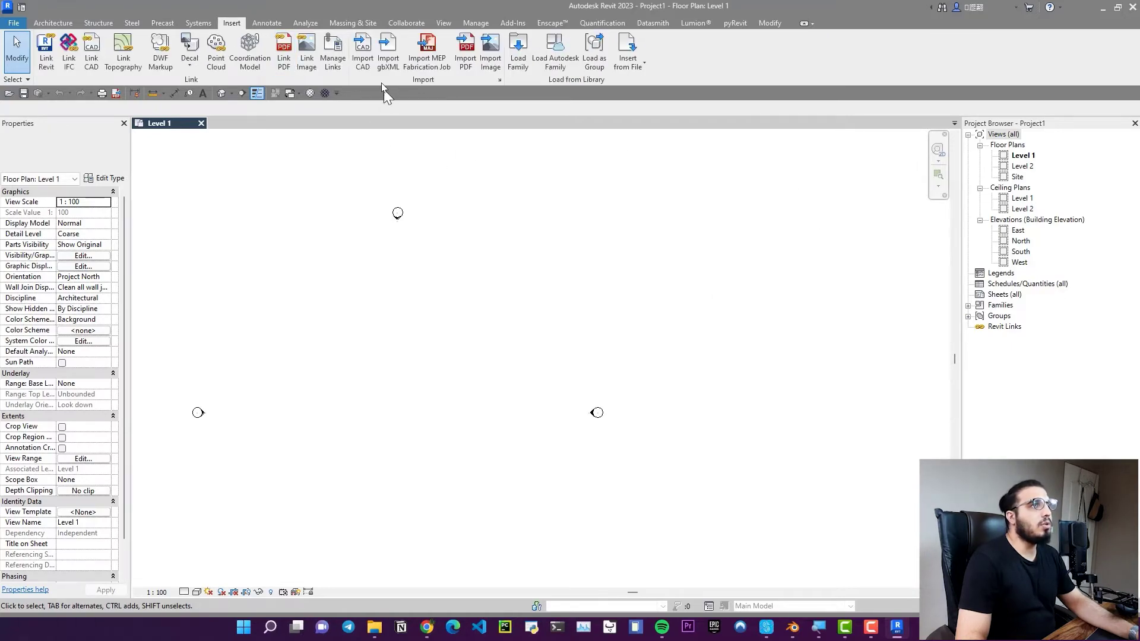
{"action": "left_click", "coordinate": [363, 50]}
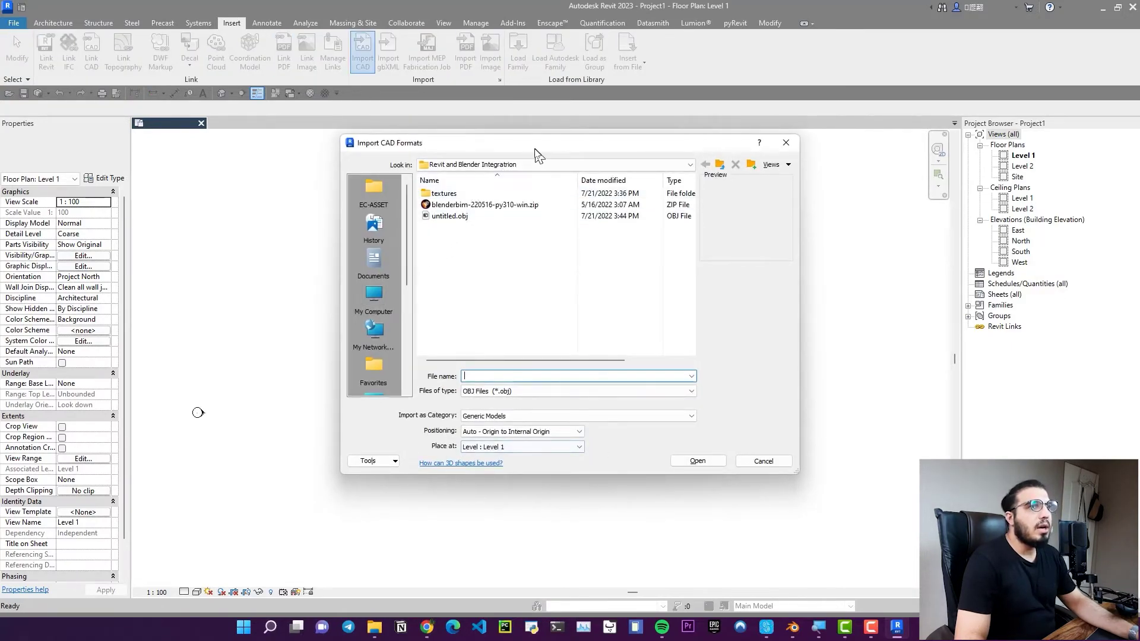
{"action": "left_click_drag", "start_coordinate": [537, 156], "coordinate": [332, 202]}
{"action": "left_click", "coordinate": [245, 263]}
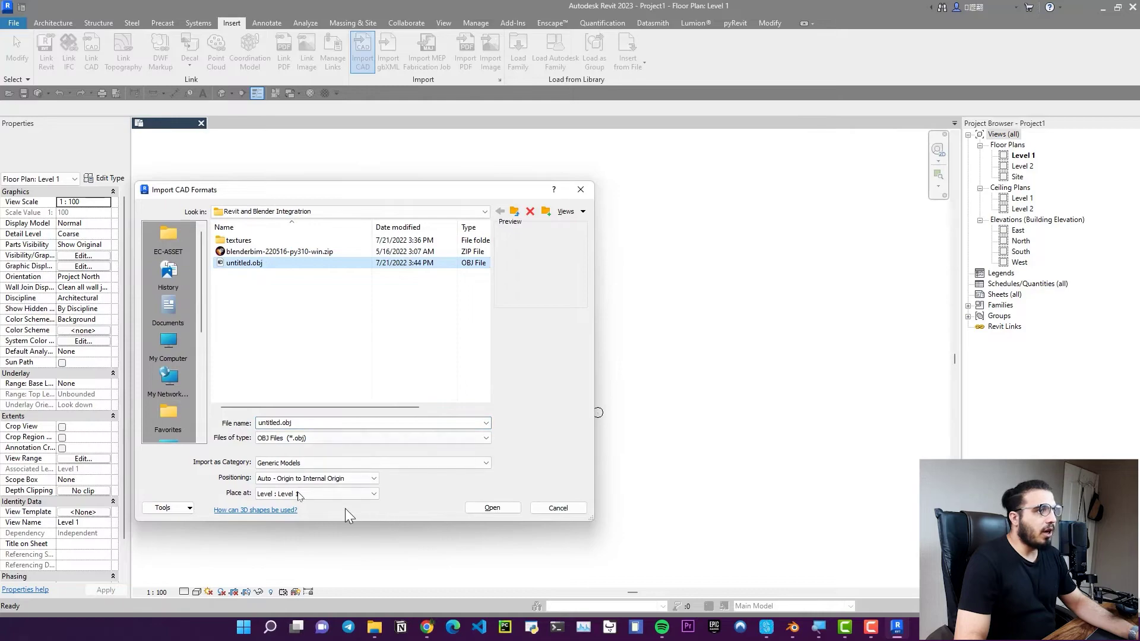
{"action": "left_click", "coordinate": [484, 510]}
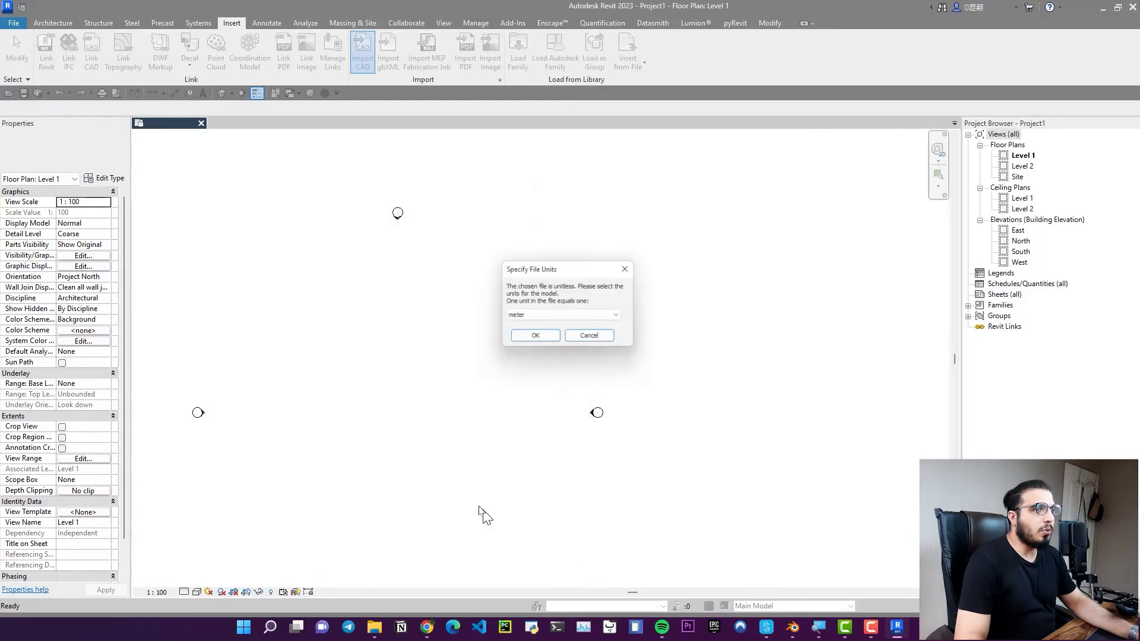
{"action": "left_click", "coordinate": [536, 339]}
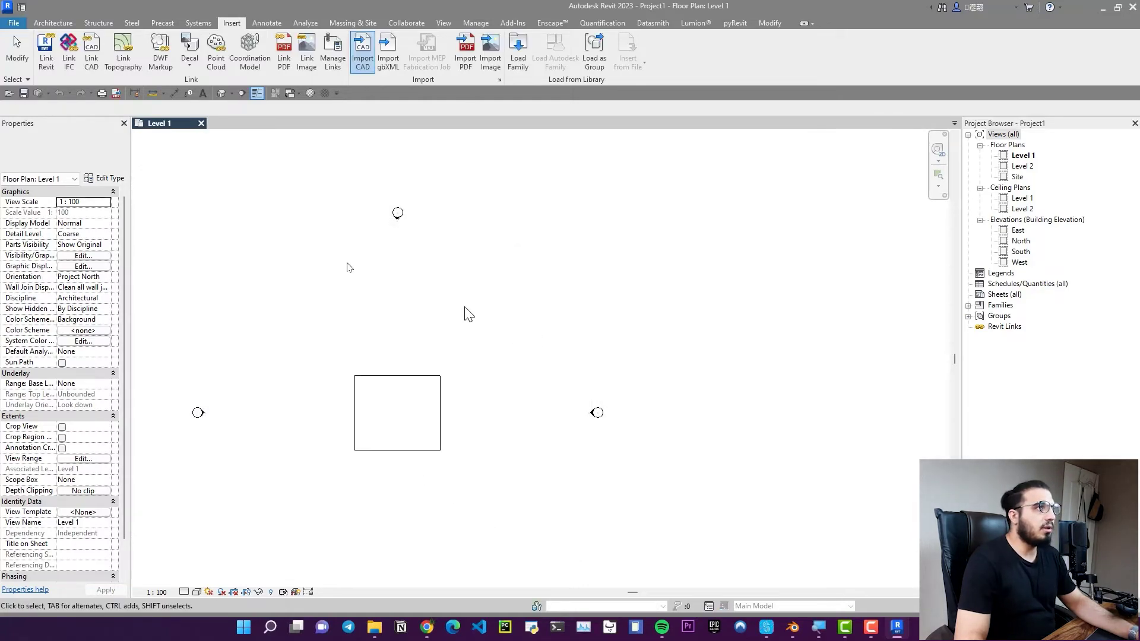
Open the default 3D view and examine the imported slab up close
{"action": "left_click", "coordinate": [221, 94]}
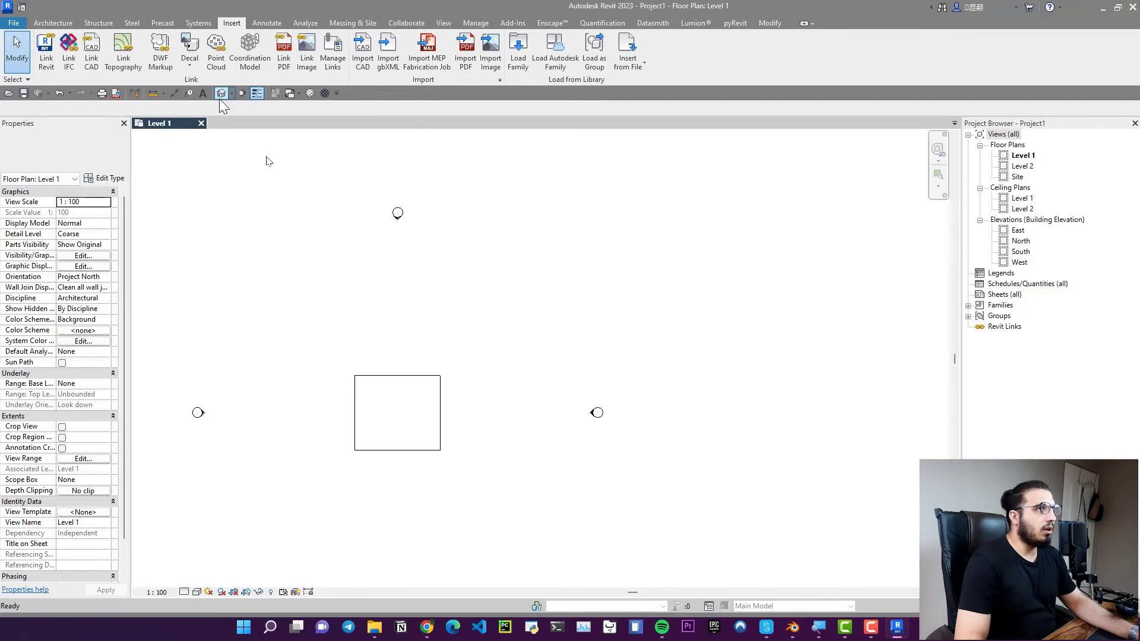
{"action": "scroll", "coordinate": [407, 415], "scroll_direction": "up", "scroll_amount": 5}
{"action": "middle_click_drag", "start_coordinate": [573, 415], "coordinate": [355, 430]}
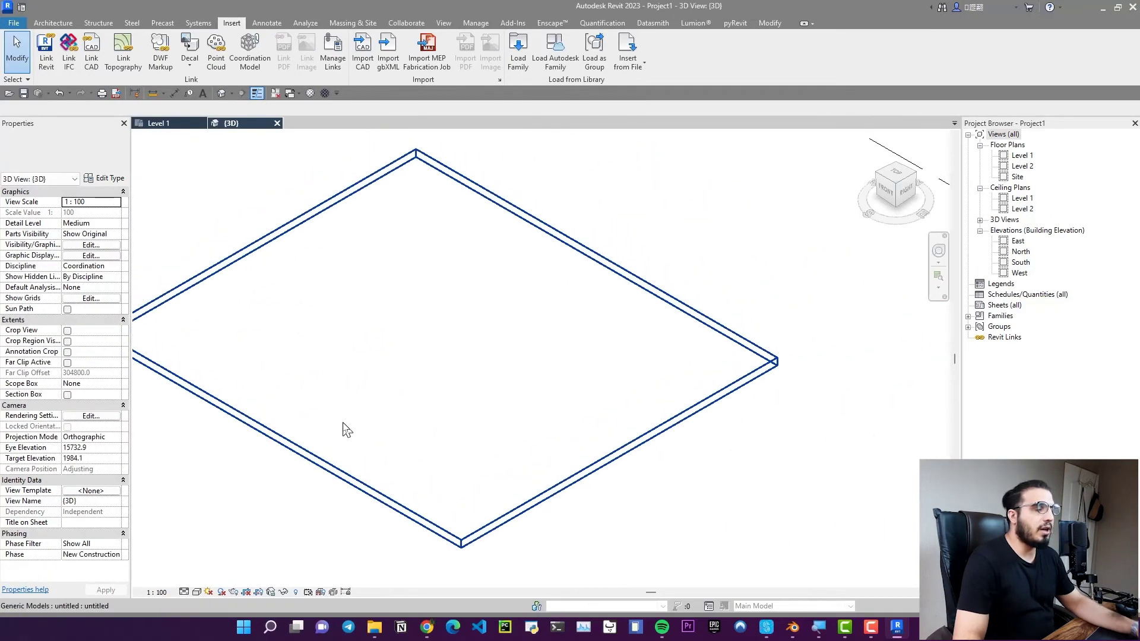